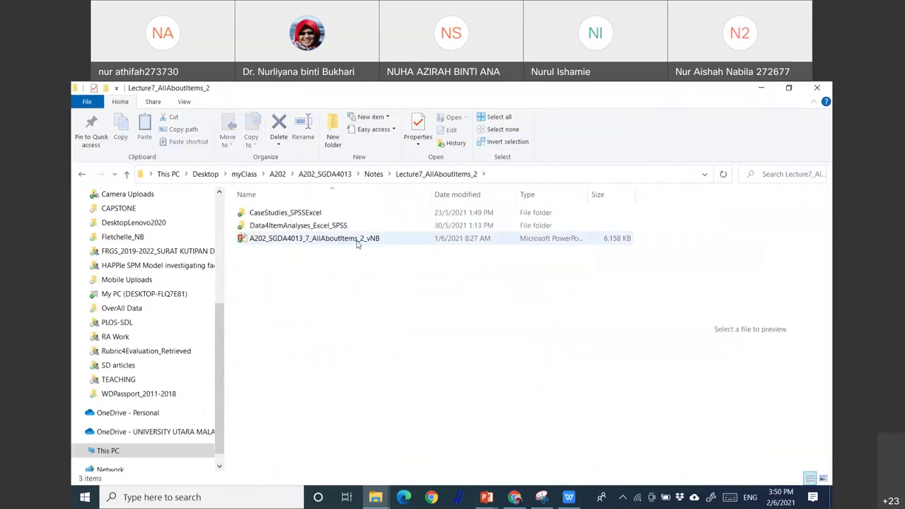
- Open the A172_SGDY_GroupB_Quiz1_DataEntry_Scoring_Organization_v2 workbook from the Data4ItemAnalyses_Excel_SPSS folder and maximize its window
click(276, 214)
click(302, 226)
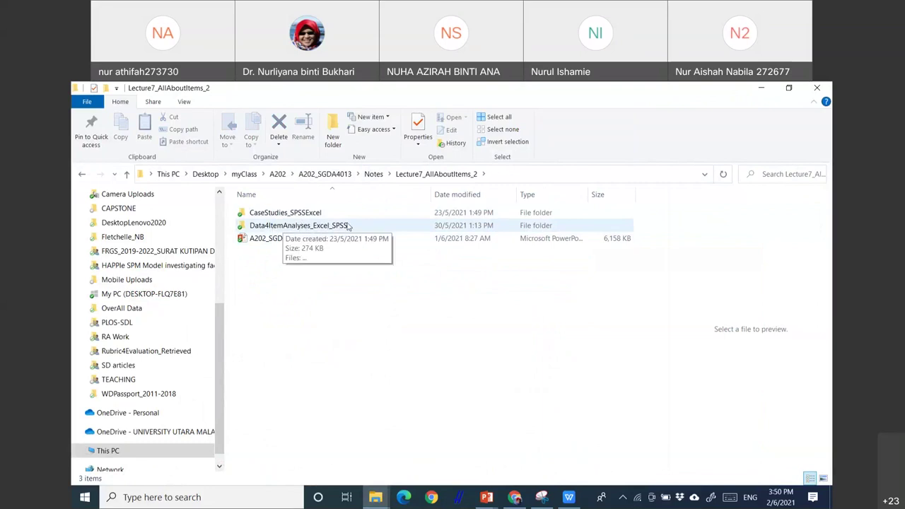
double_click(304, 226)
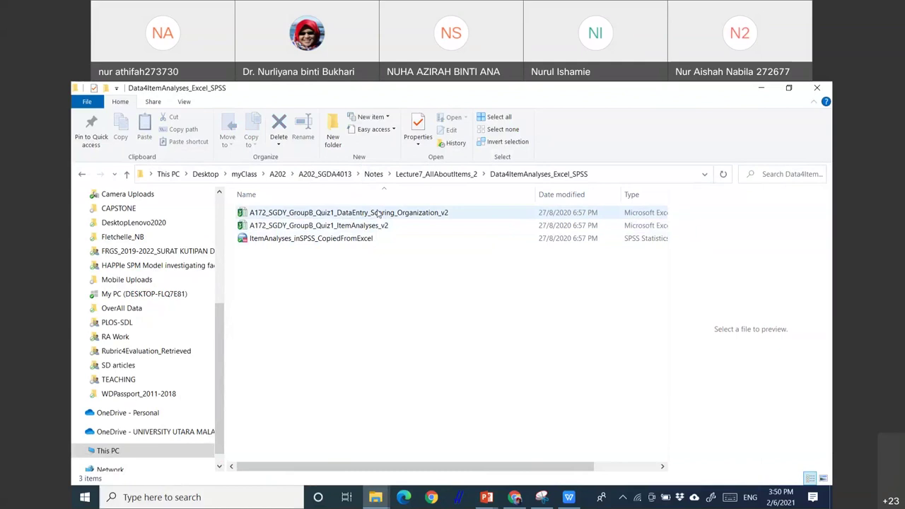
click(378, 214)
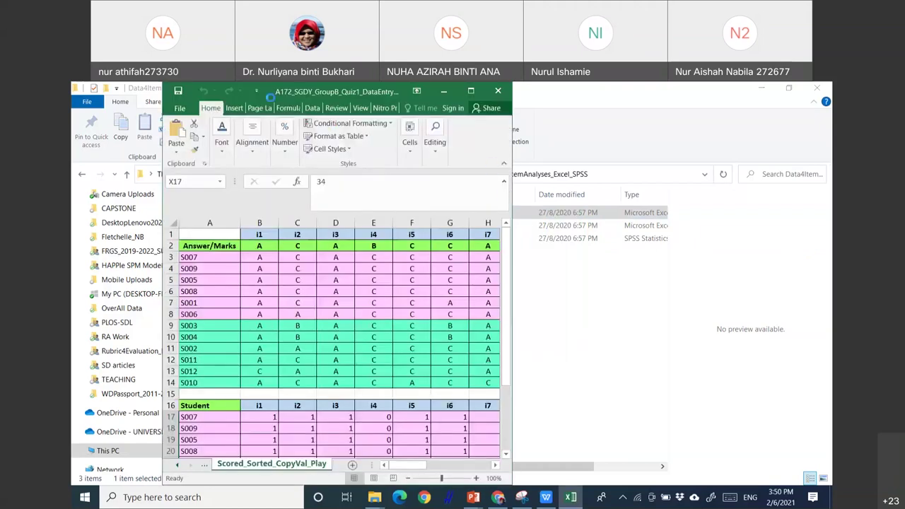
double_click(290, 87)
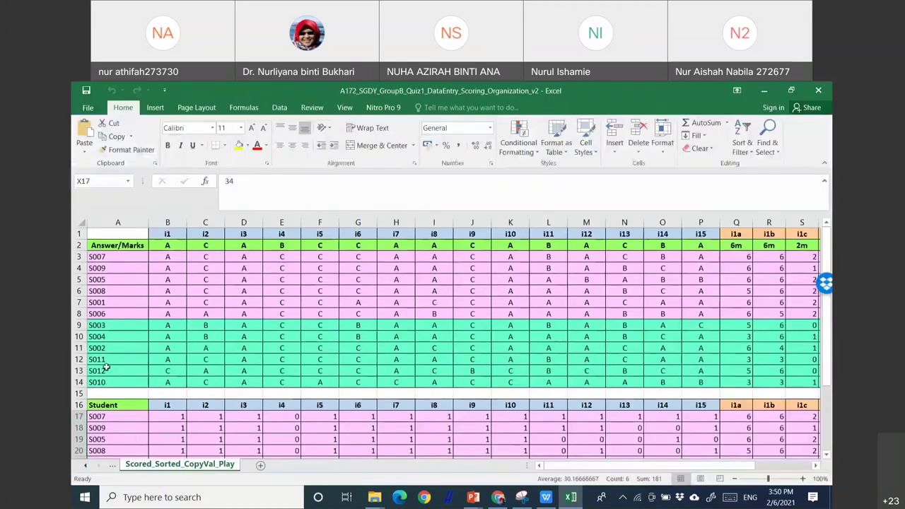
- Open the Answers sheet and examine the students' responses to multiple-choice items i14 and i15
click(85, 470)
click(84, 470)
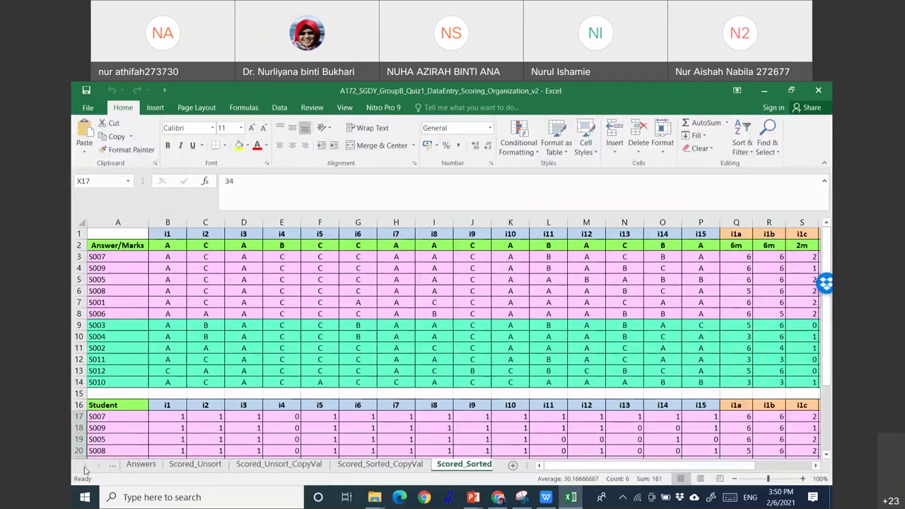
click(141, 464)
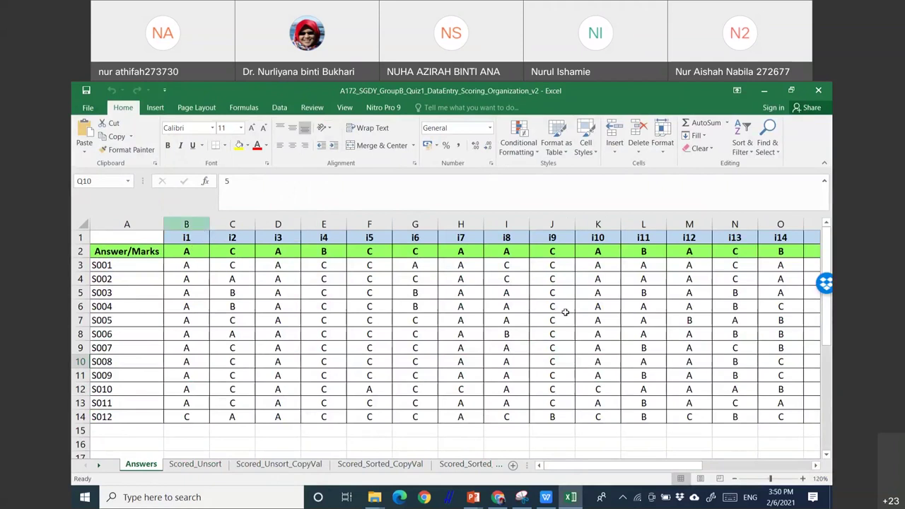
drag(582, 470, 637, 471)
click(439, 267)
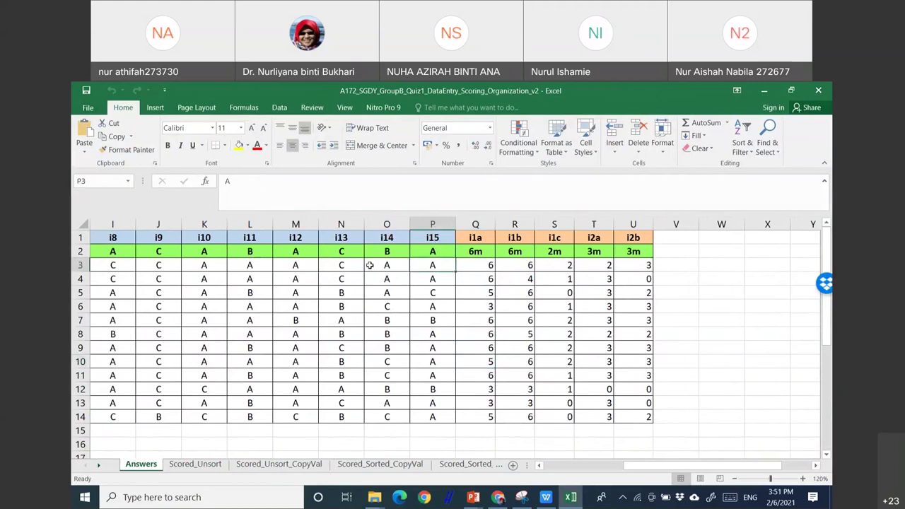
click(387, 268)
click(382, 287)
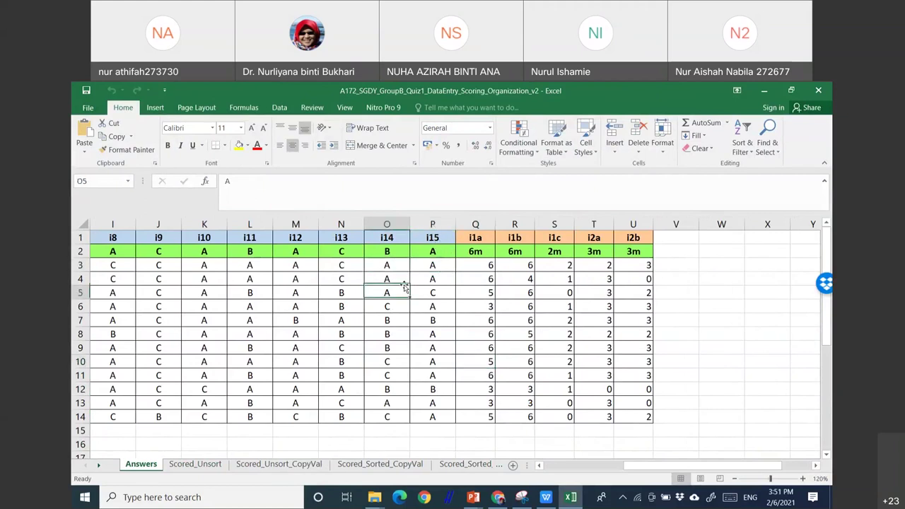
- Review the headings of items i1a to i2b and the full marks listed for each in row 2
click(486, 239)
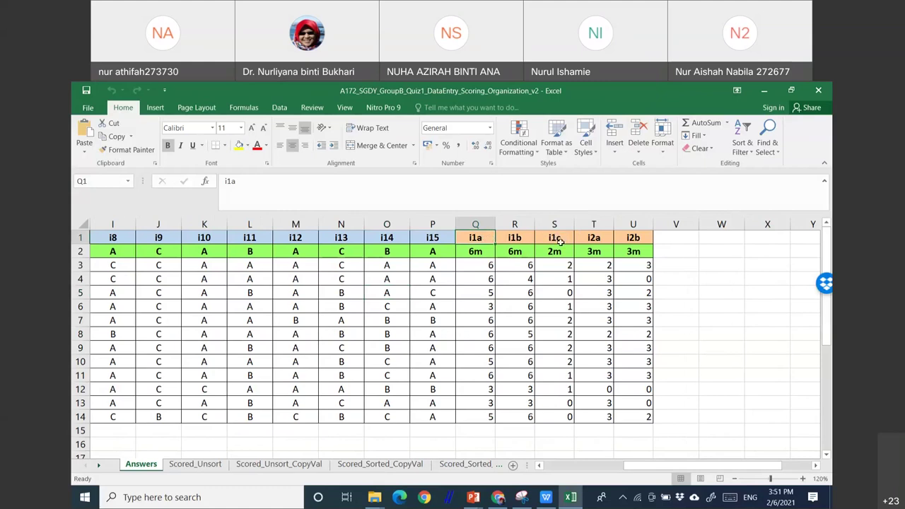
click(593, 238)
key(Right)
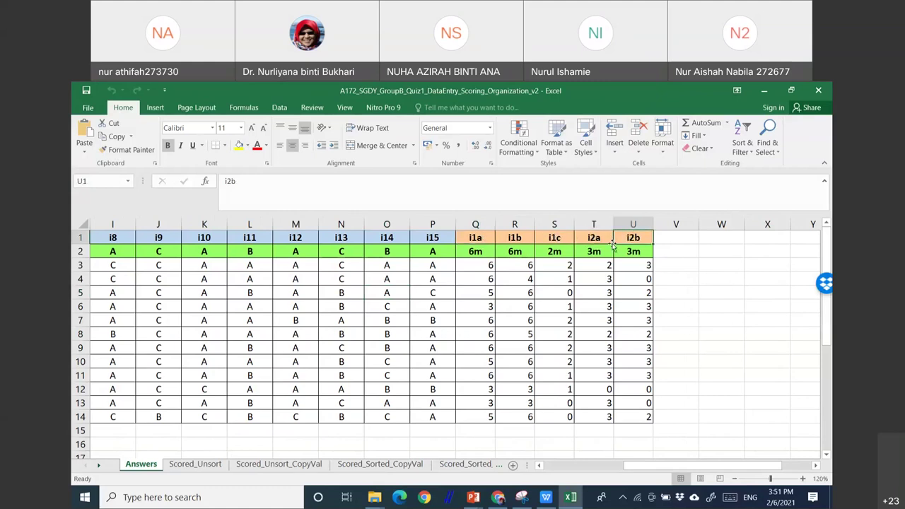
click(479, 251)
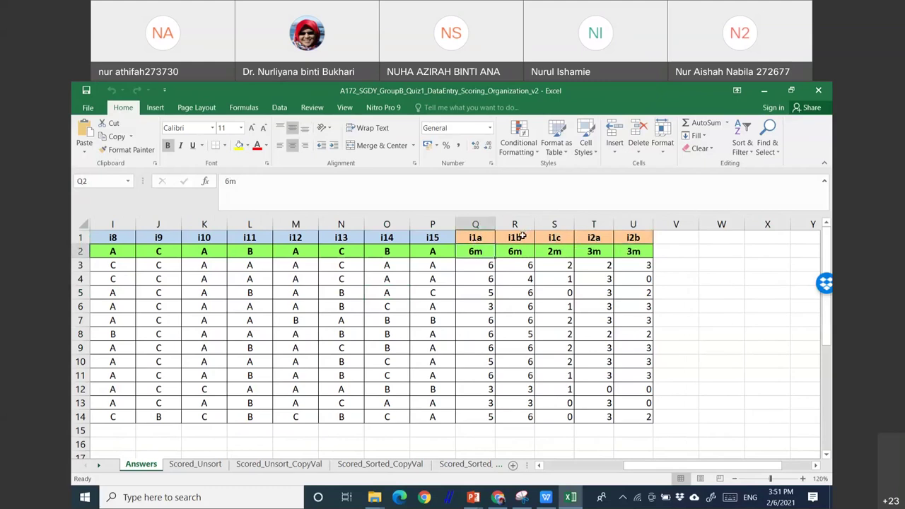
click(522, 252)
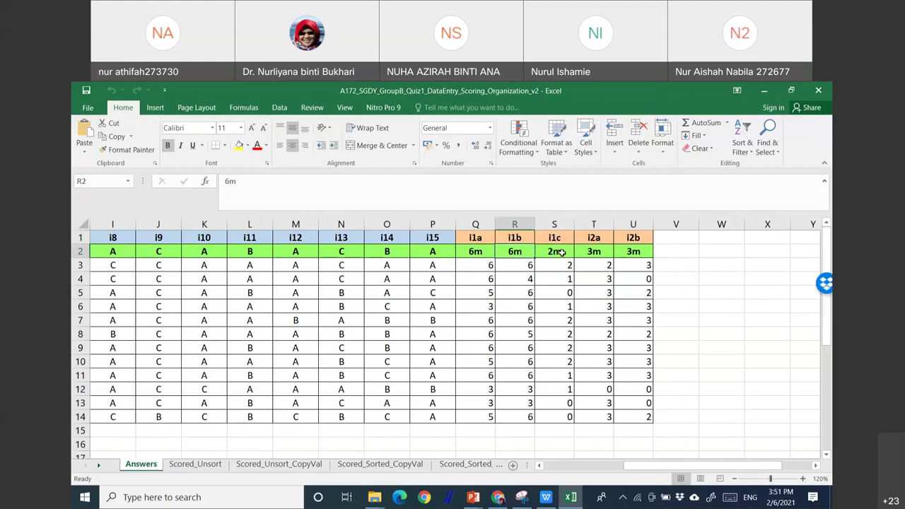
click(557, 251)
click(602, 252)
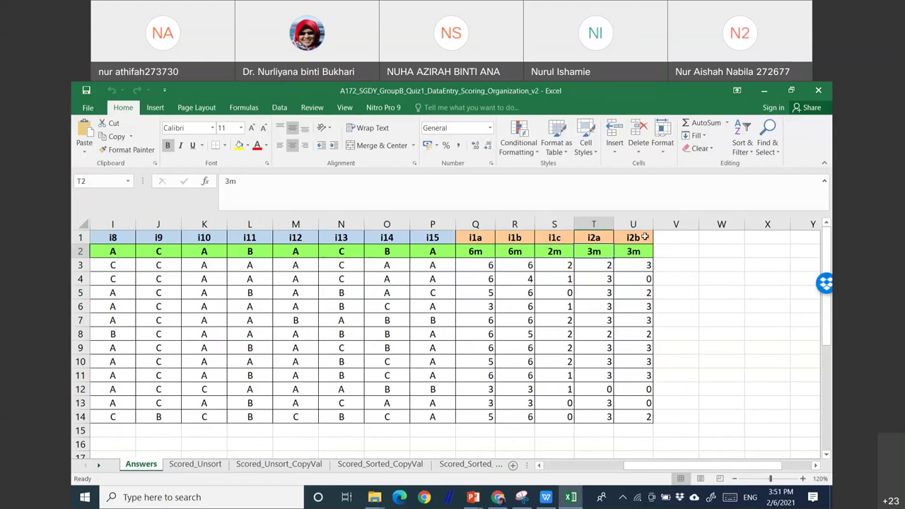
click(635, 251)
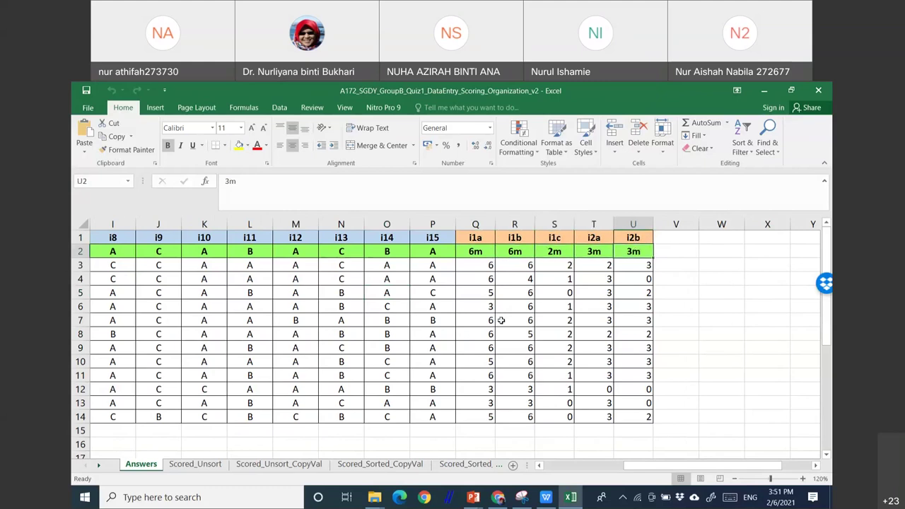
- Check sample student marks for items i1a to i2a in rows 3 to 6
click(484, 273)
click(520, 266)
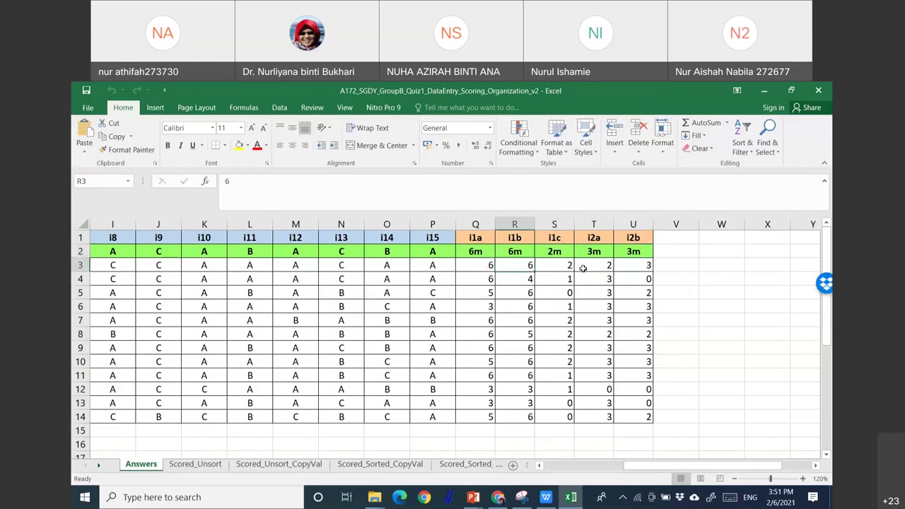
click(587, 266)
click(595, 310)
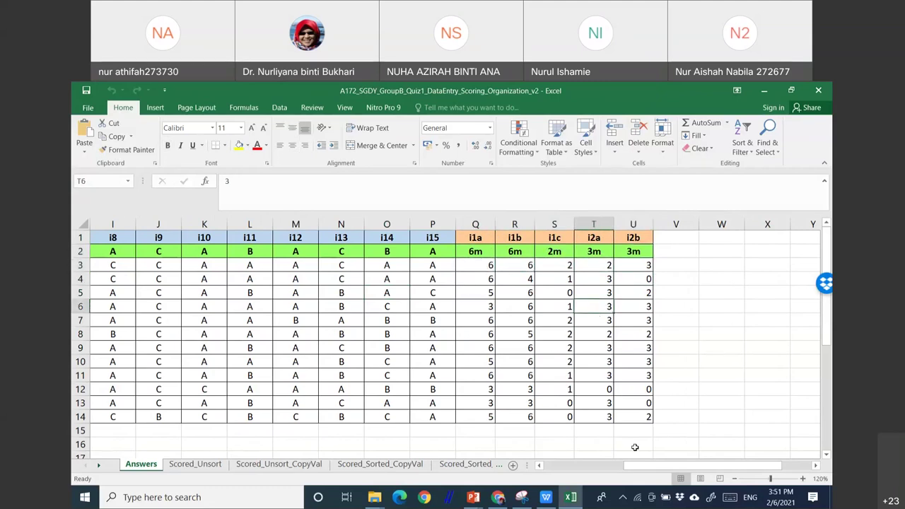
- Return to the first multiple-choice items at 130% zoom and examine the answer key for i1 in row 2
drag(646, 467, 559, 468)
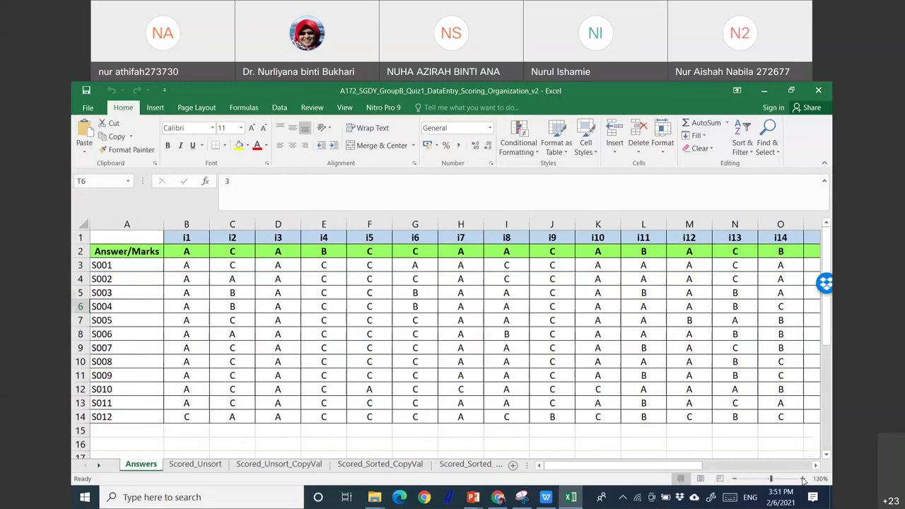
click(803, 479)
drag(637, 466, 609, 466)
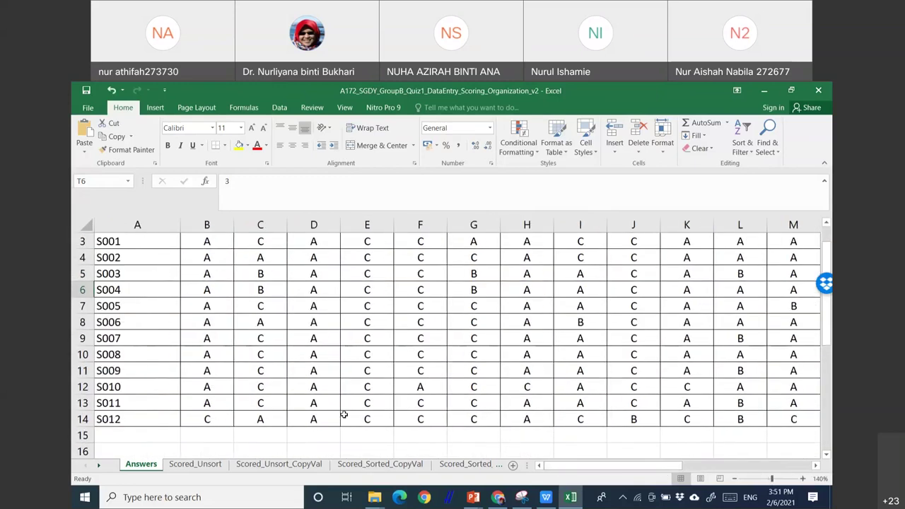
scroll(291, 354, up, 1)
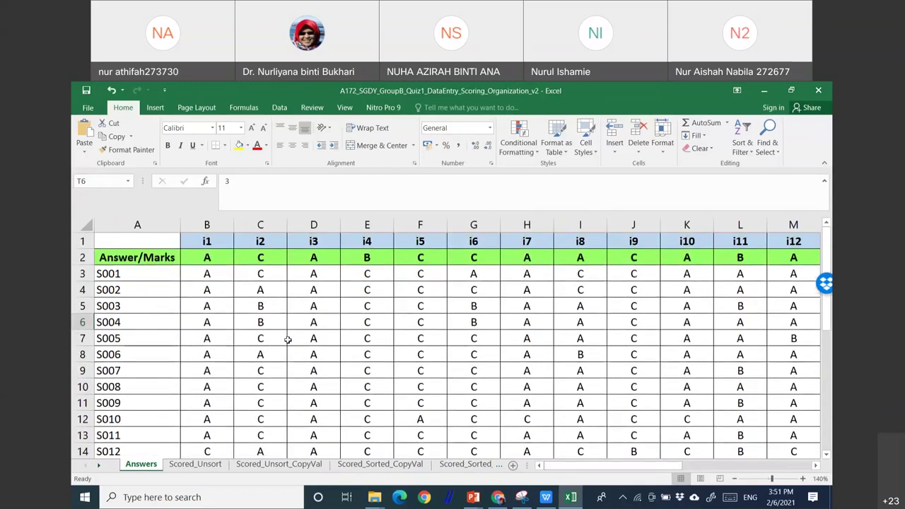
scroll(324, 339, down, 2)
scroll(324, 340, up, 2)
click(190, 256)
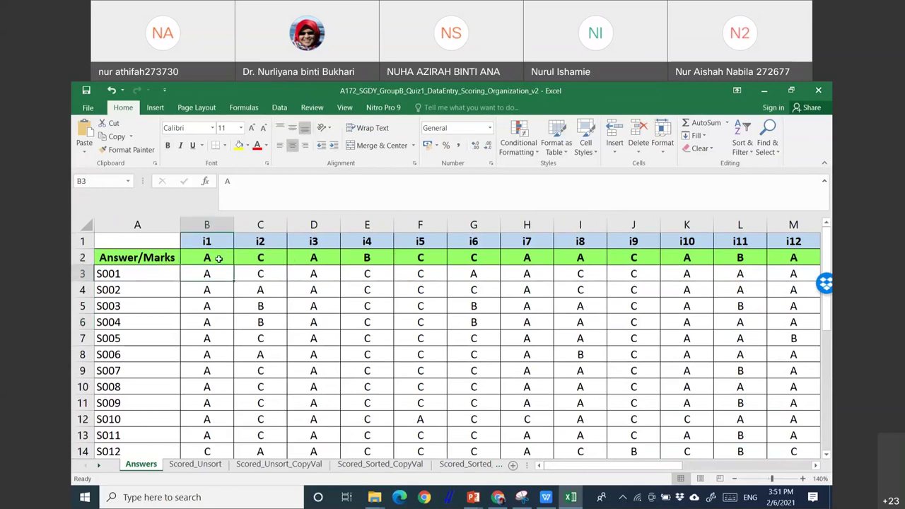
scroll(210, 297, down, 1)
scroll(210, 311, up, 1)
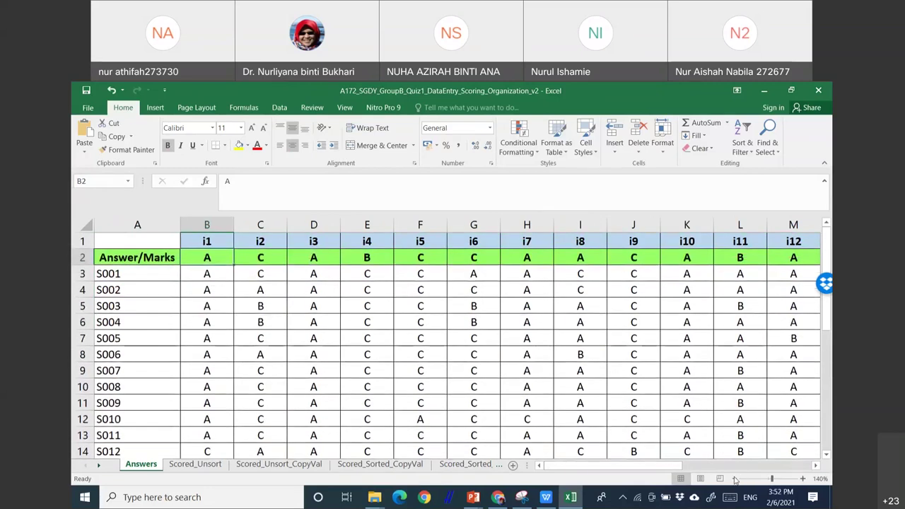
click(736, 480)
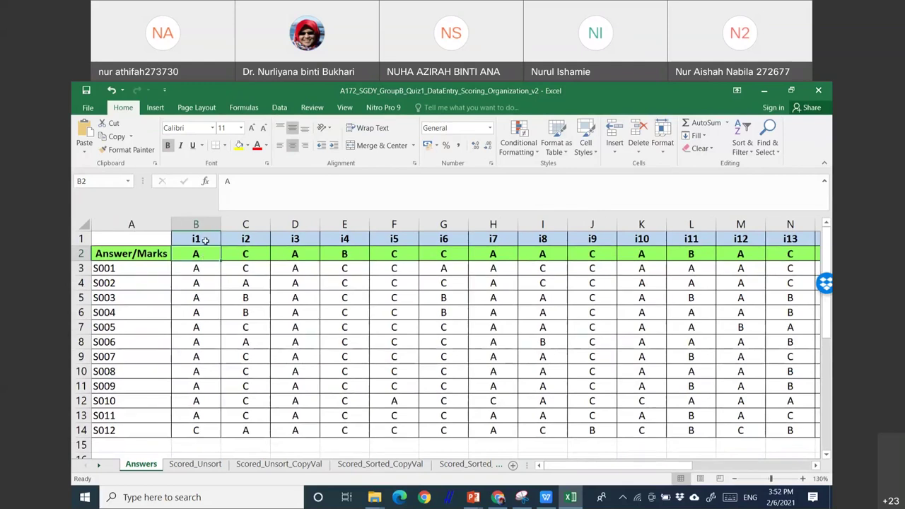
- Examine all student responses to item i1 in column B, including the one from S012
drag(204, 270, 193, 423)
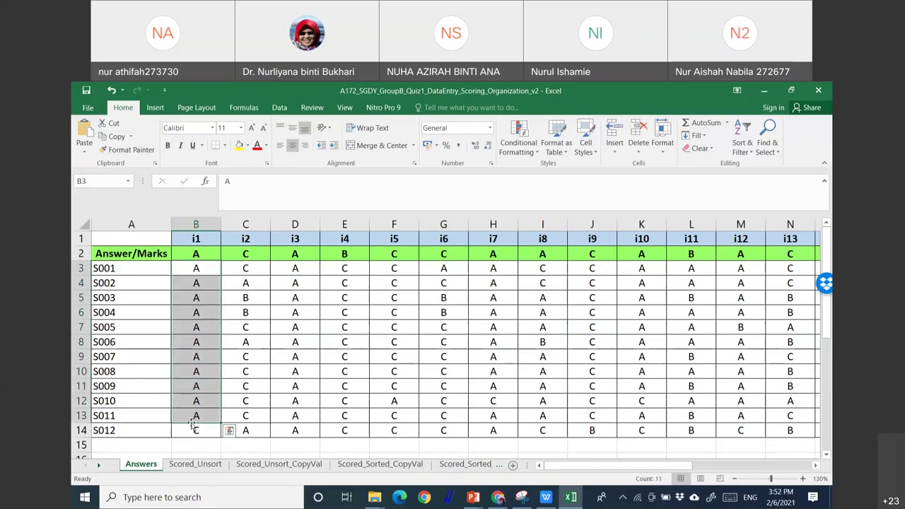
click(195, 429)
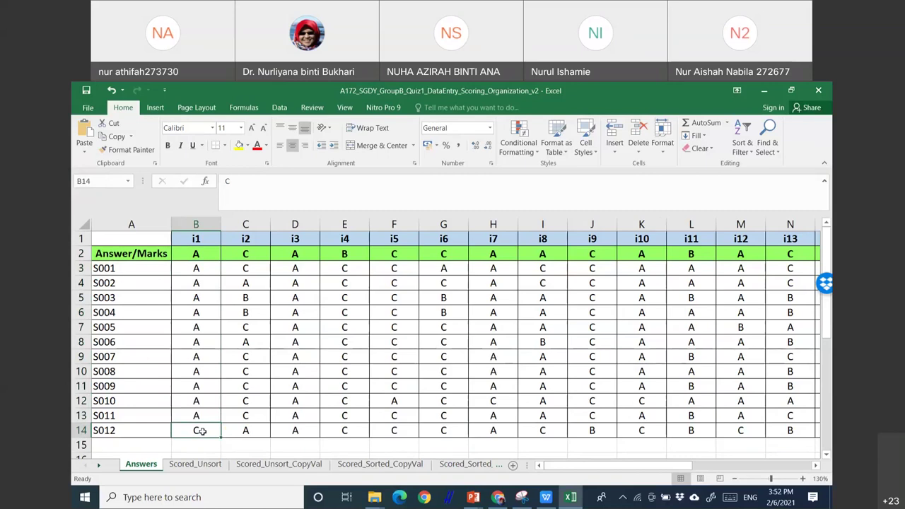
click(203, 225)
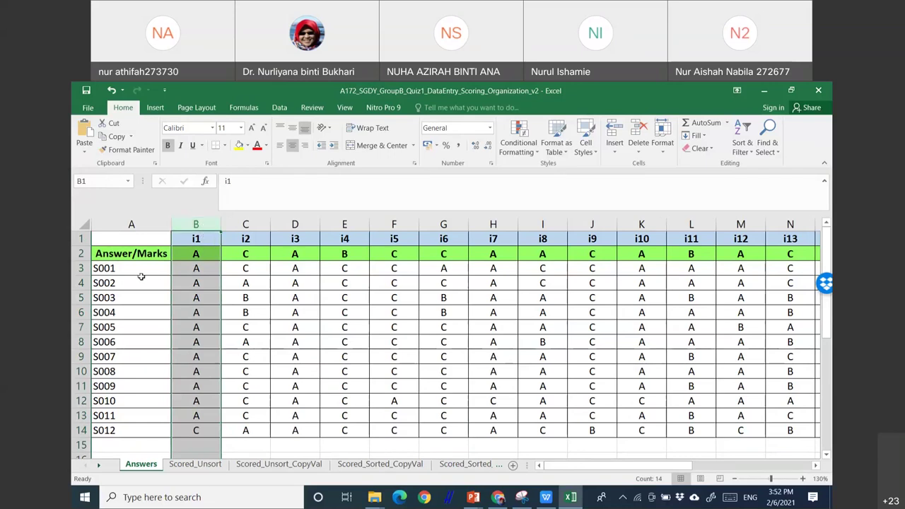
- Compare student S001's responses to items i1 through i10 with the answer key in row 2
click(201, 270)
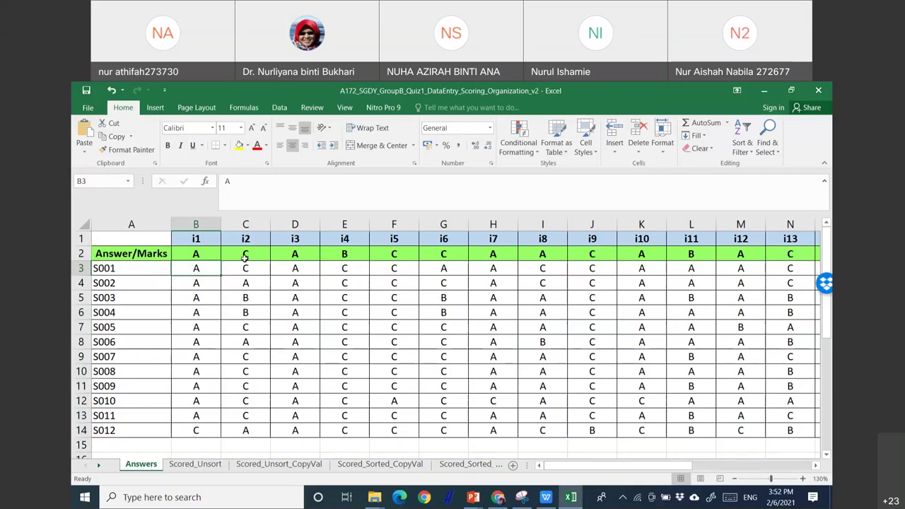
click(301, 269)
click(355, 271)
click(444, 267)
click(396, 275)
click(504, 269)
click(546, 268)
click(566, 267)
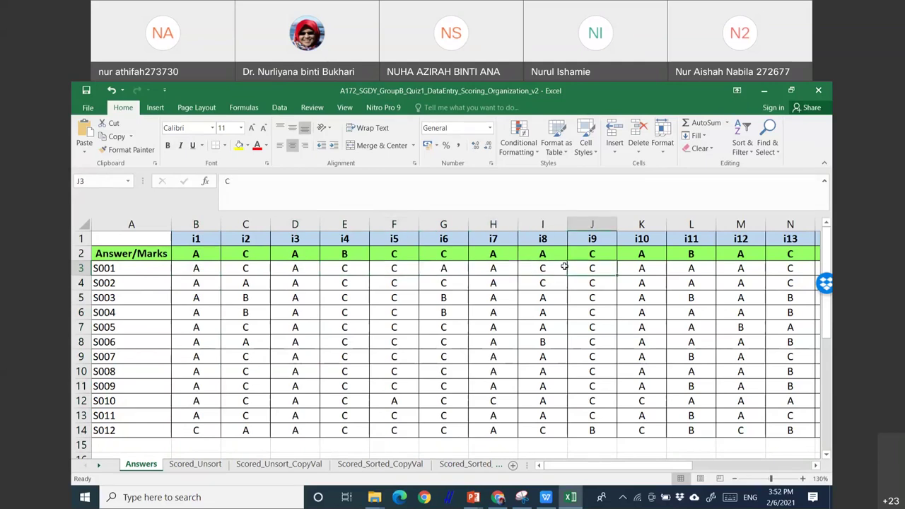
key(Right)
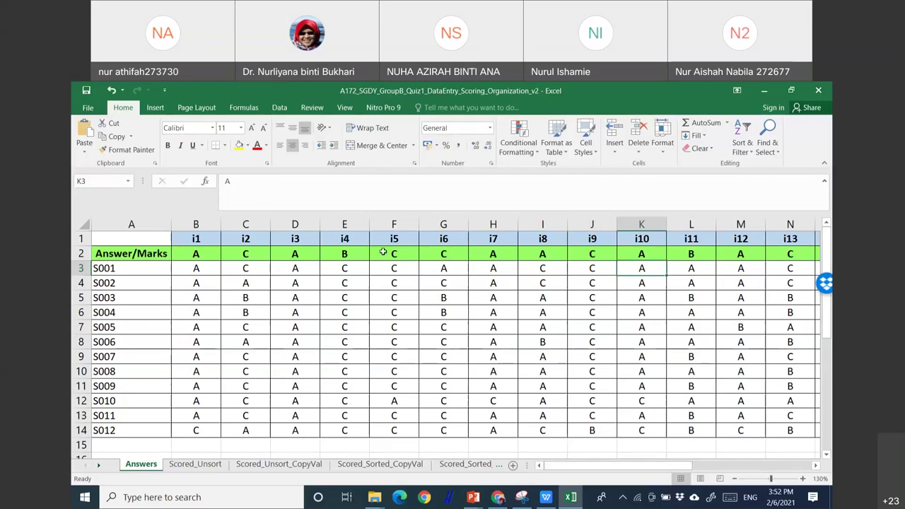
- Open the Scored_Unsort sheet and compare the students' letter answers with the scored table beneath them
click(190, 466)
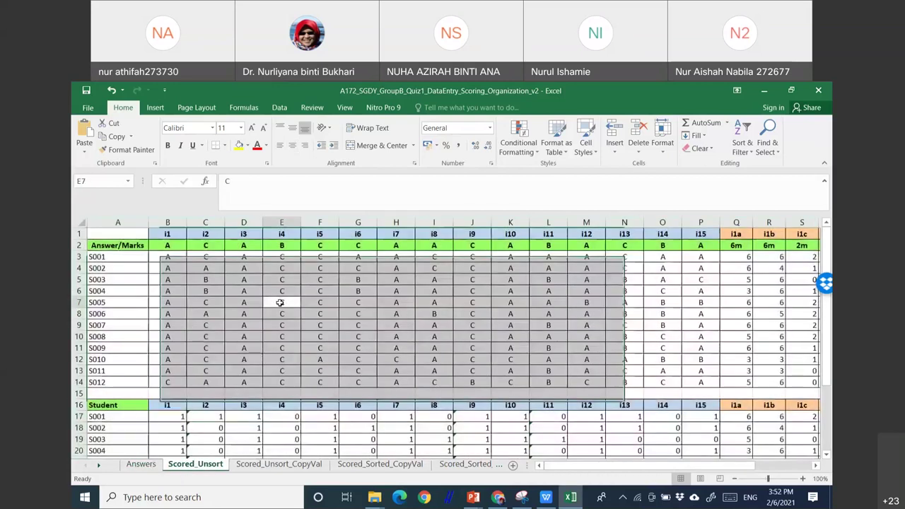
click(280, 303)
click(170, 268)
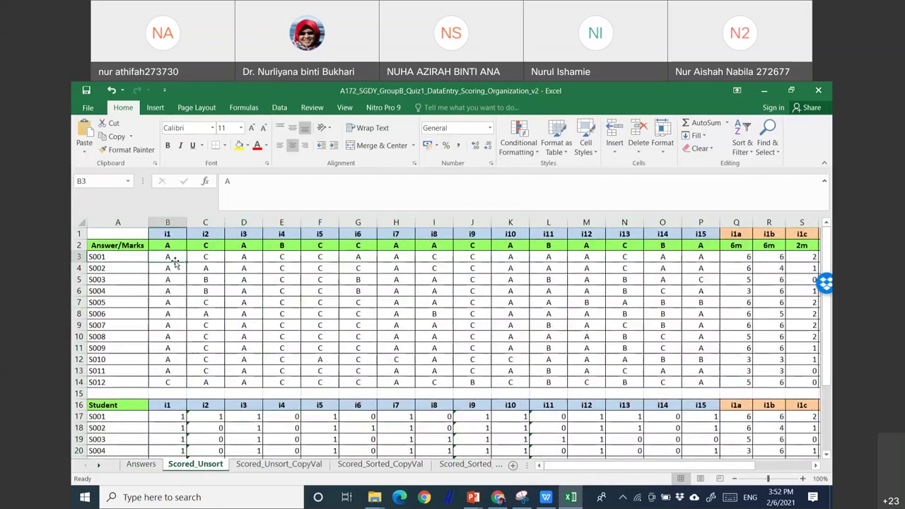
click(206, 258)
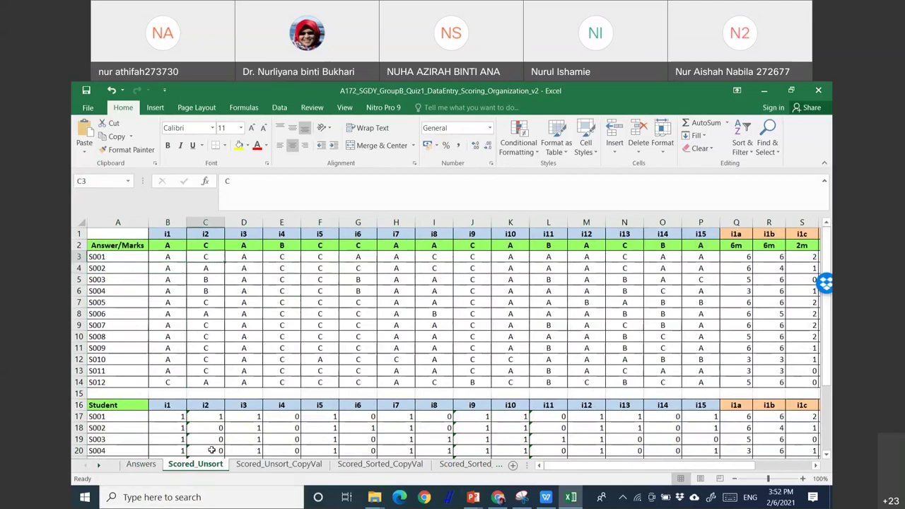
scroll(236, 370, down, 3)
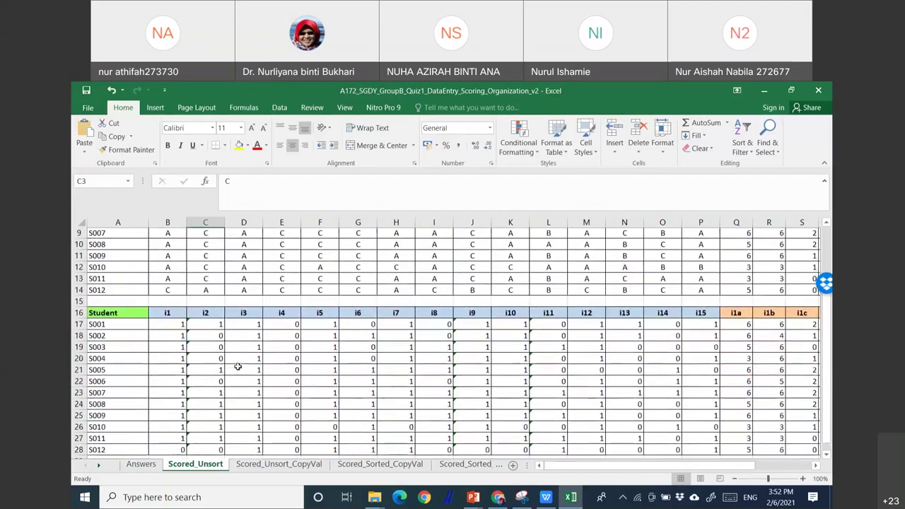
- Examine the arguments of the IF formula in B17 that scores student S001's answer to item i1
click(175, 313)
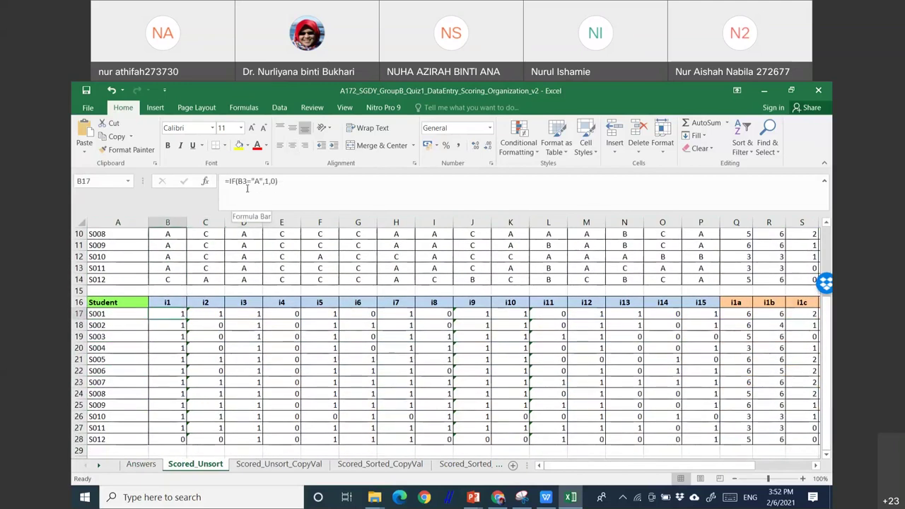
click(286, 182)
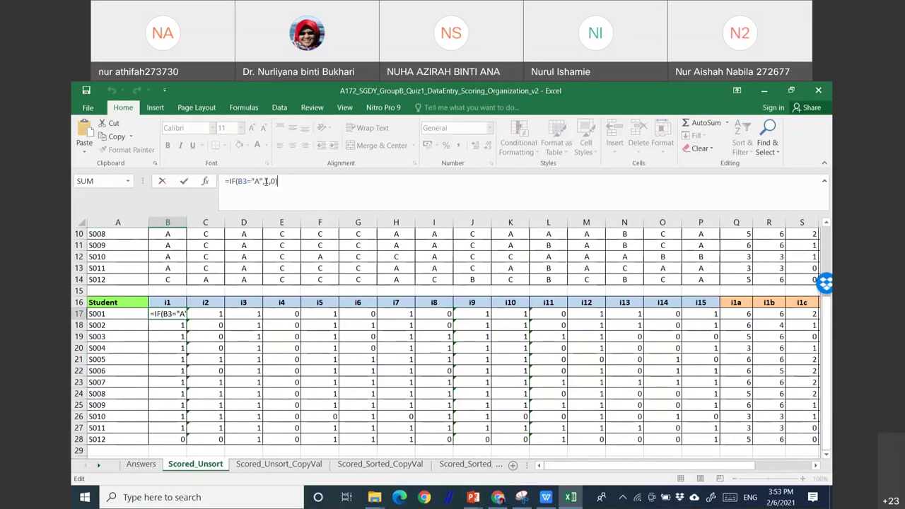
click(272, 181)
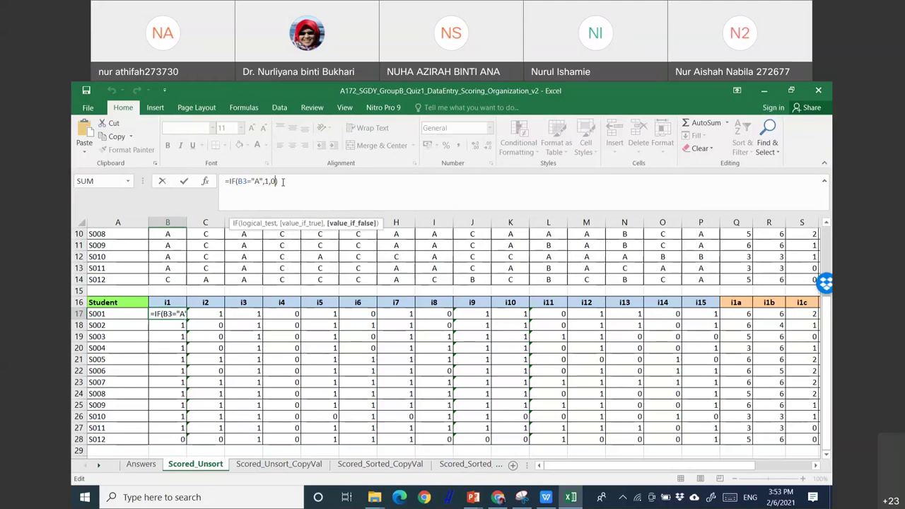
click(283, 182)
key(ctrl+Return)
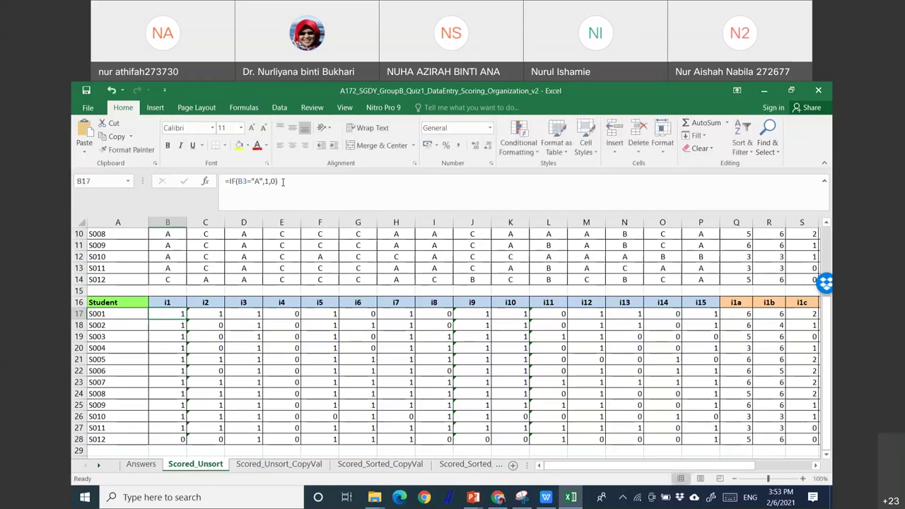
- Review the students' letter answers to items i1 through i15 in B3:P14, starting from S001's i1 answer
scroll(262, 293, up, 3)
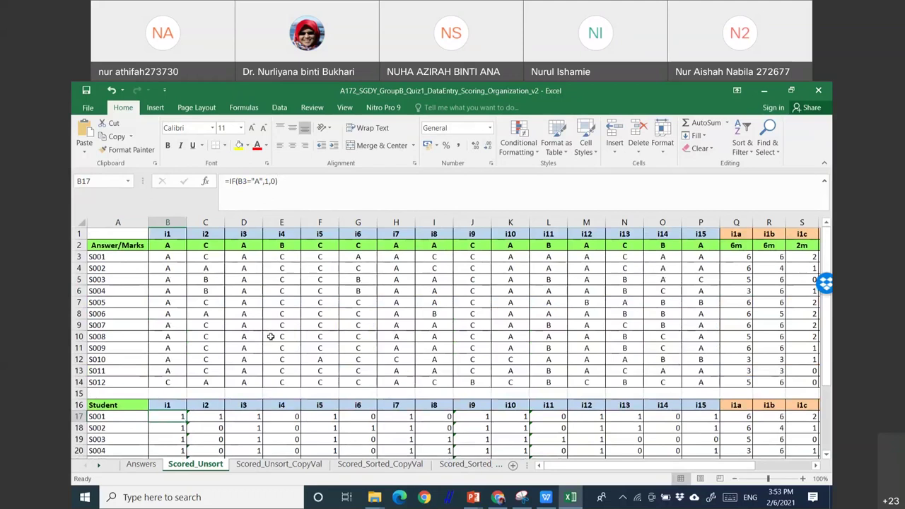
click(184, 260)
drag(528, 266, 697, 381)
click(698, 382)
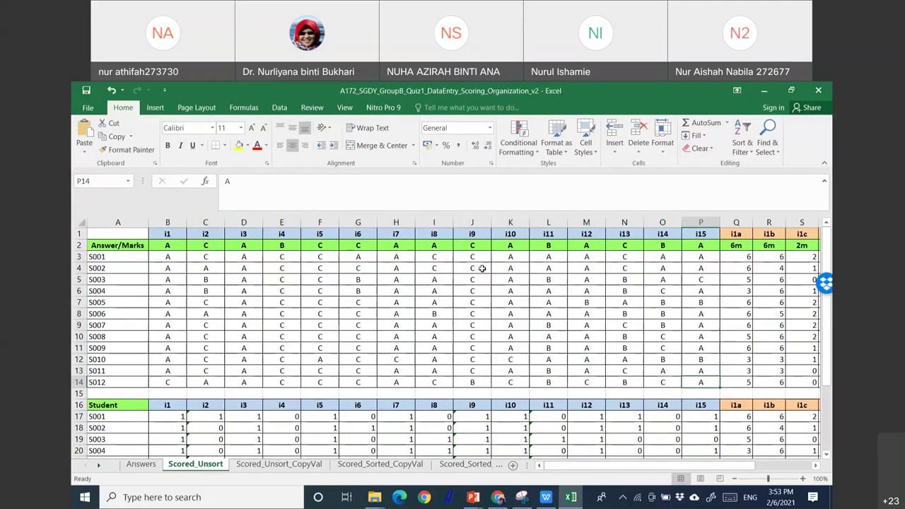
click(174, 259)
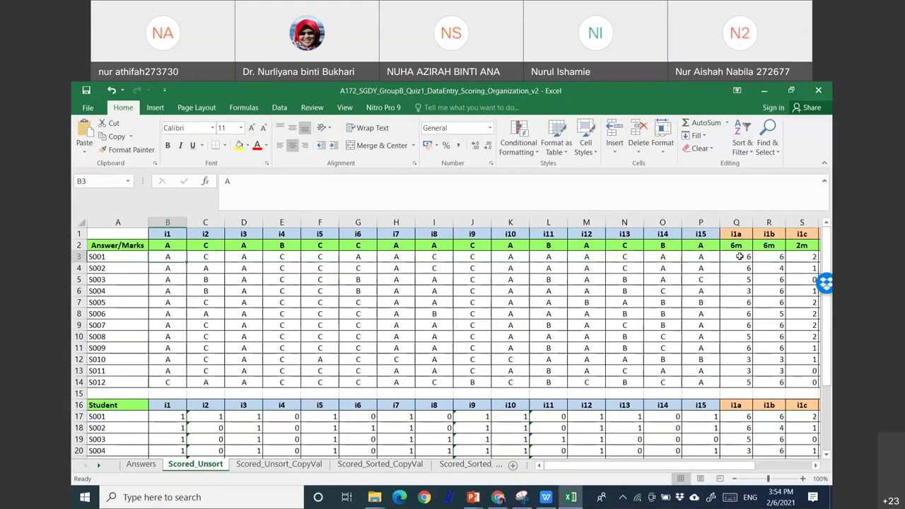
click(740, 257)
click(559, 312)
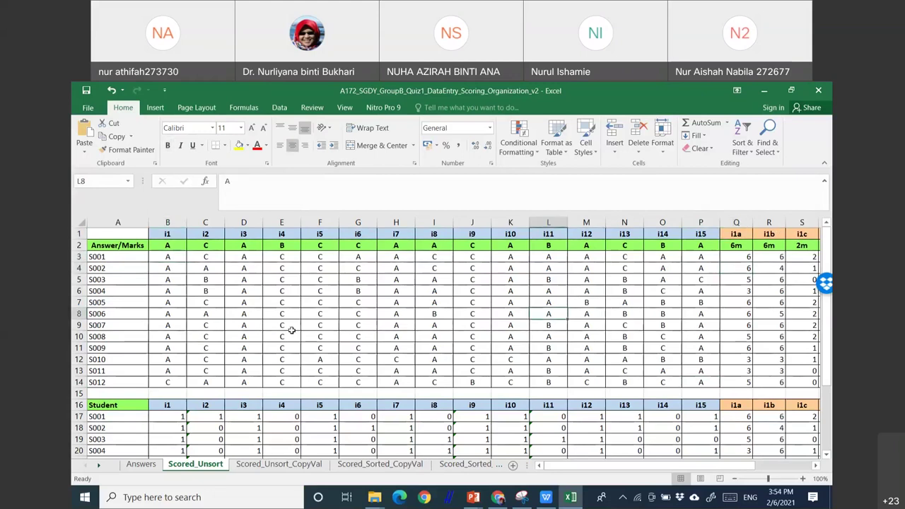
click(179, 259)
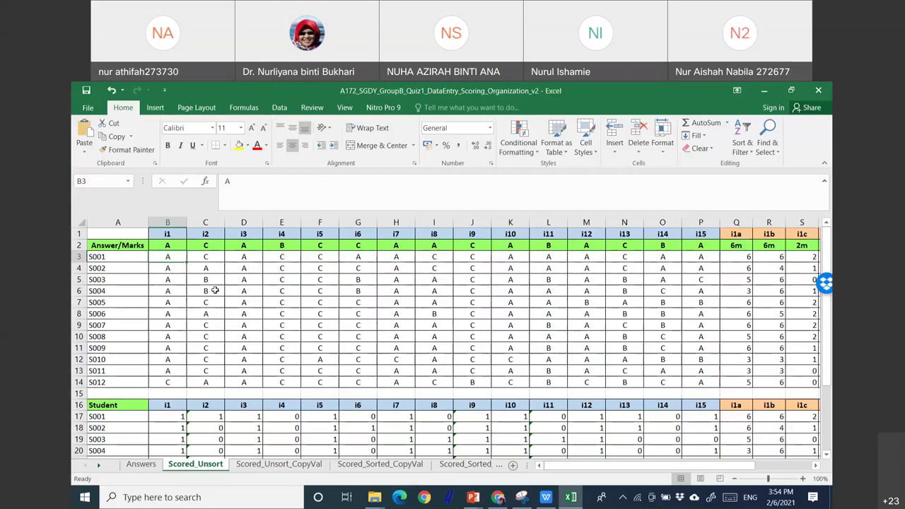
- Fill the i1 scoring formula from B17 down the column through student S012 in B28
scroll(191, 337, down, 3)
click(172, 314)
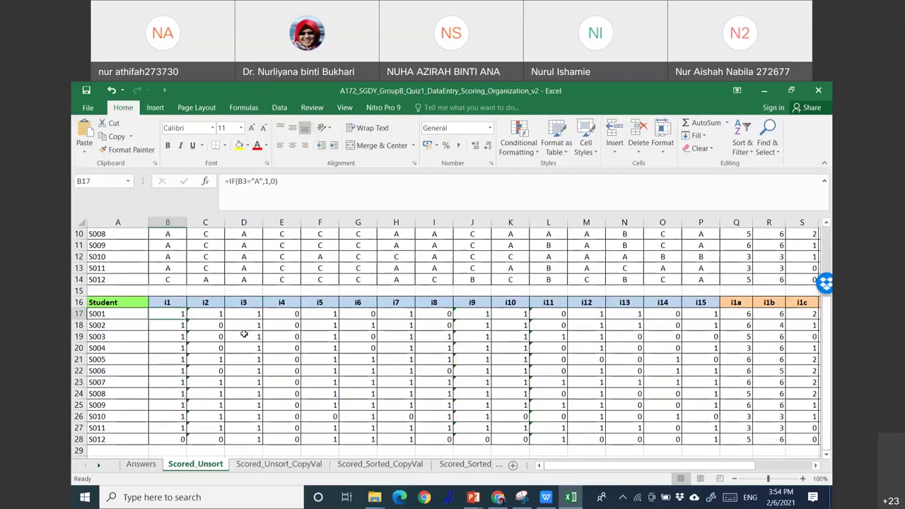
double_click(187, 320)
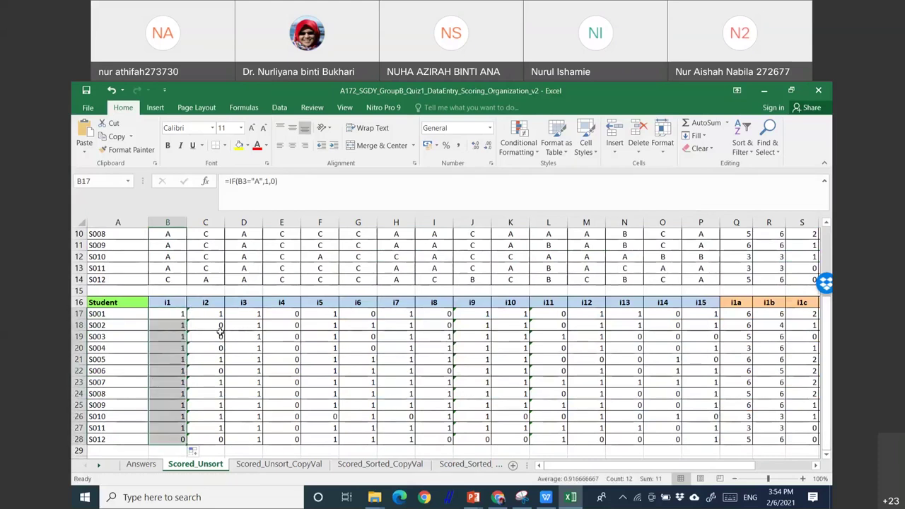
- Compare student S012's i1 scoring formula in B28 with the letter answer it refers to in B14
click(177, 439)
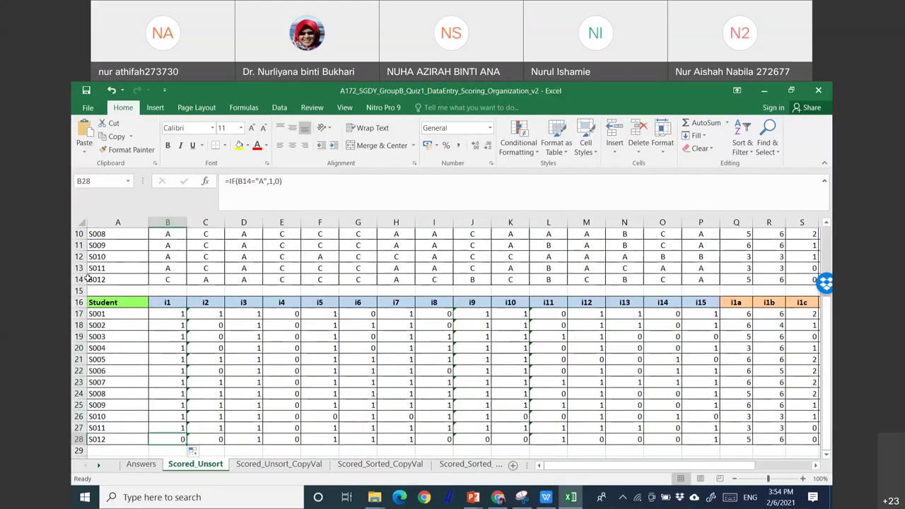
click(170, 278)
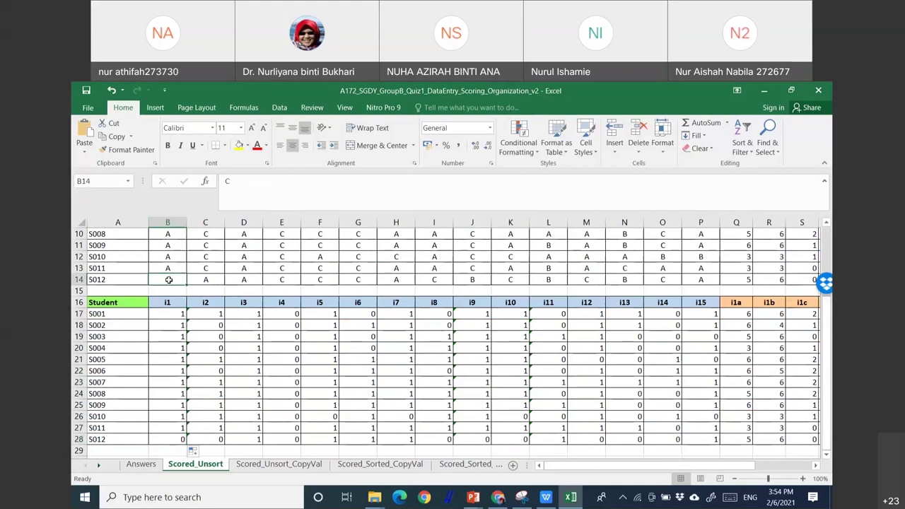
click(174, 440)
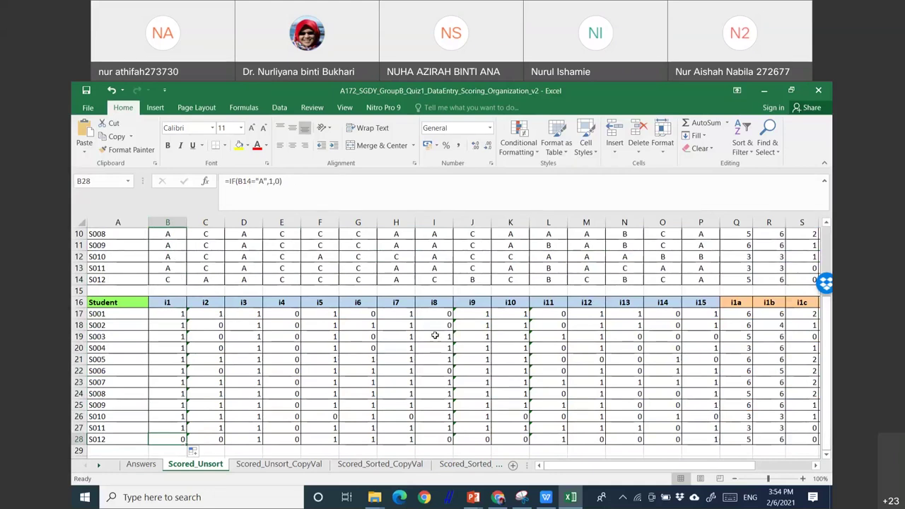
- Examine the marks entered for the subjective items beside the i15 answers, going down the i1b column to row 10
scroll(637, 249, up, 3)
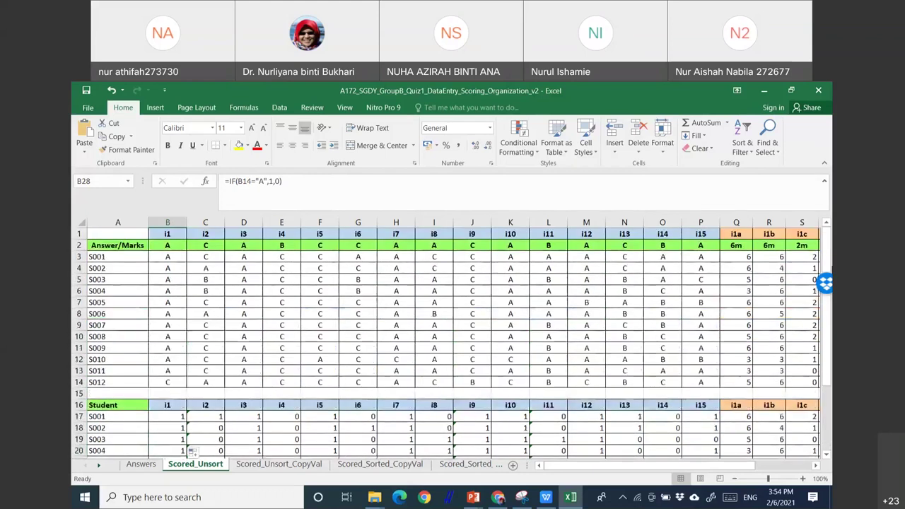
drag(694, 468, 733, 469)
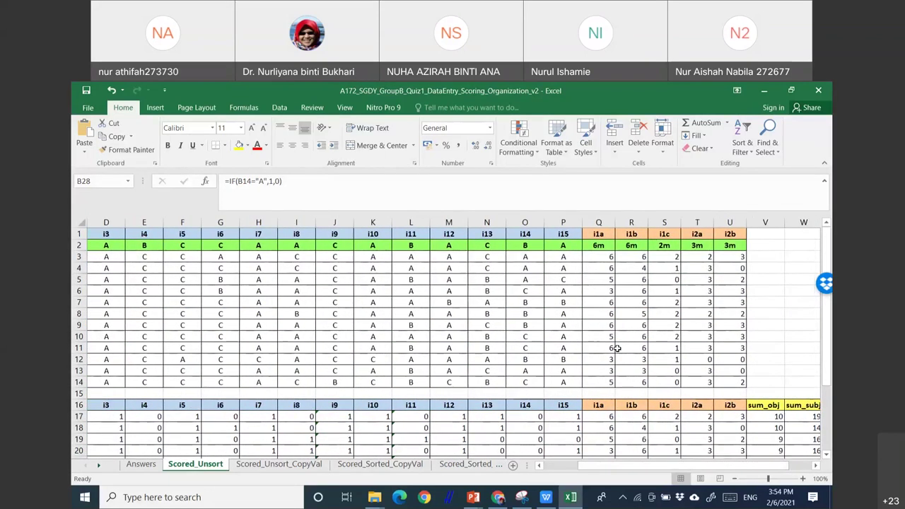
click(560, 255)
click(606, 258)
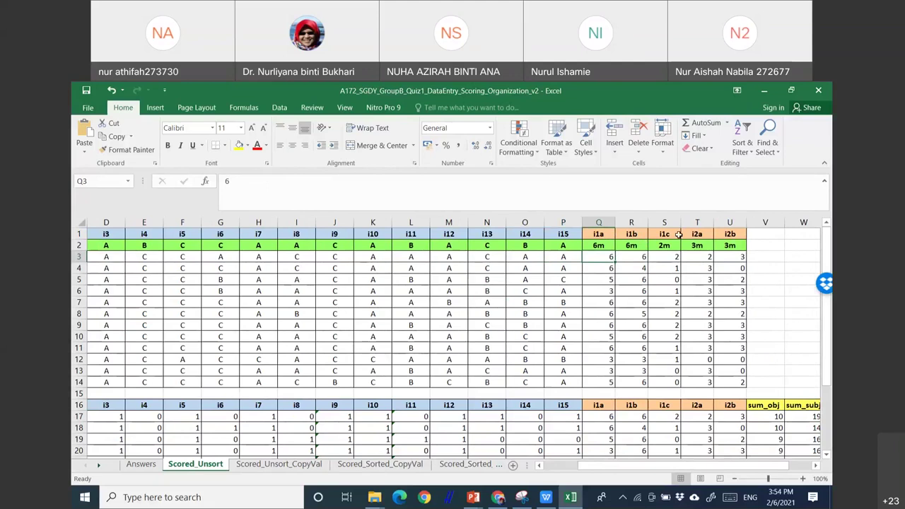
click(640, 258)
key(Down)
key(Down)
key(Down)
key(Down)
key(Down)
key(Down)
key(Down)
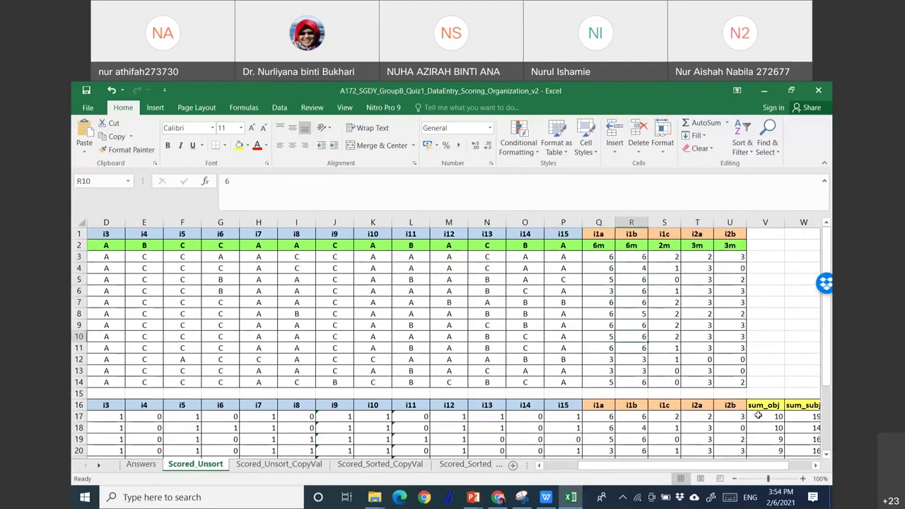
- Inspect the SUM formula in V17 and the range of item scores it adds for student S001's sum_obj
scroll(670, 360, down, 2)
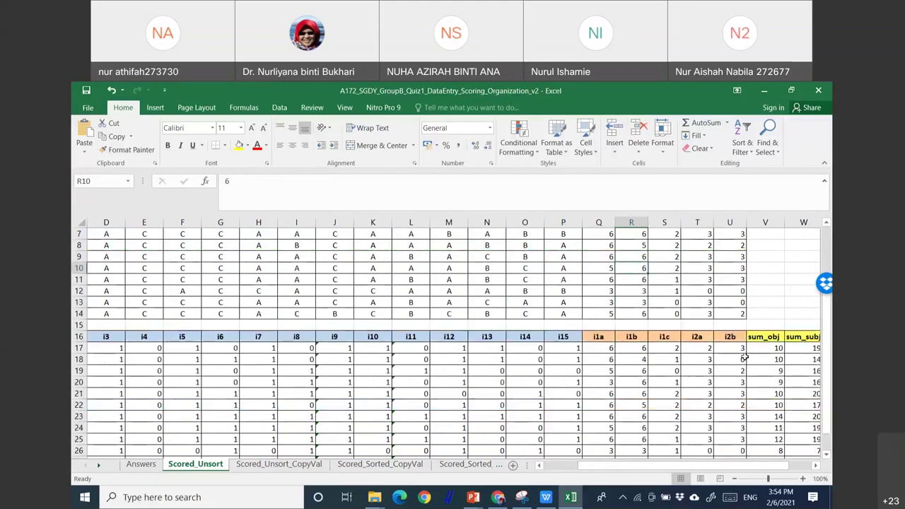
scroll(745, 358, down, 1)
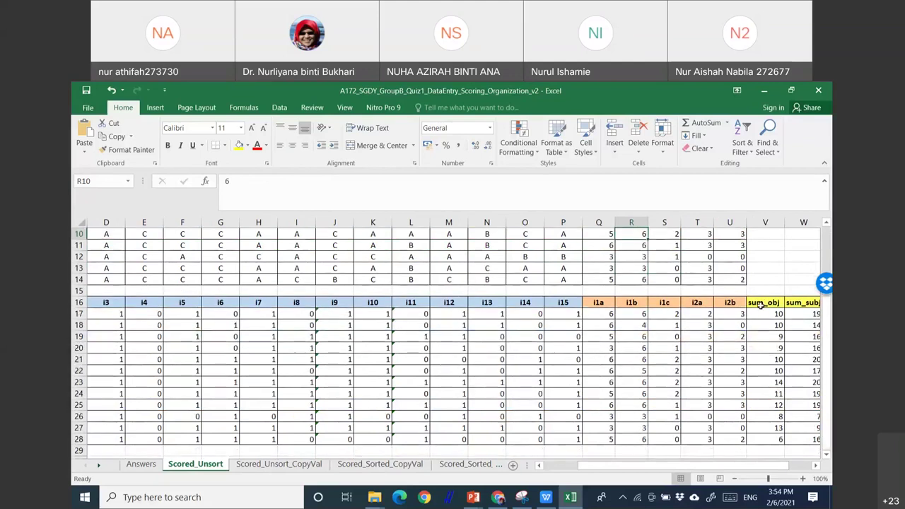
click(761, 314)
double_click(762, 313)
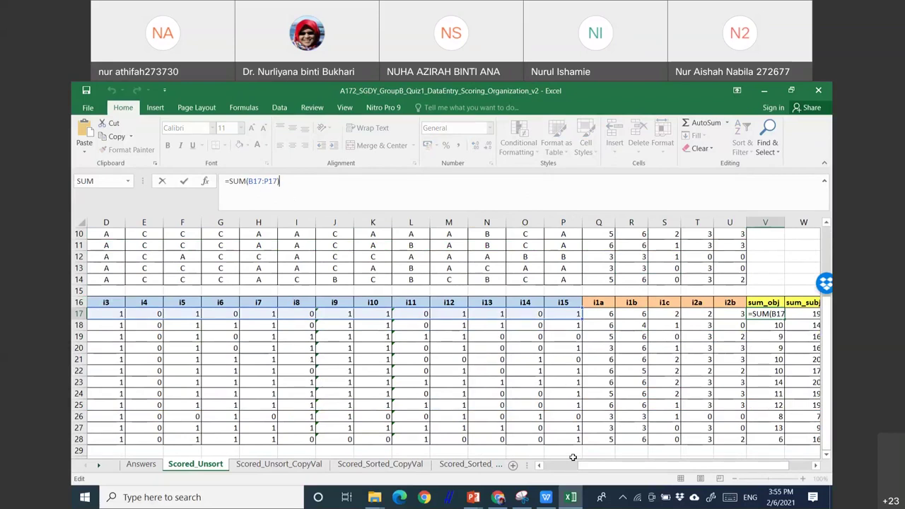
drag(574, 465, 558, 465)
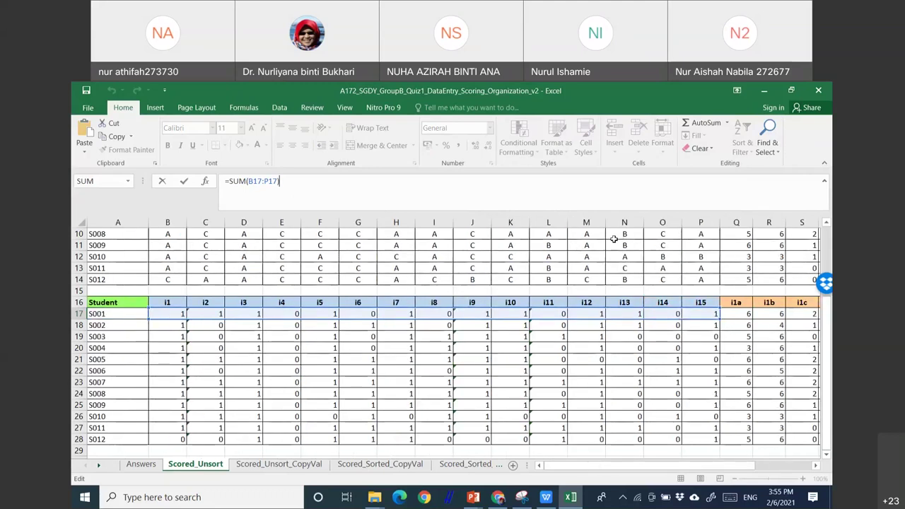
click(655, 260)
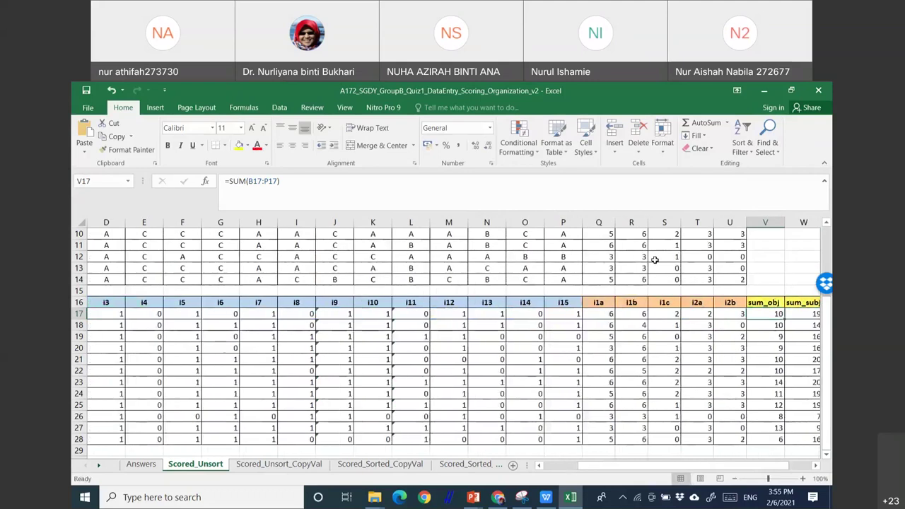
click(411, 241)
click(335, 234)
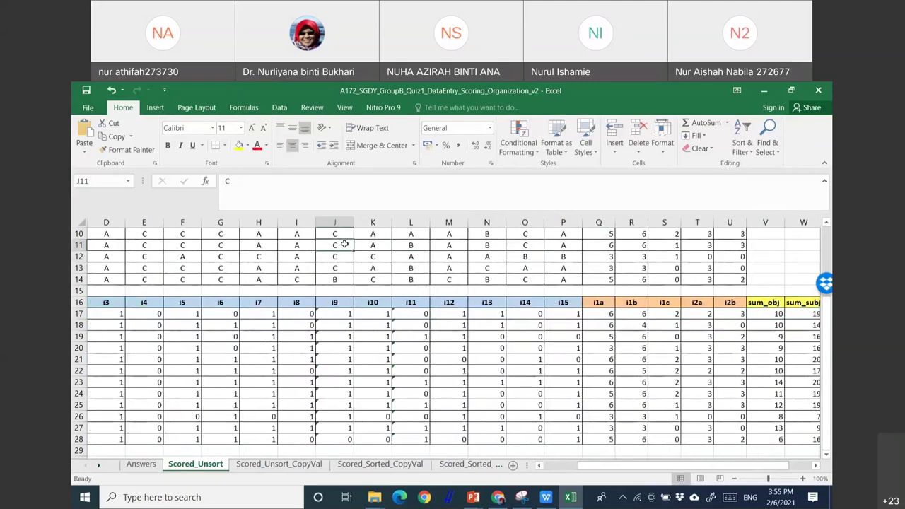
drag(380, 242, 372, 234)
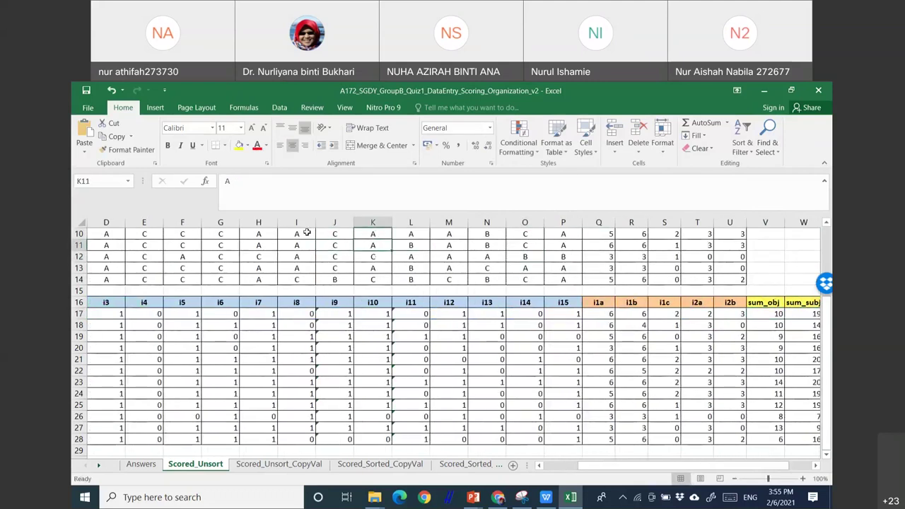
click(284, 259)
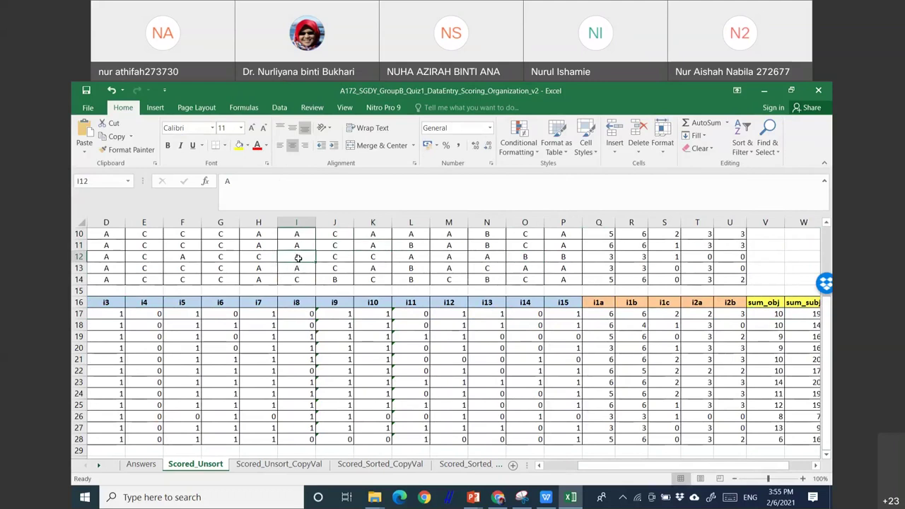
drag(293, 246, 527, 276)
click(520, 257)
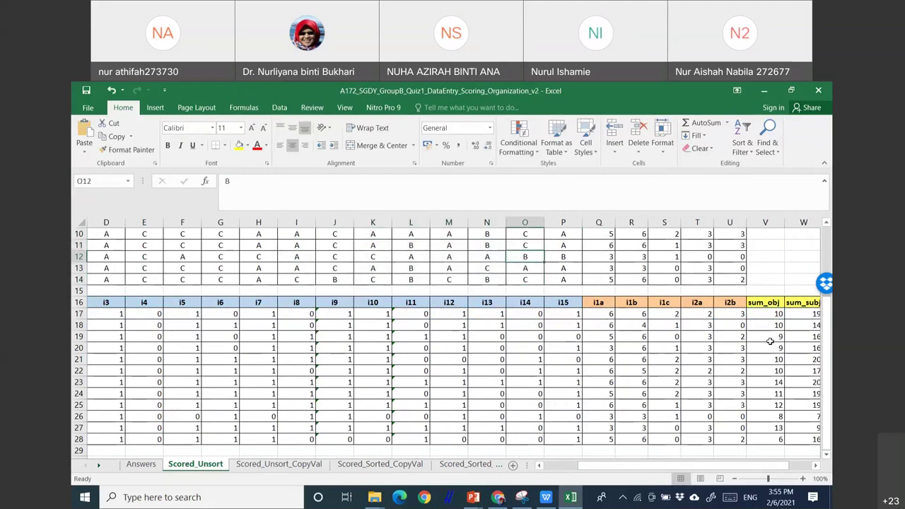
- Compare the sum_obj formulas of students S001, S007 and S012 in column V
click(775, 314)
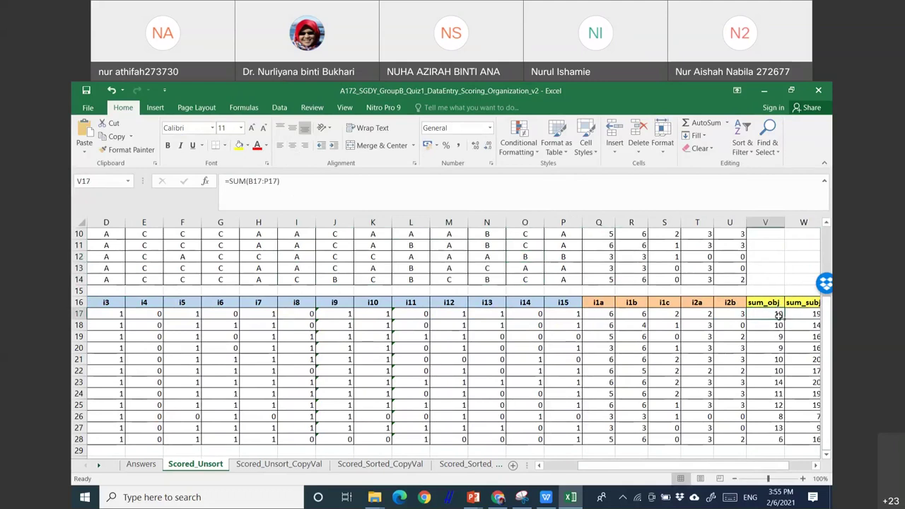
click(776, 383)
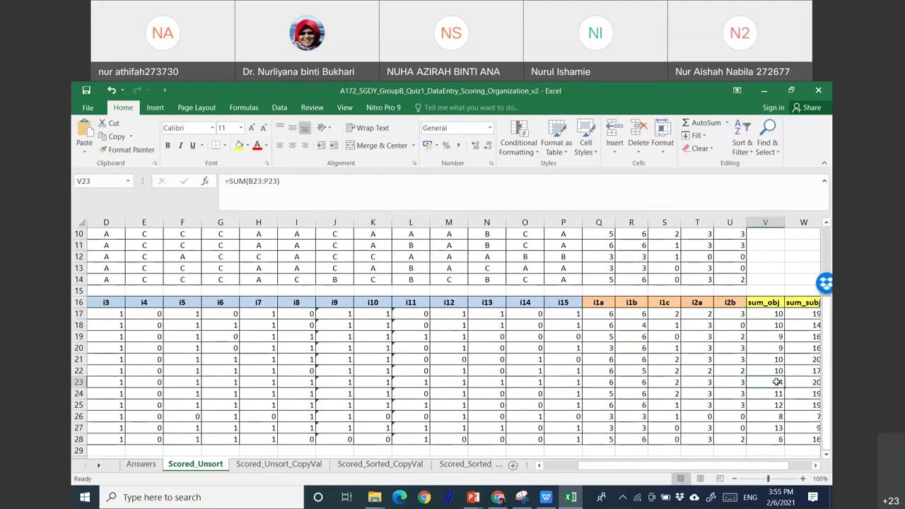
click(778, 440)
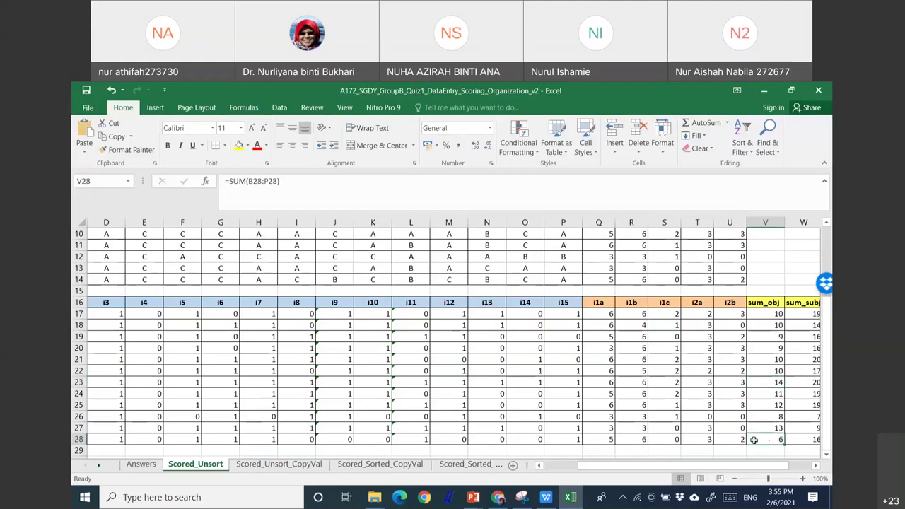
- Inspect the SUM formula in W17 and the range of subjective marks it adds for student S001's sum_subj
drag(626, 466, 564, 463)
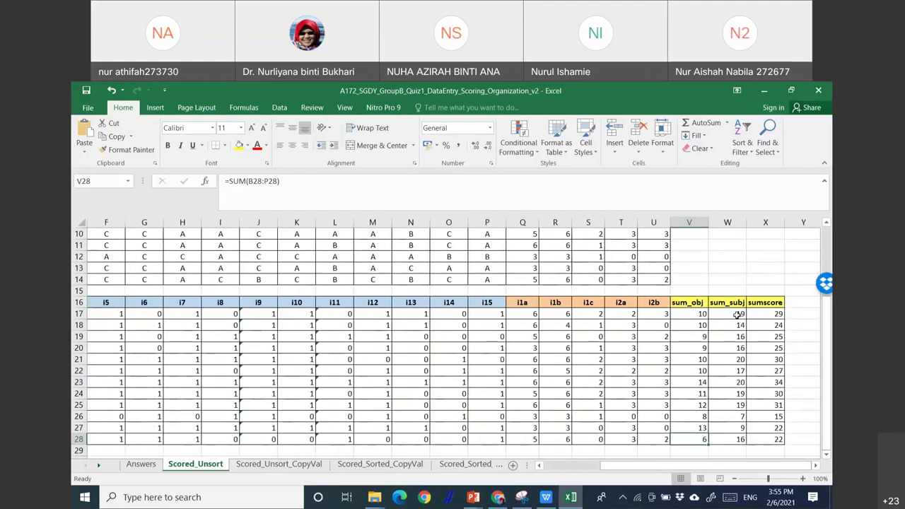
click(738, 314)
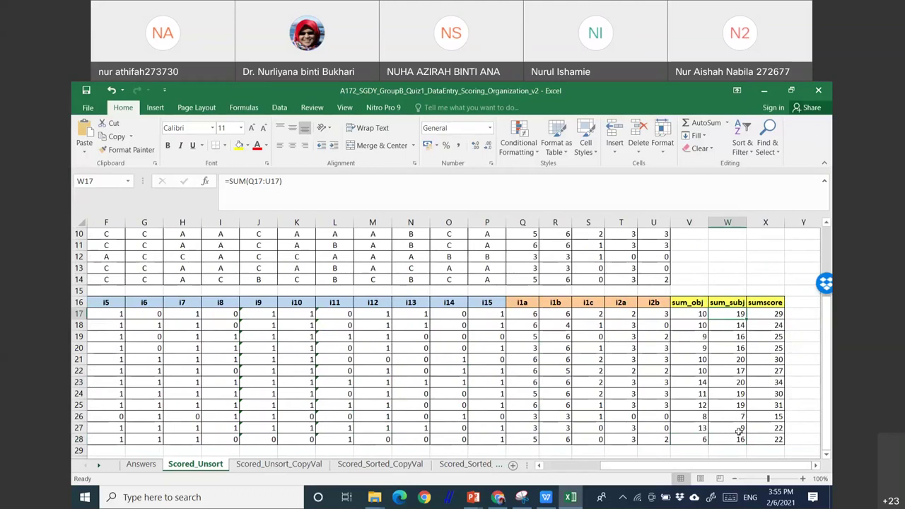
click(738, 302)
click(729, 314)
double_click(728, 314)
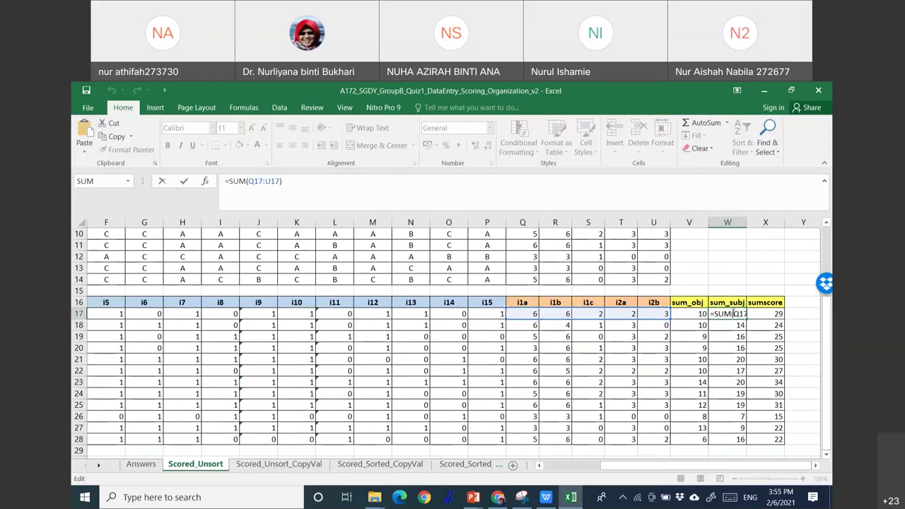
click(764, 258)
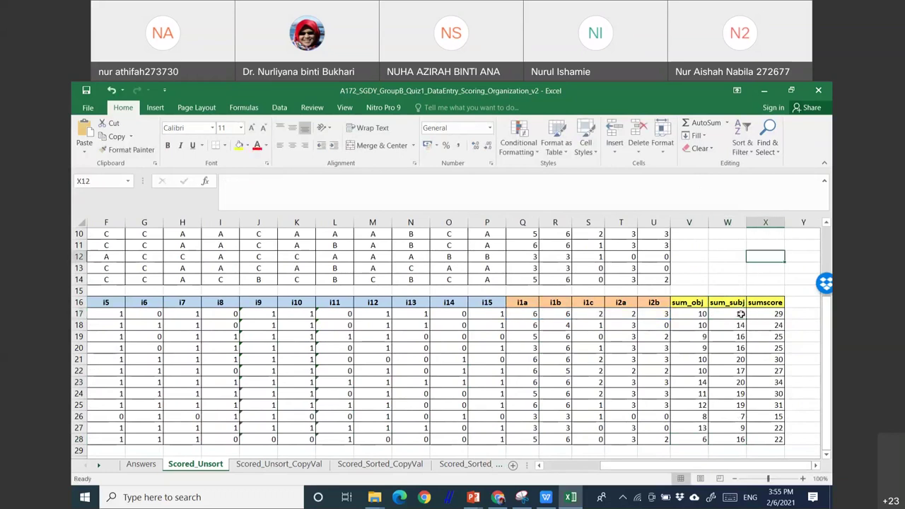
- Fill the sum_subj formula from W17 down the column through student S012 in W28
click(741, 313)
double_click(747, 319)
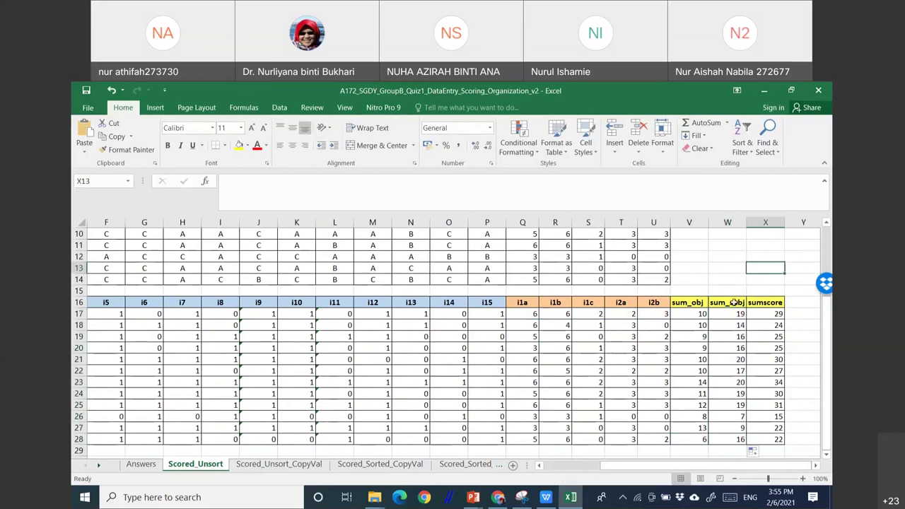
- Inspect the sum_subj formula in W17 and the SUM formula in X17 with the range it adds for student S001's sumscore
click(734, 312)
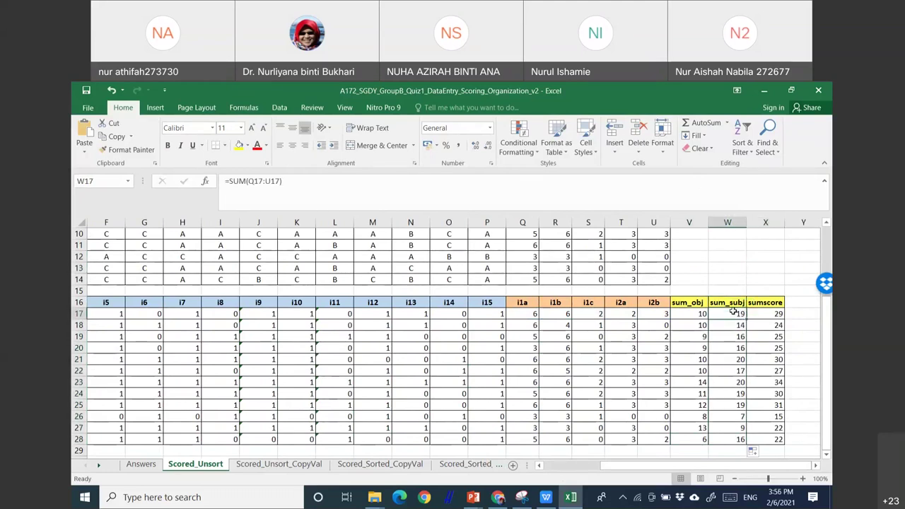
click(754, 283)
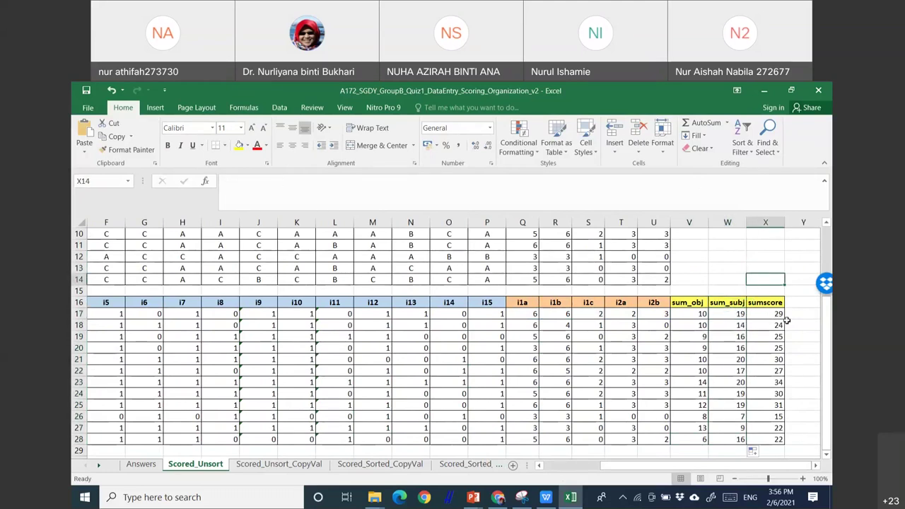
click(773, 314)
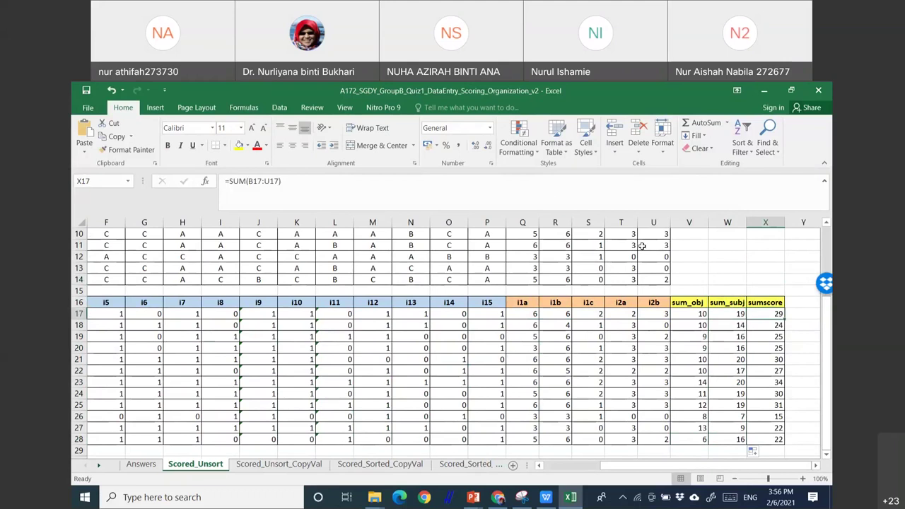
key(F2)
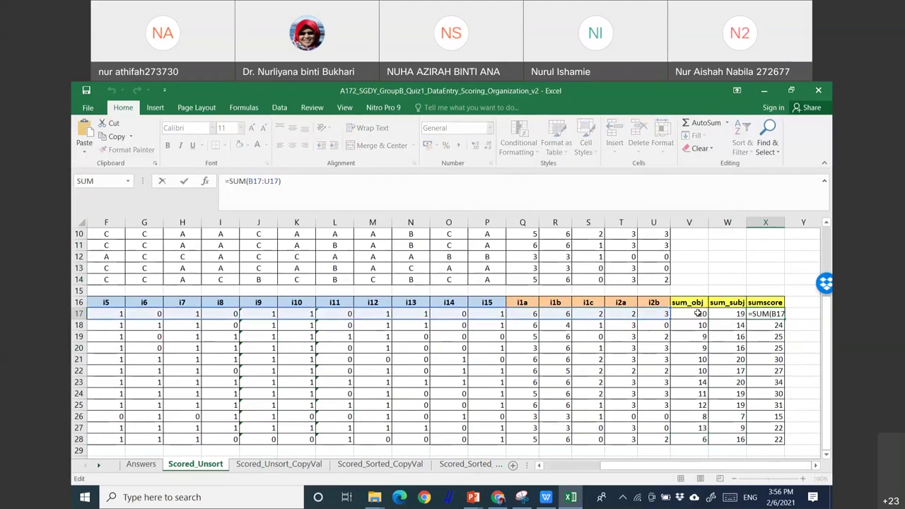
- Enter =V17+W17 in Y17 as an alternative total and fill it down the column through Y28
click(796, 313)
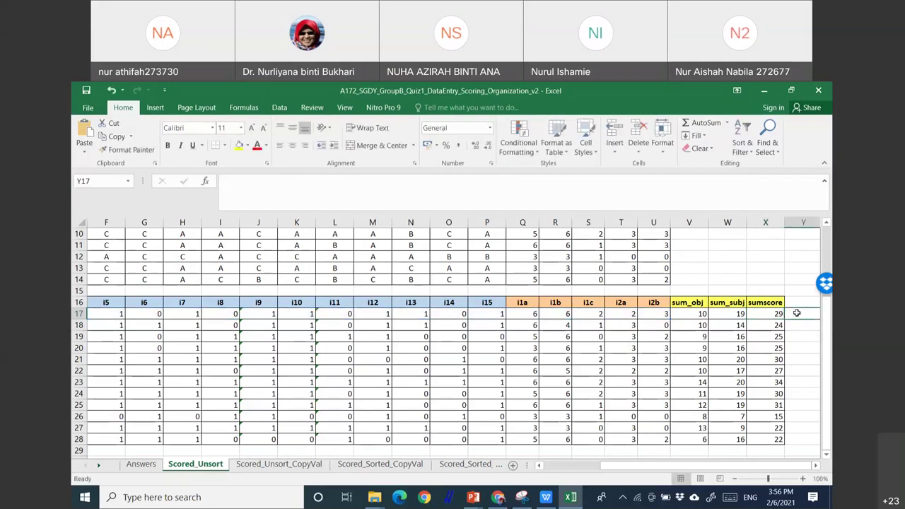
text(=)
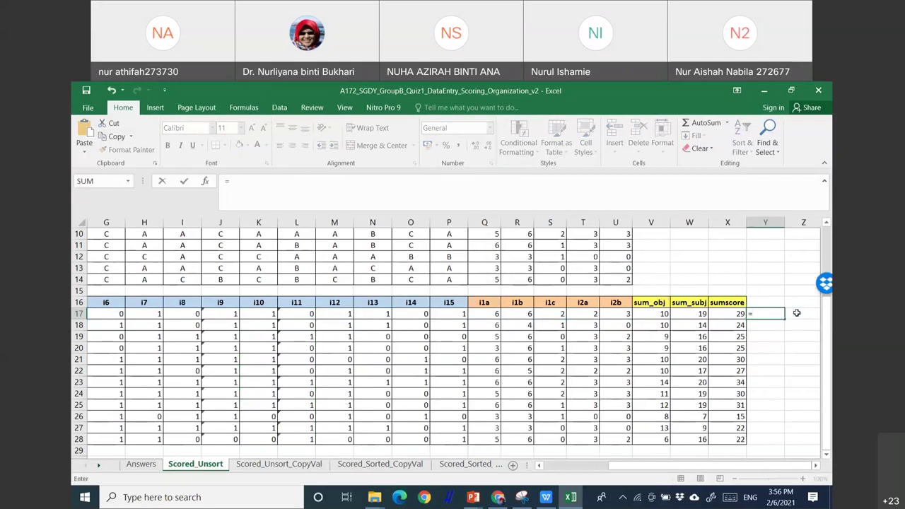
click(660, 315)
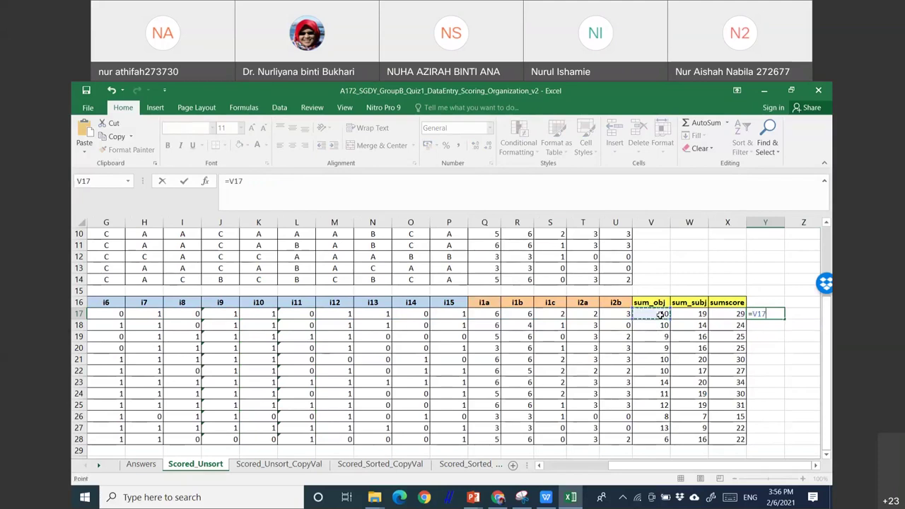
text(+)
click(701, 313)
key(Return)
click(775, 314)
double_click(783, 319)
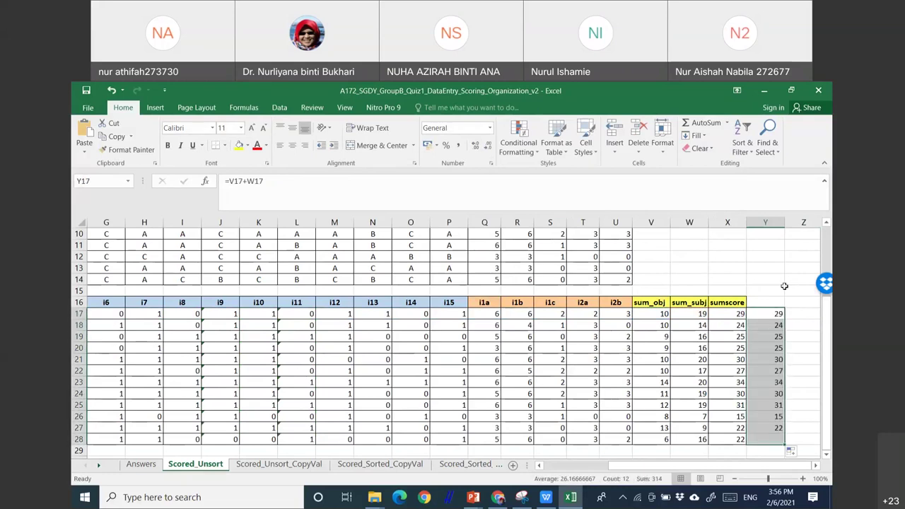
- Compare student S008's sumscore in X24 with the alternative total in Y24, and check the formula in Y17
click(763, 393)
click(739, 393)
key(Right)
click(736, 393)
click(772, 312)
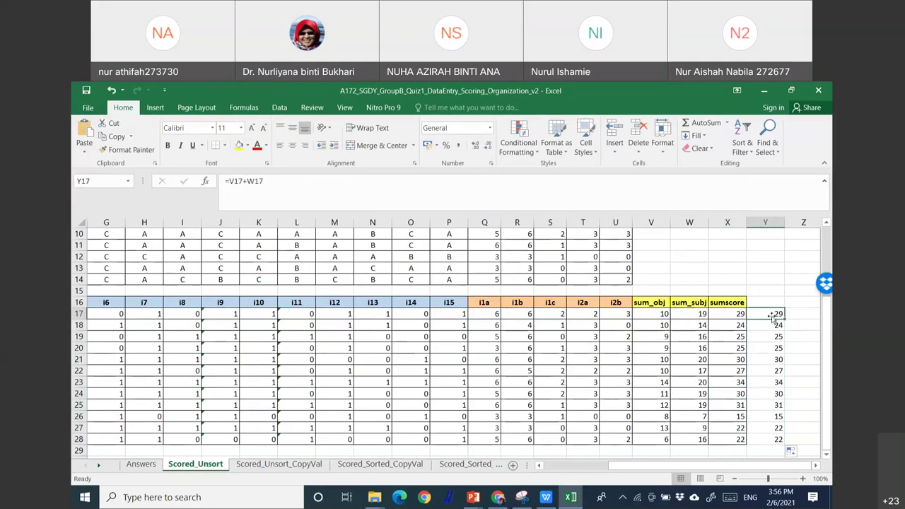
- Compare the Scored_Unsort sheet with Scored_Unsort_CopyVal and examine the latter's scored table for students S001 to S012
click(279, 464)
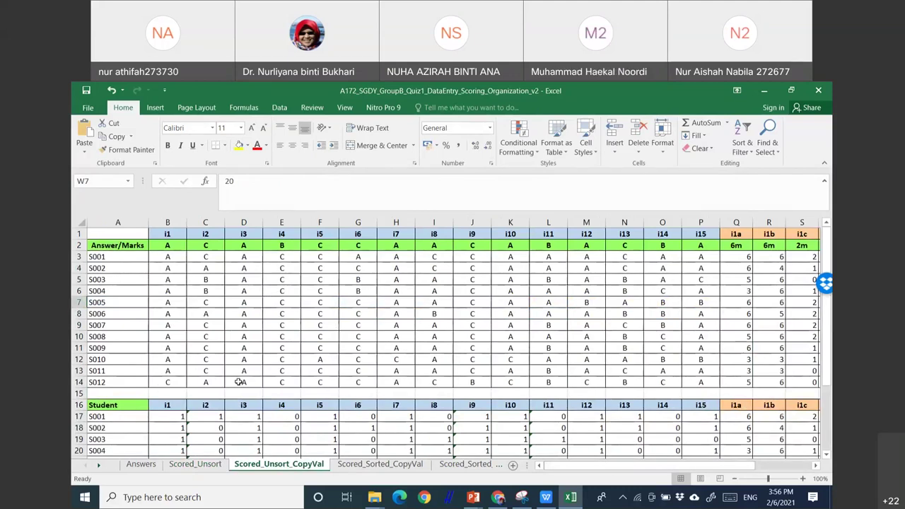
click(189, 465)
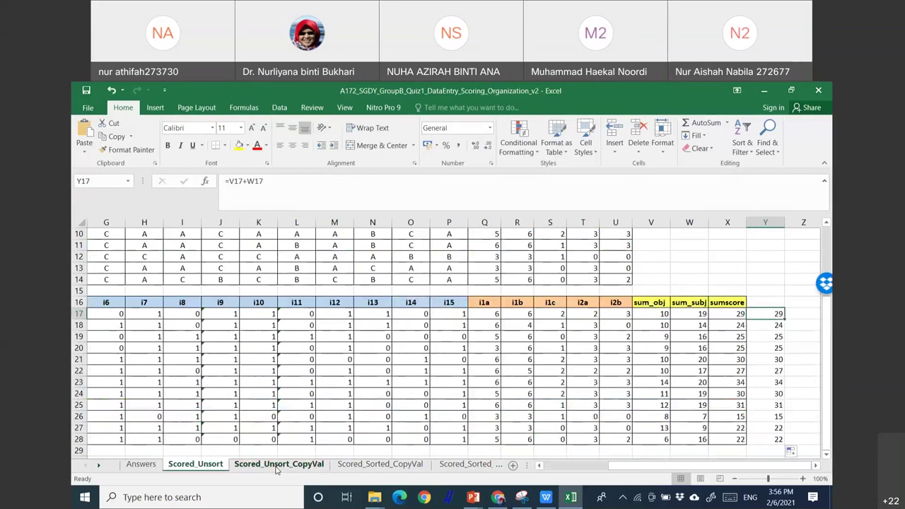
click(276, 464)
scroll(371, 389, down, 5)
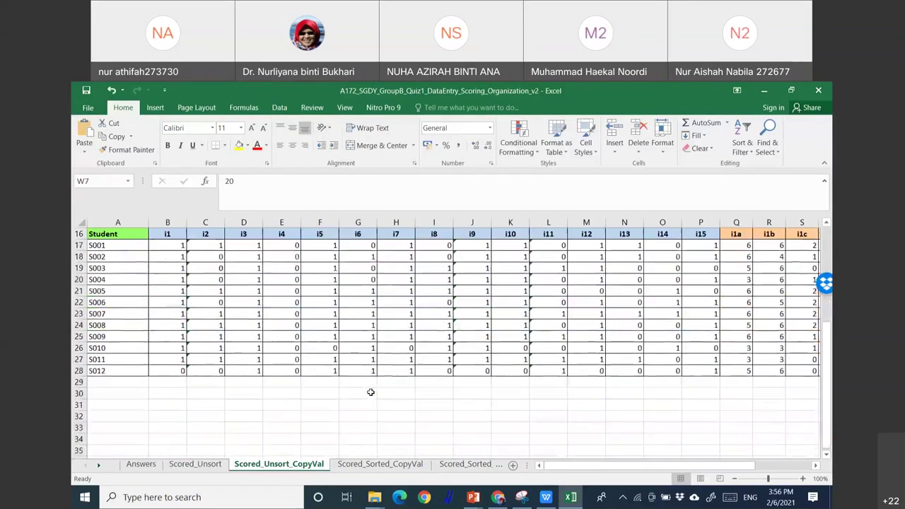
scroll(371, 391, up, 1)
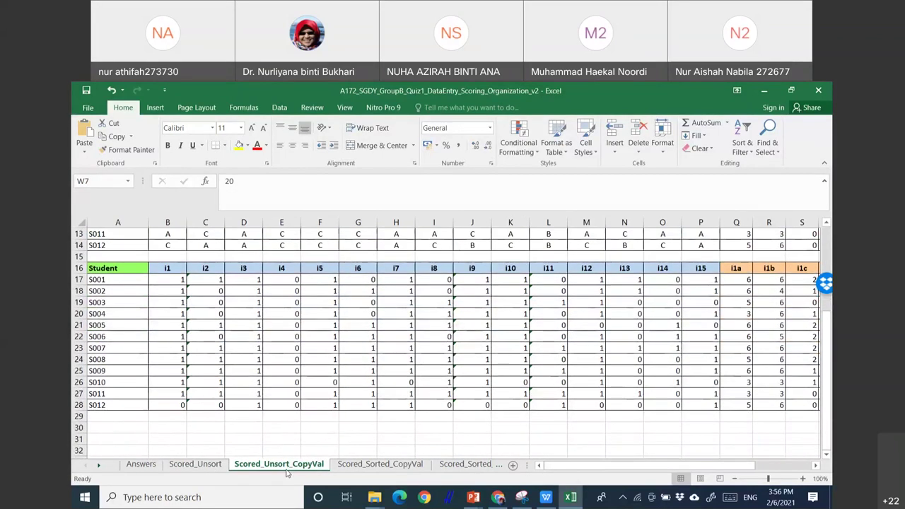
- Examine the sumscore column on the Scored_Sorted_CopyVal sheet, starting with the value in X3
click(380, 464)
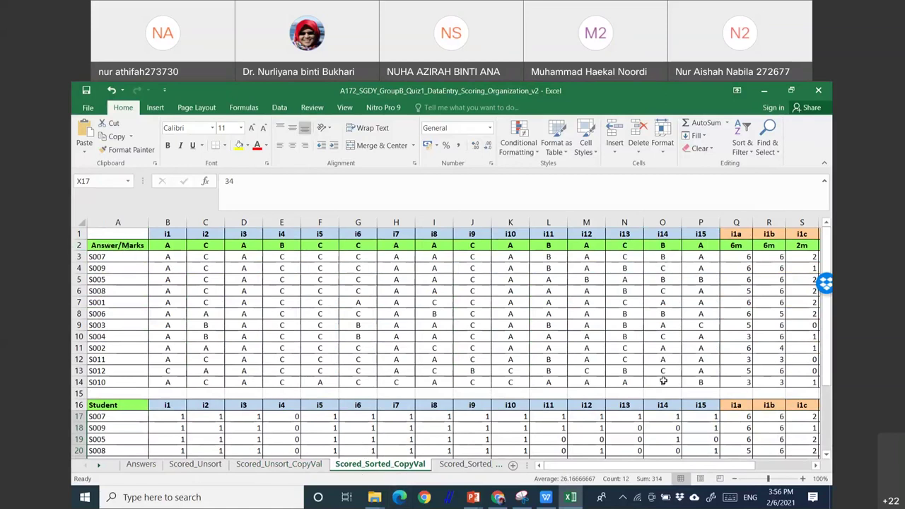
drag(655, 467, 756, 479)
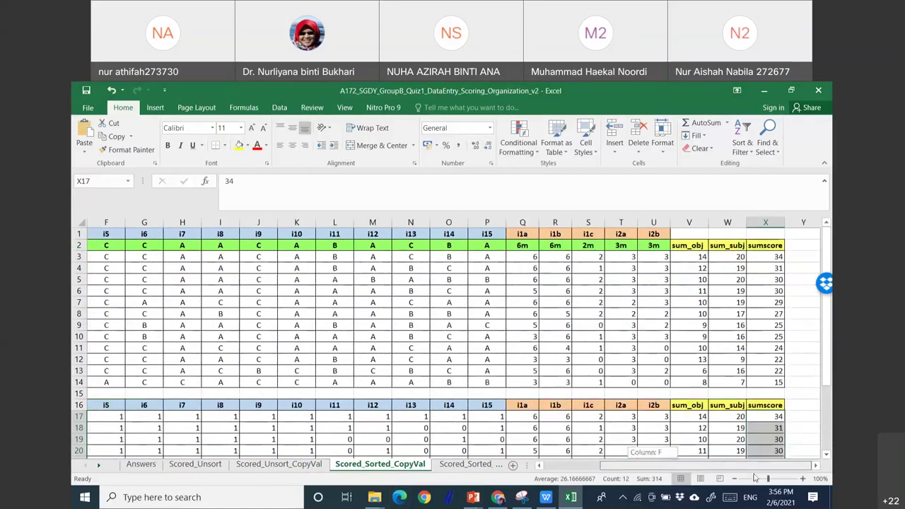
click(778, 257)
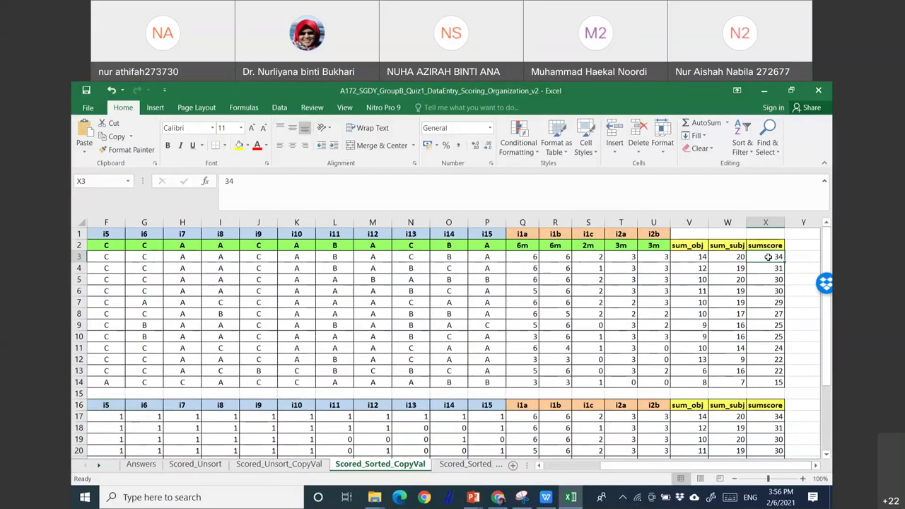
- Try to sort the sumscore cells X17:X28 on the Scored_Unsort_CopyVal sheet from largest to smallest
click(297, 466)
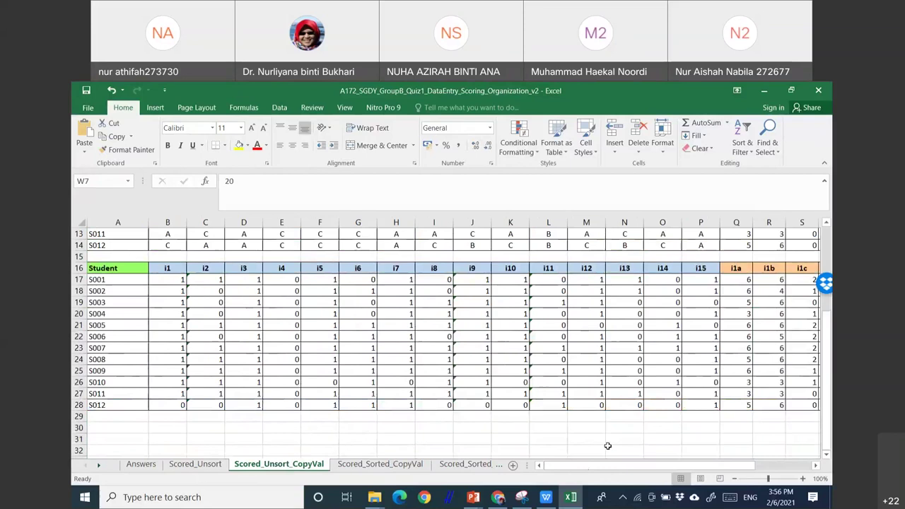
drag(662, 465, 718, 462)
mouse_move(603, 465)
mouse_down()
mouse_move(548, 465)
mouse_move(603, 466)
mouse_up()
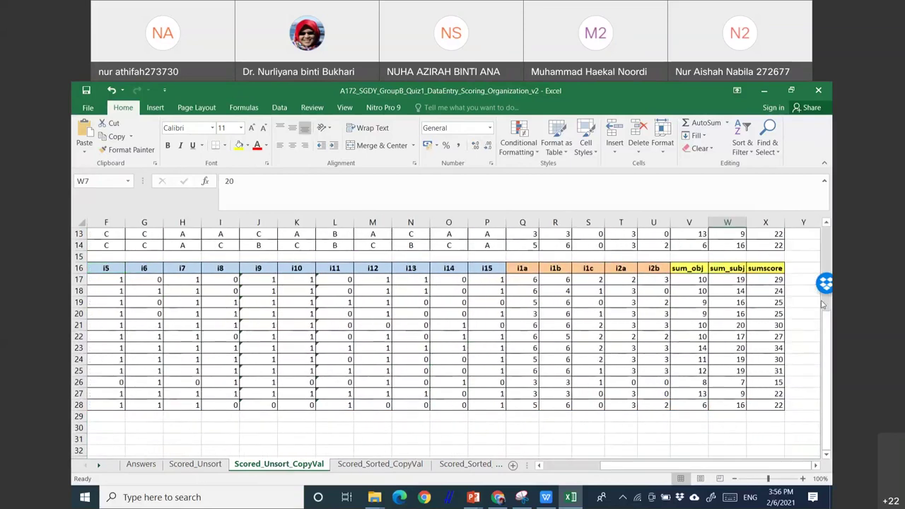
click(770, 279)
right_click(774, 282)
click(777, 281)
drag(769, 280, 771, 404)
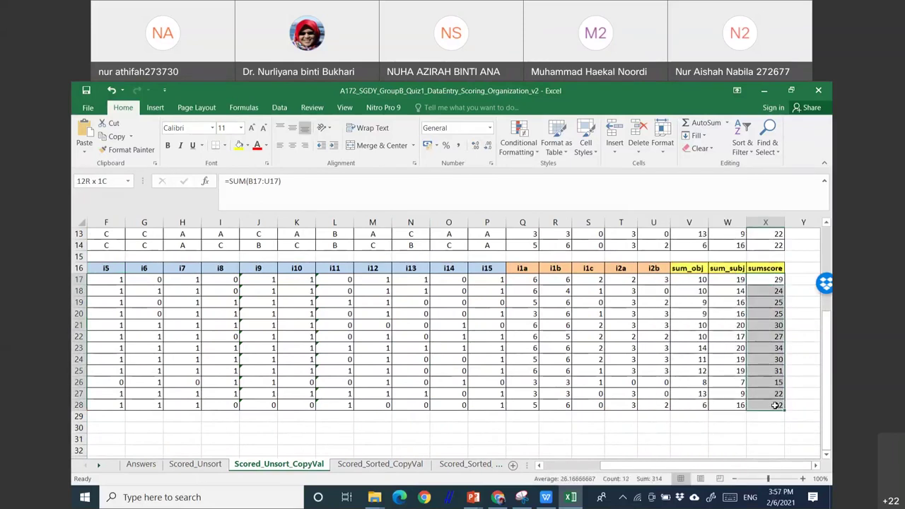
right_click(767, 308)
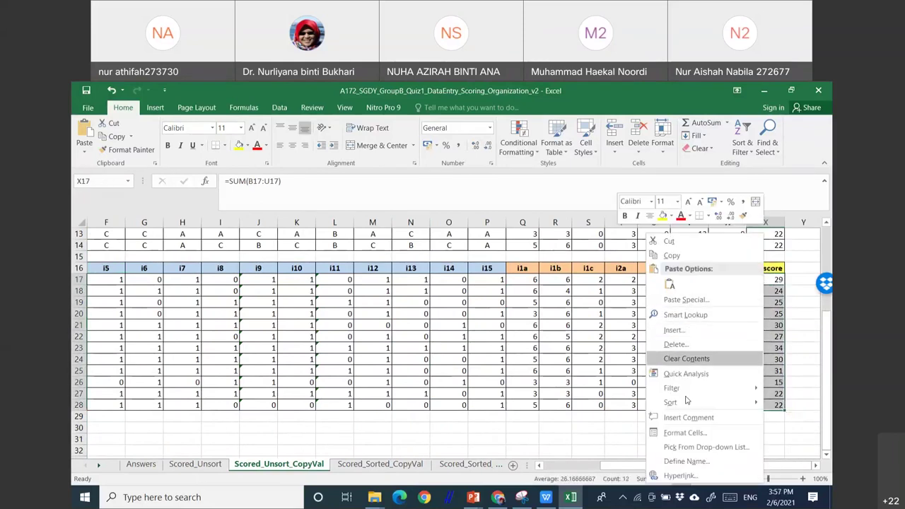
mouse_move(681, 403)
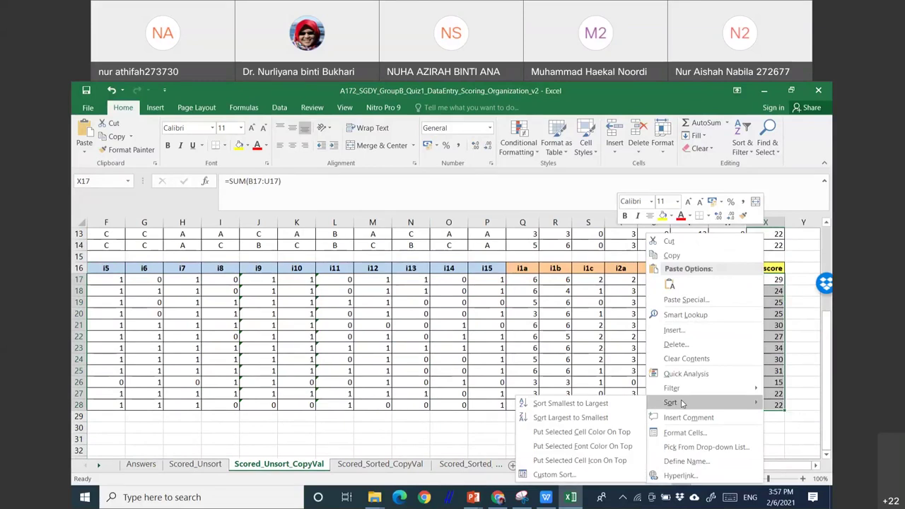
click(584, 417)
click(575, 320)
click(700, 344)
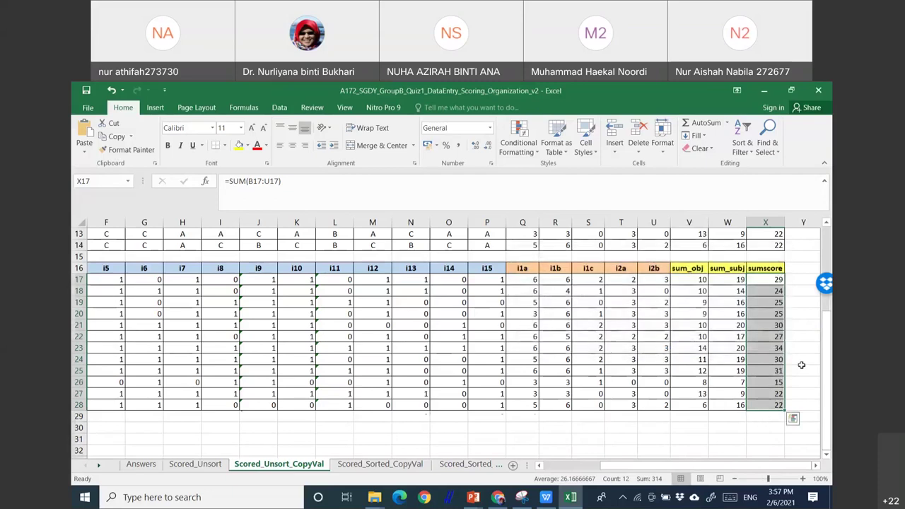
- Compare the sumscore order in the Scored_Unsort_CopyVal tables with the order in the Scored_Sorted_CopyVal tables
scroll(802, 365, up, 4)
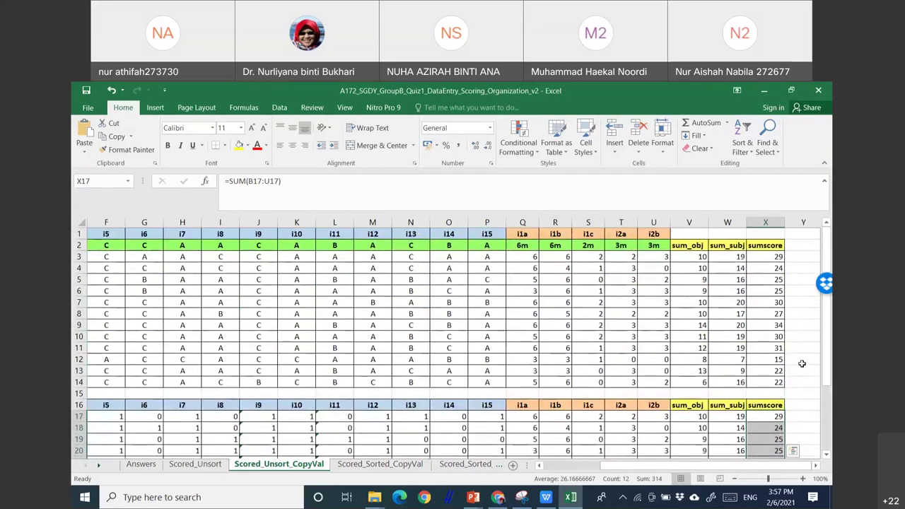
scroll(802, 364, down, 3)
scroll(694, 384, down, 2)
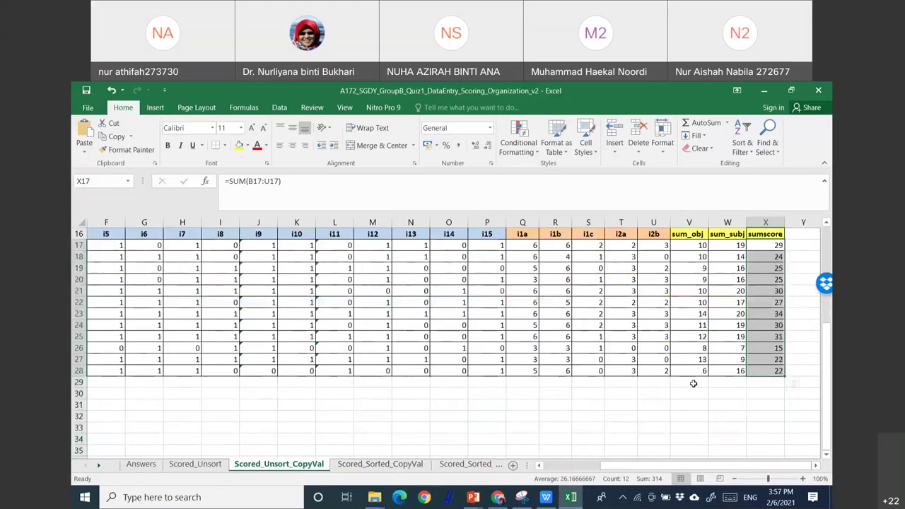
click(707, 418)
click(380, 464)
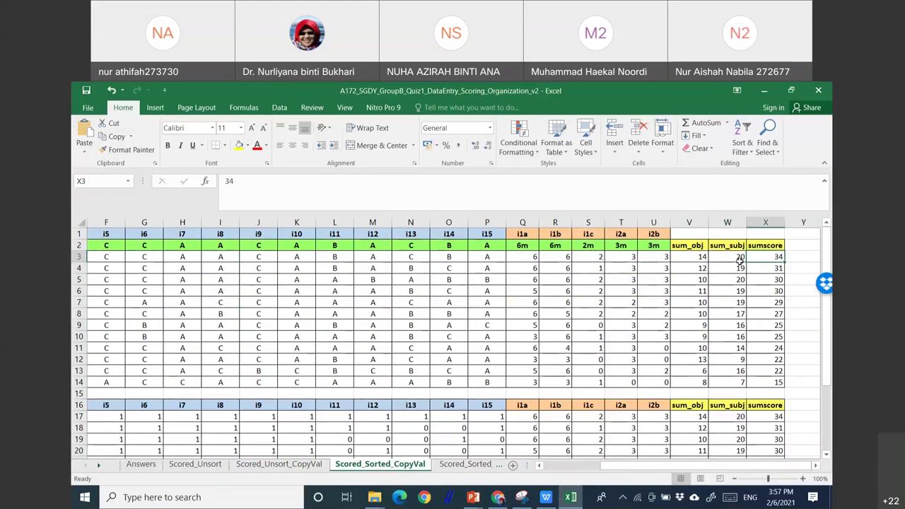
scroll(740, 260, down, 3)
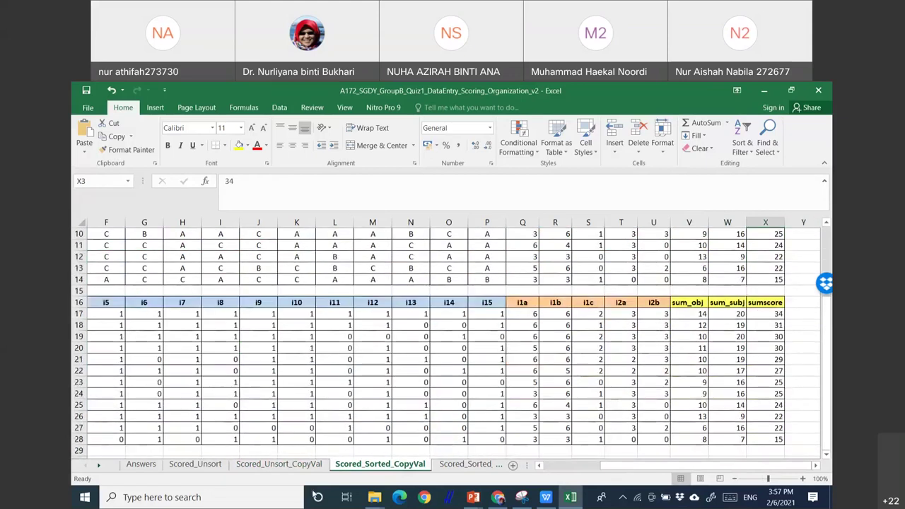
- Sort the scored table on Scored_Unsort_CopyVal by sumscore from largest to smallest, starting from X17
click(312, 465)
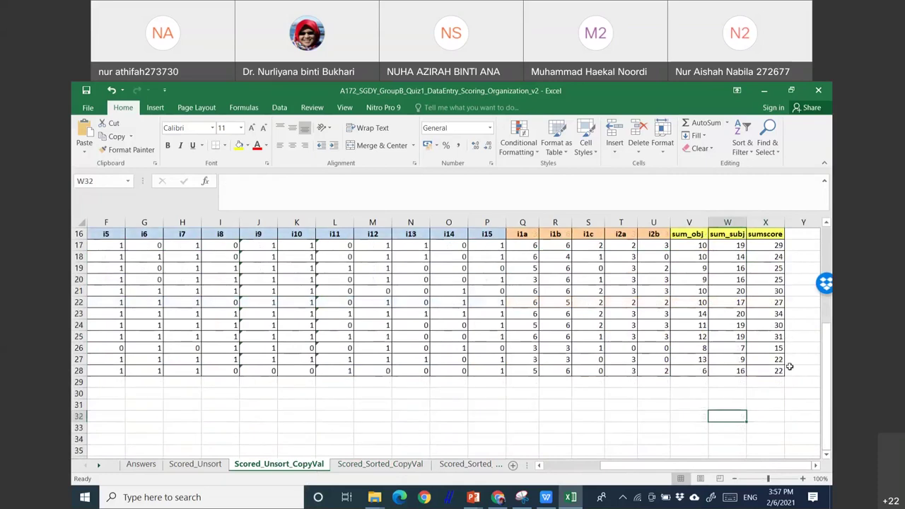
scroll(758, 336, up, 3)
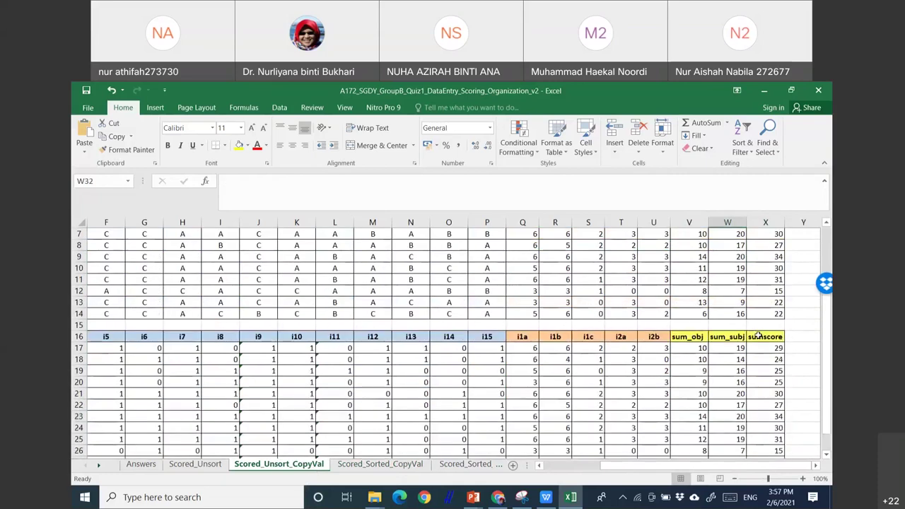
scroll(757, 337, down, 1)
click(775, 314)
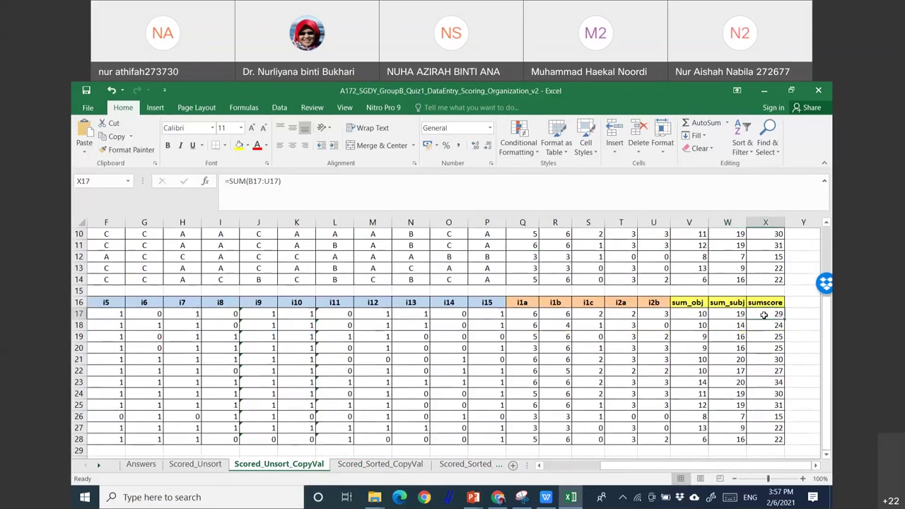
right_click(764, 315)
mouse_move(681, 404)
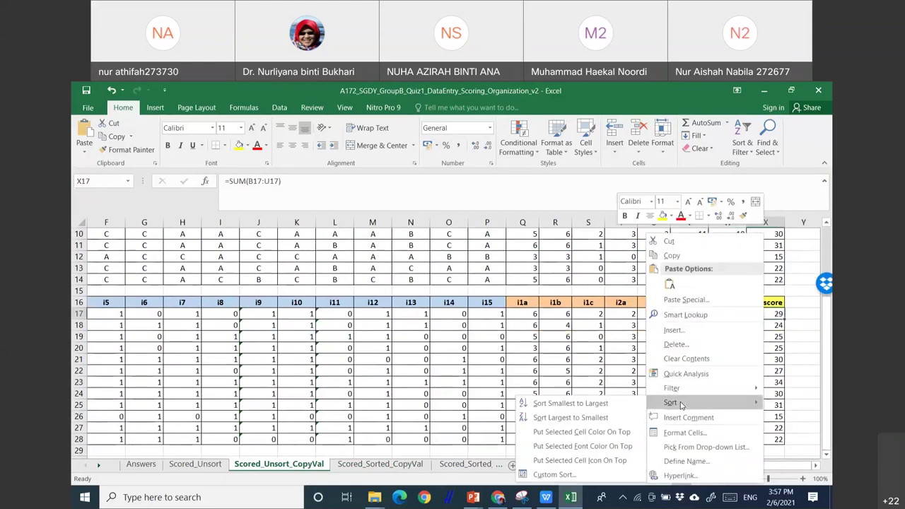
click(600, 417)
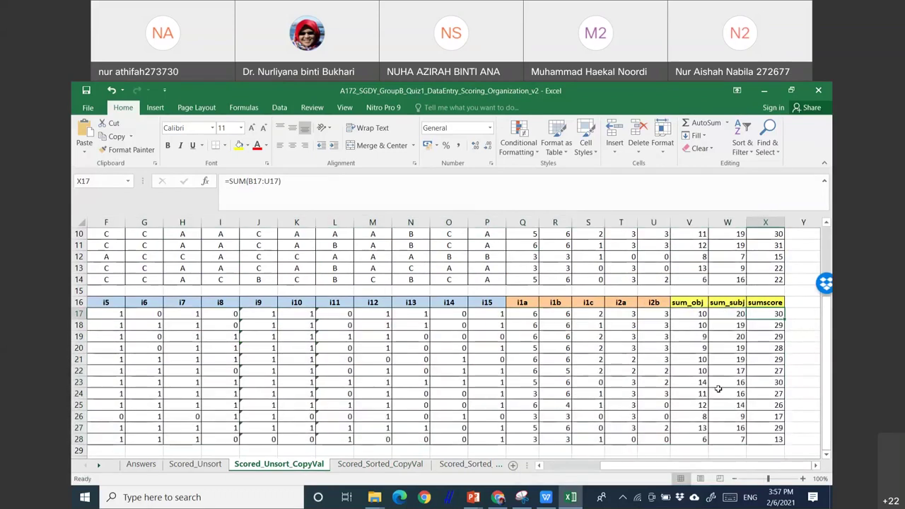
- Check the order of the student column in the scored table, and undo the sumscore sort
drag(641, 465, 139, 395)
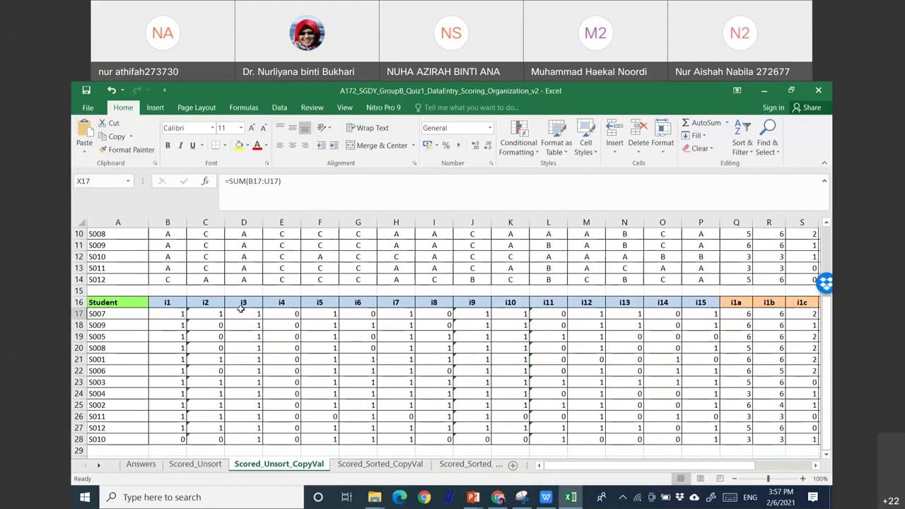
click(111, 91)
- Examine the subjective marks and sum_subj values of the sorted students on the Scored_Sorted_CopyVal sheet
click(384, 473)
click(655, 324)
click(544, 338)
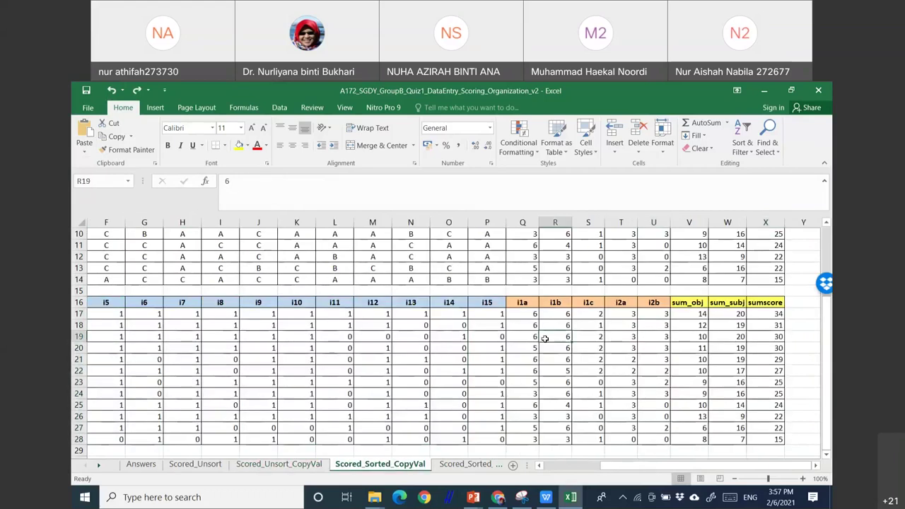
click(740, 339)
click(735, 323)
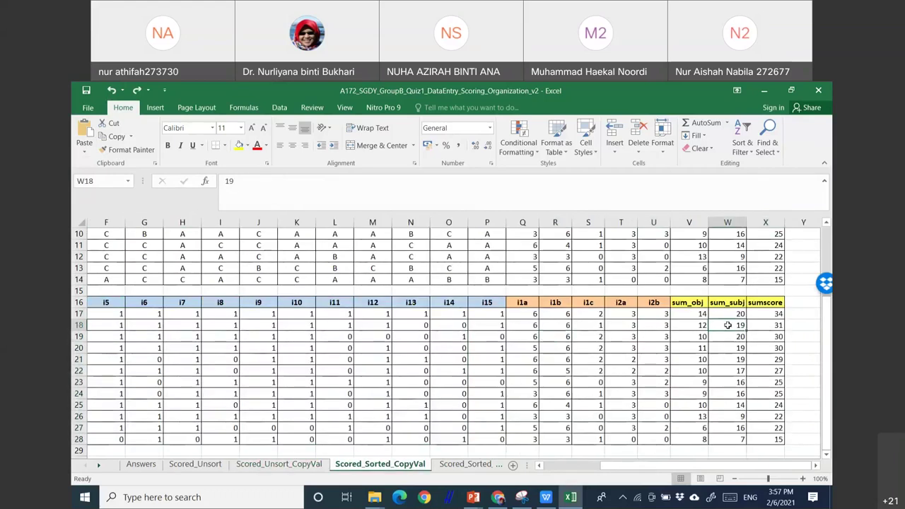
scroll(729, 353, up, 3)
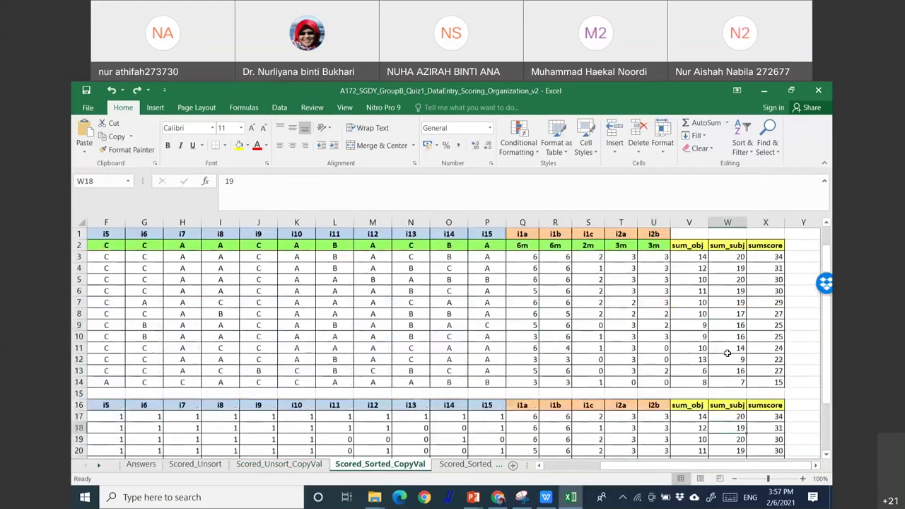
- Compare the student order with the sumscore values on the Scored_Sorted_CopyVal sheet, starting from X3
click(764, 257)
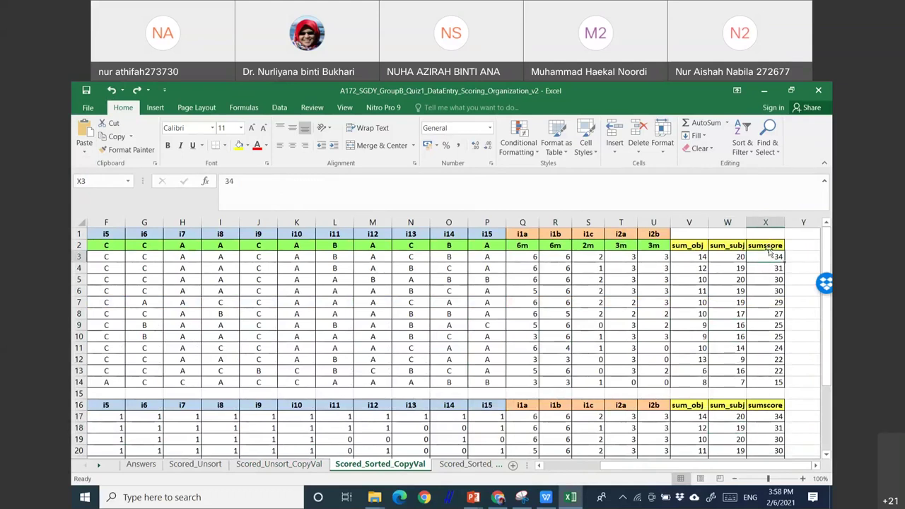
drag(707, 465, 315, 387)
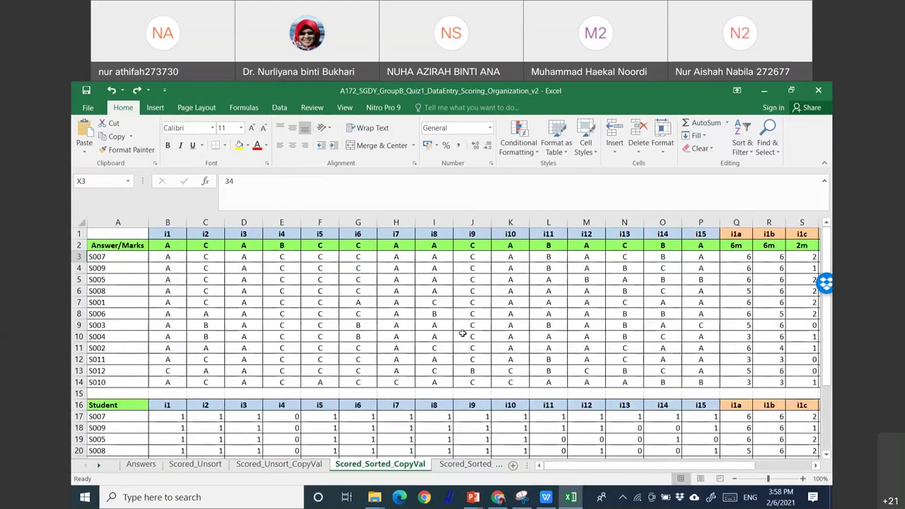
drag(686, 464, 741, 348)
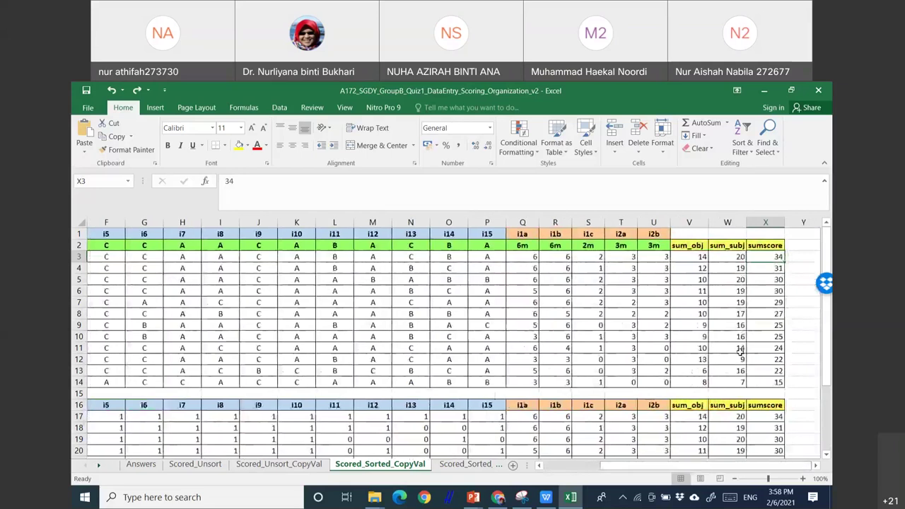
scroll(741, 348, down, 2)
scroll(741, 348, up, 2)
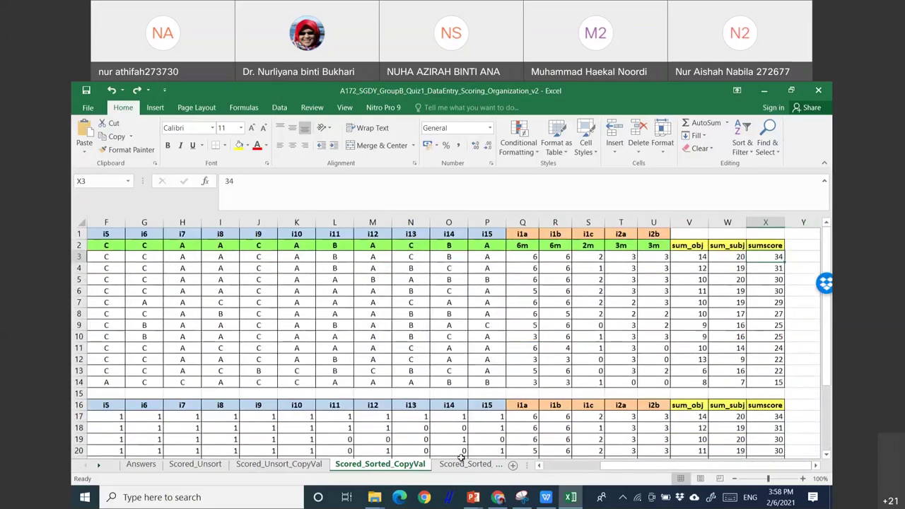
- Compare the Scored_Sorted_CopyVal sheet with the color-coded Scored_Sorted_CopyVal_Play sheet, and examine the row of student S006 across to sumscore
click(462, 466)
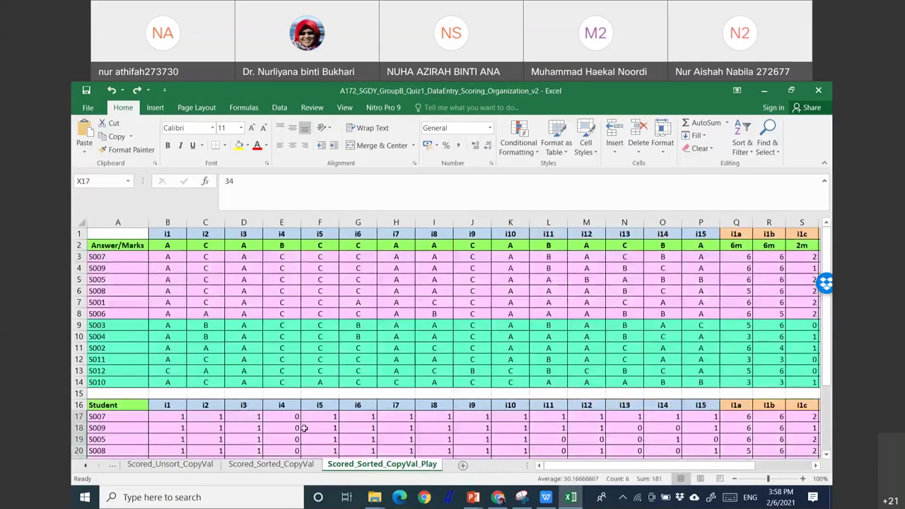
click(287, 465)
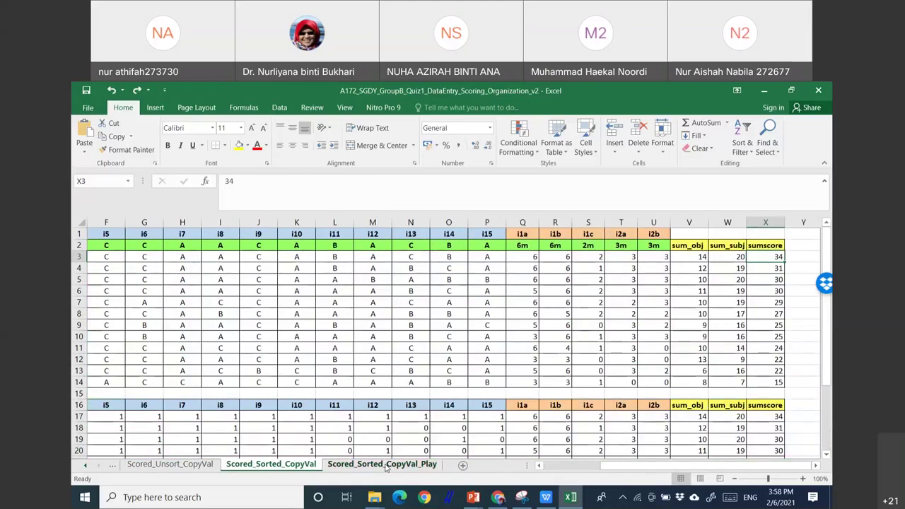
click(386, 467)
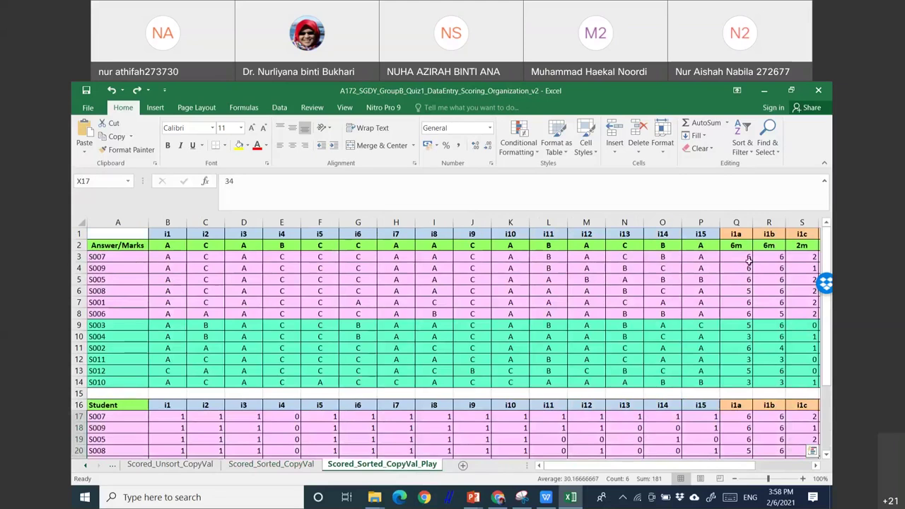
click(79, 314)
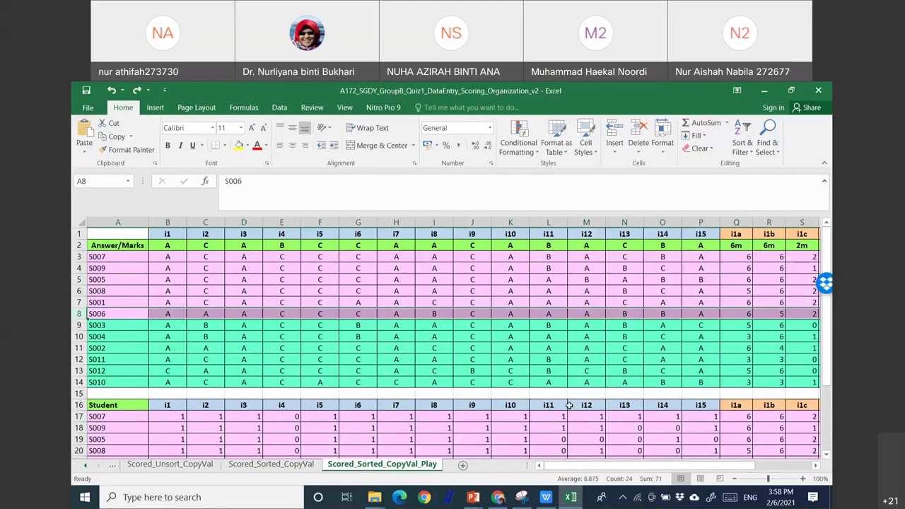
drag(585, 465, 640, 466)
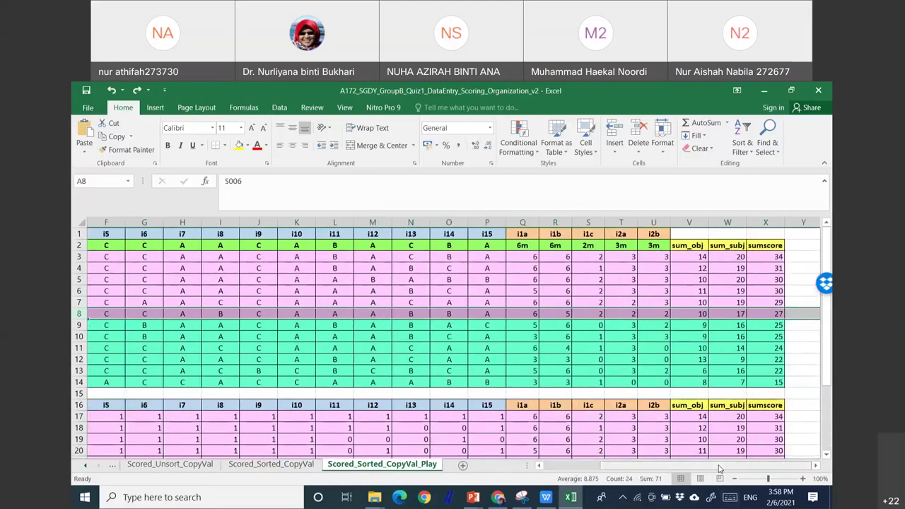
drag(720, 468, 663, 469)
- Examine the pink group's students S007 to S006 and compare the sumscores in X8, X9 and X10 around the group boundary
drag(124, 256, 125, 313)
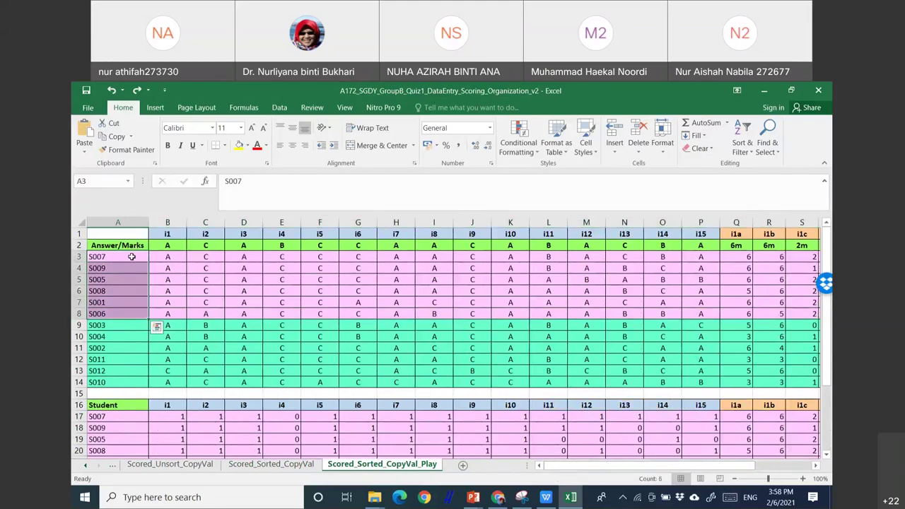
click(131, 257)
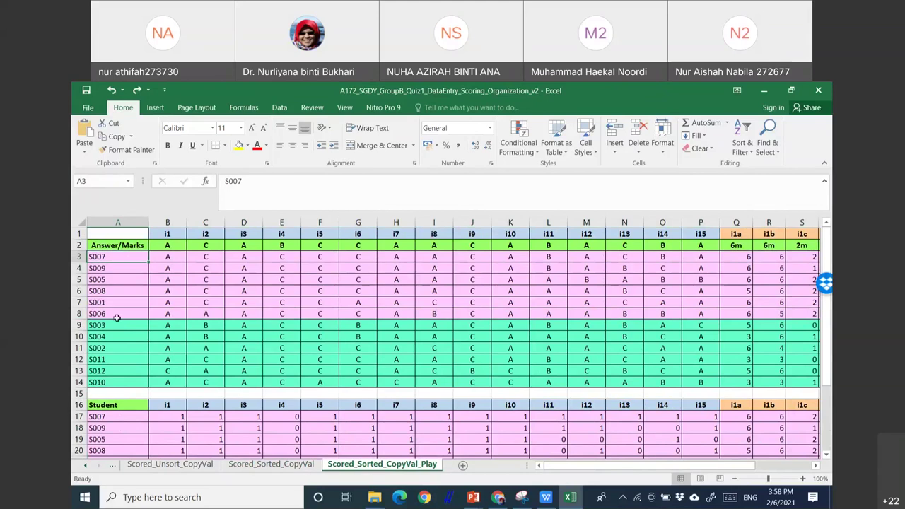
drag(600, 464, 657, 464)
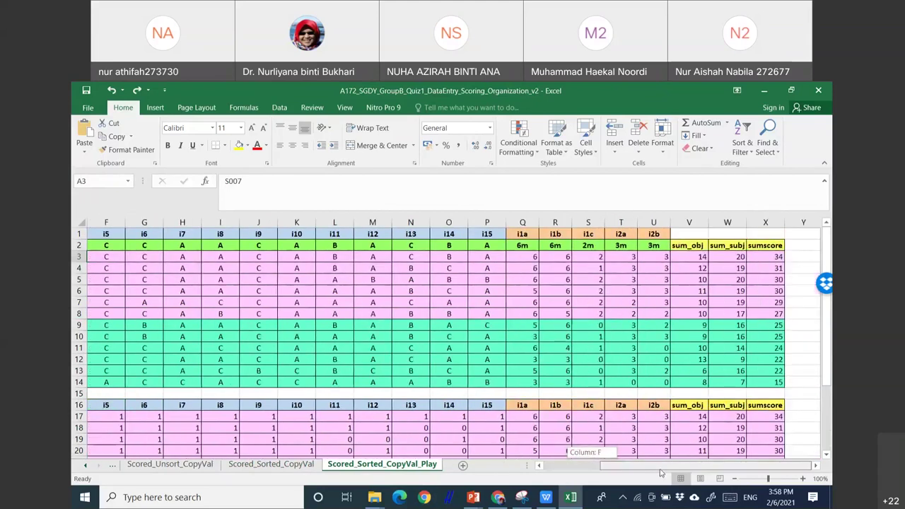
click(774, 314)
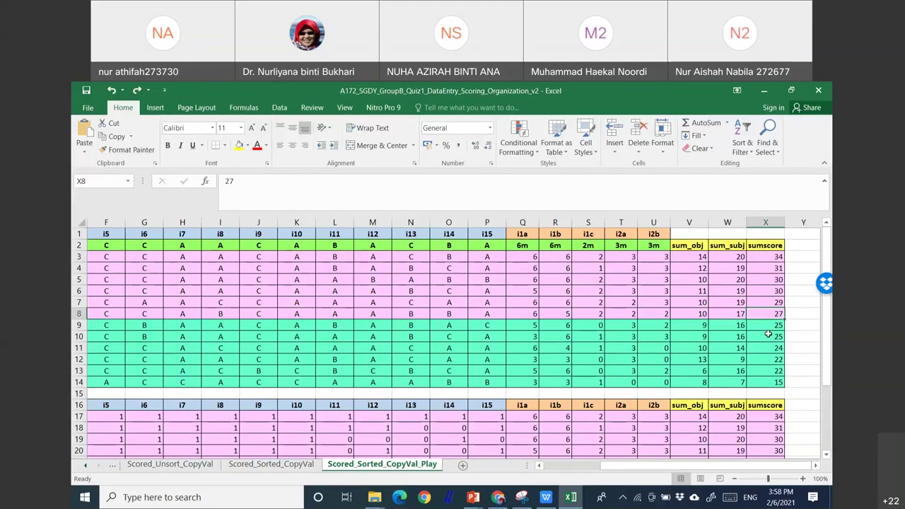
click(769, 325)
click(768, 338)
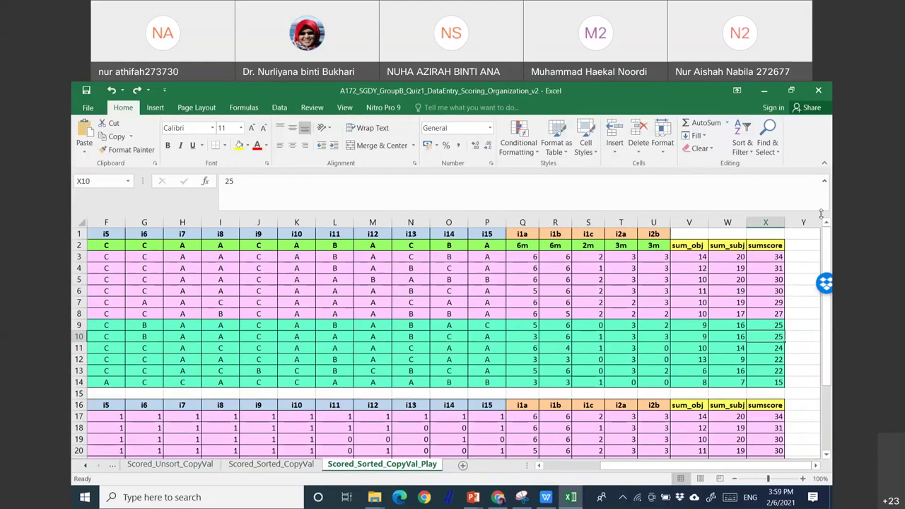
- Open the workbook A172_SGDY_GroupB_Quiz1_ItemAnalyses_v2 from the Data4ItemAnalyses_Excel_SPSS folder and show the start of the objective item table
click(764, 88)
click(364, 226)
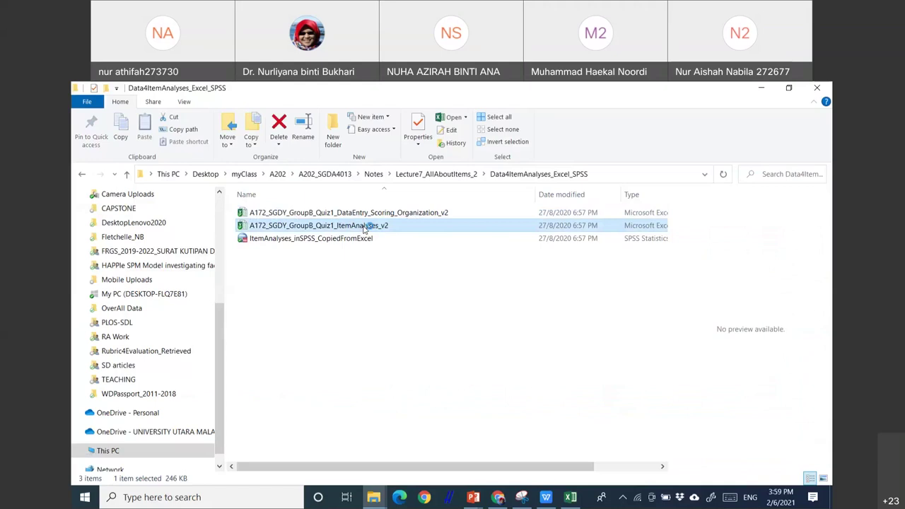
double_click(364, 227)
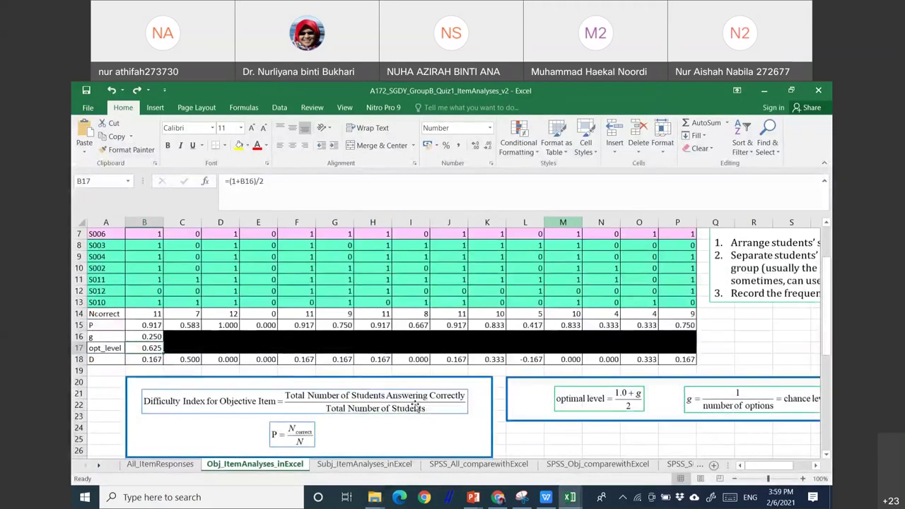
scroll(424, 325, up, 2)
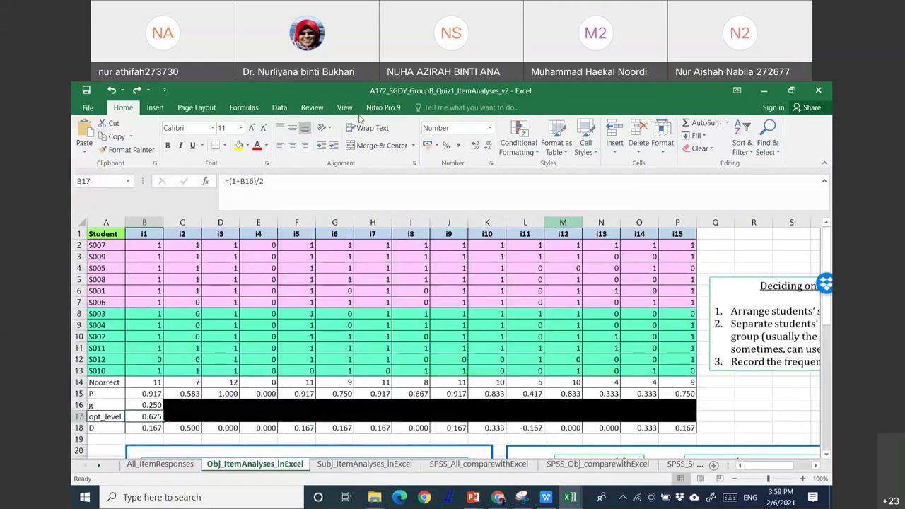
- Check the workbook files in the Data4ItemAnalyses_Excel_SPSS folder, and return to the ItemAnalyses_v2 workbook
click(375, 498)
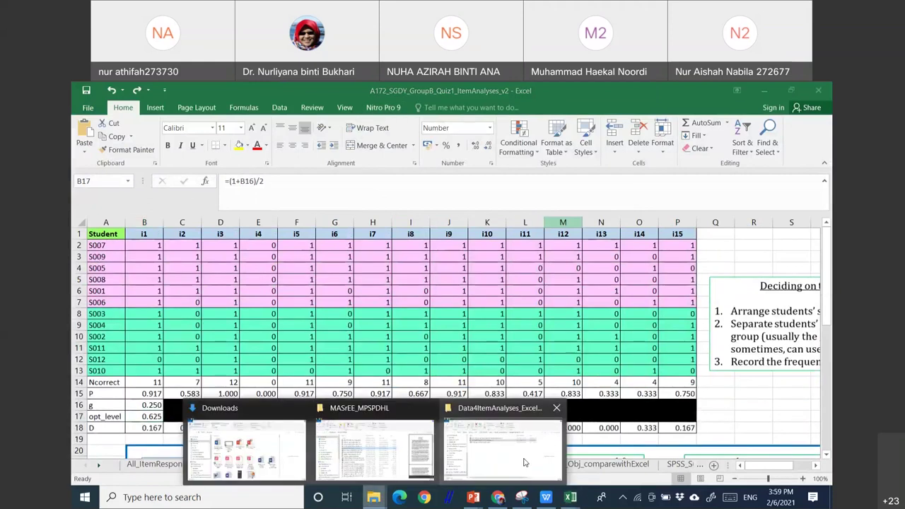
click(524, 453)
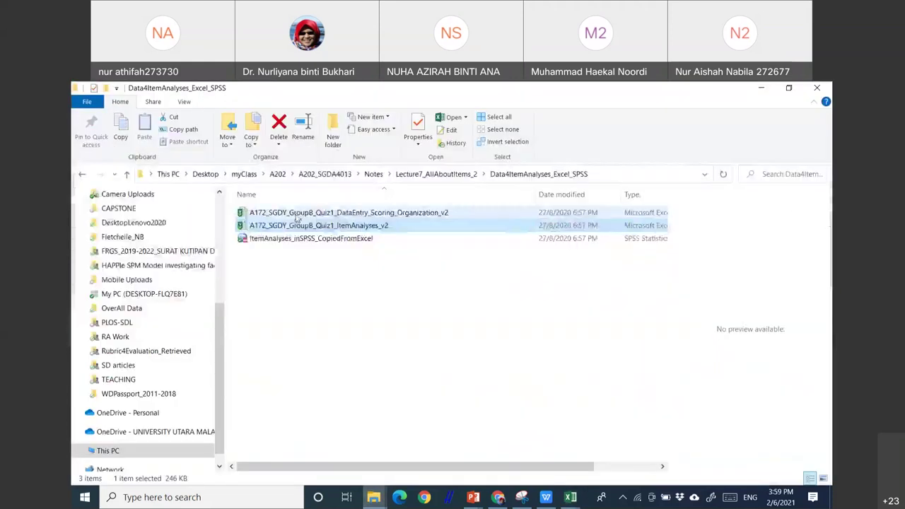
ctrl+click(370, 226)
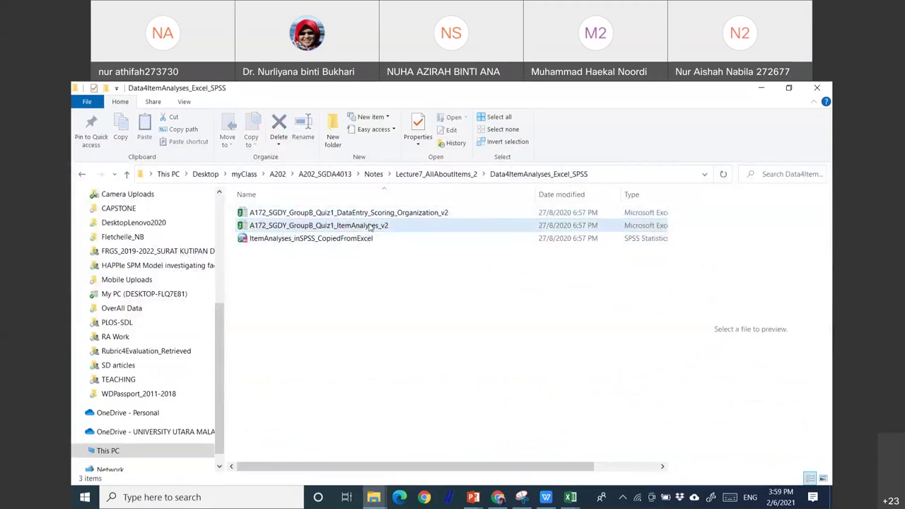
click(770, 87)
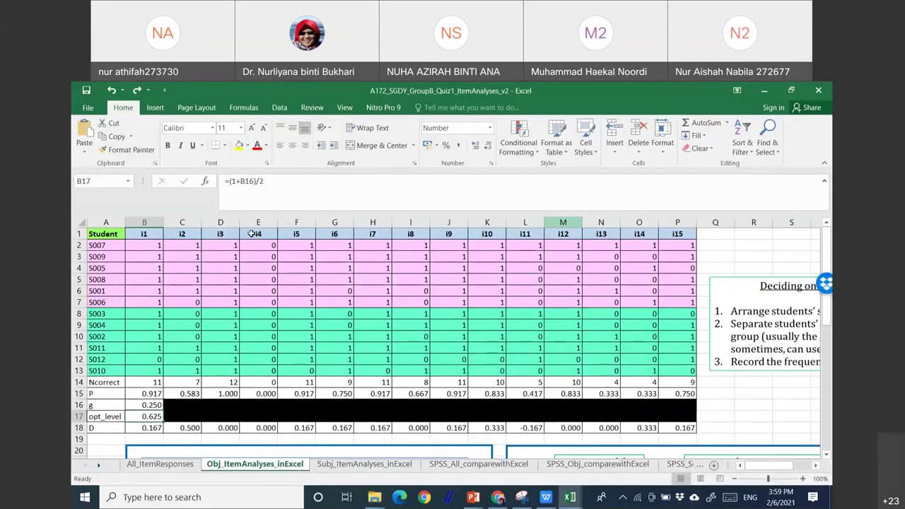
- Read the difficulty index, optimal level and discrimination index formulas below the table on Obj_ItemAnalyses_inExcel
scroll(618, 386, down, 3)
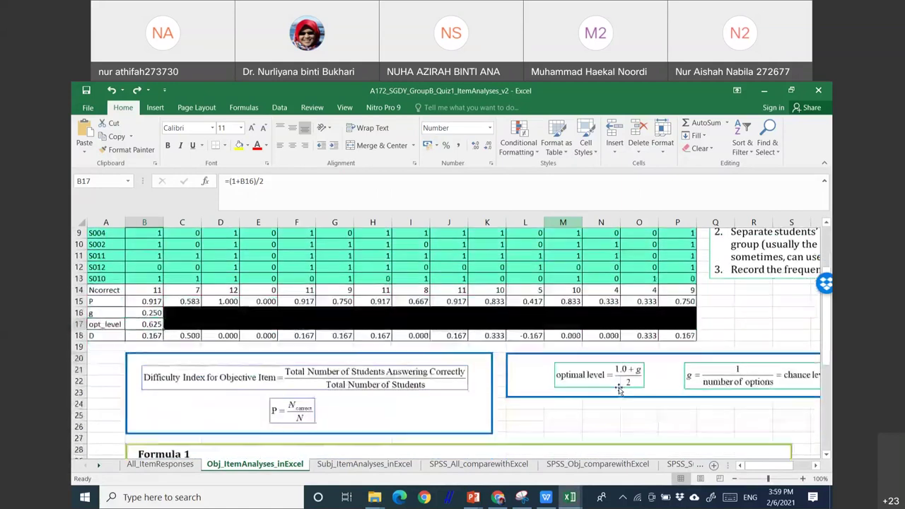
click(346, 399)
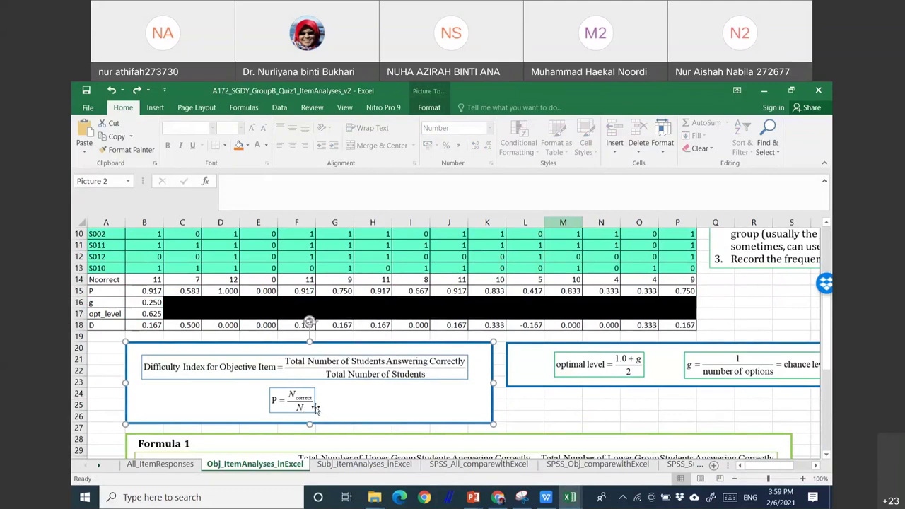
scroll(311, 410, down, 2)
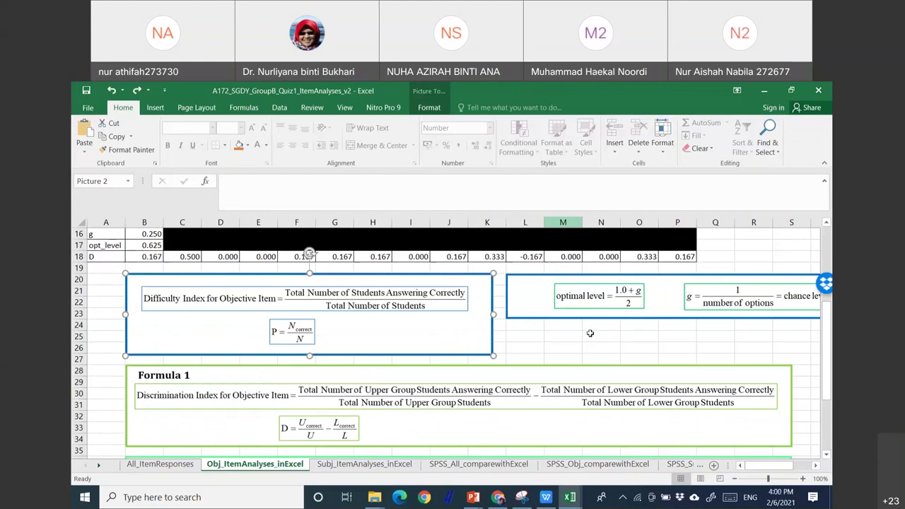
scroll(575, 338, down, 1)
scroll(233, 357, down, 3)
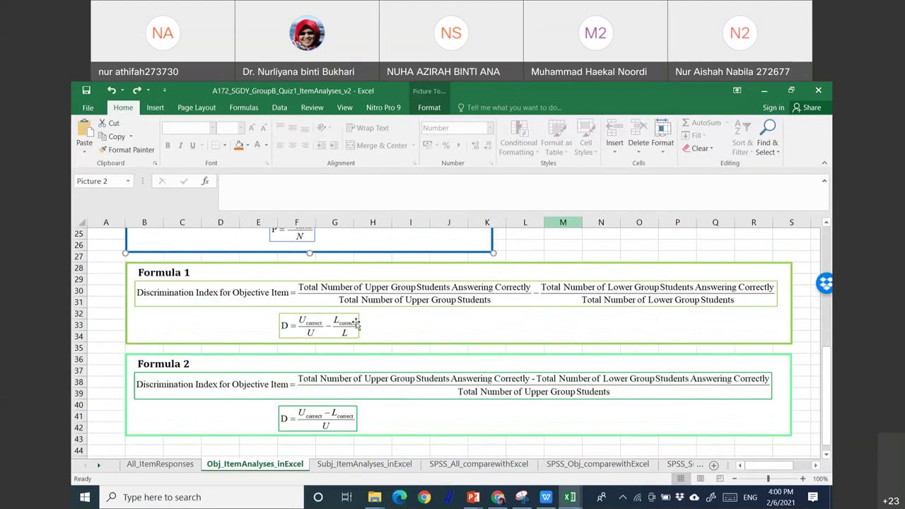
scroll(424, 356, down, 1)
- Read the note on deciding the upper and lower groups beside the item table, and compare it with the i15 scores of both groups
scroll(424, 356, up, 7)
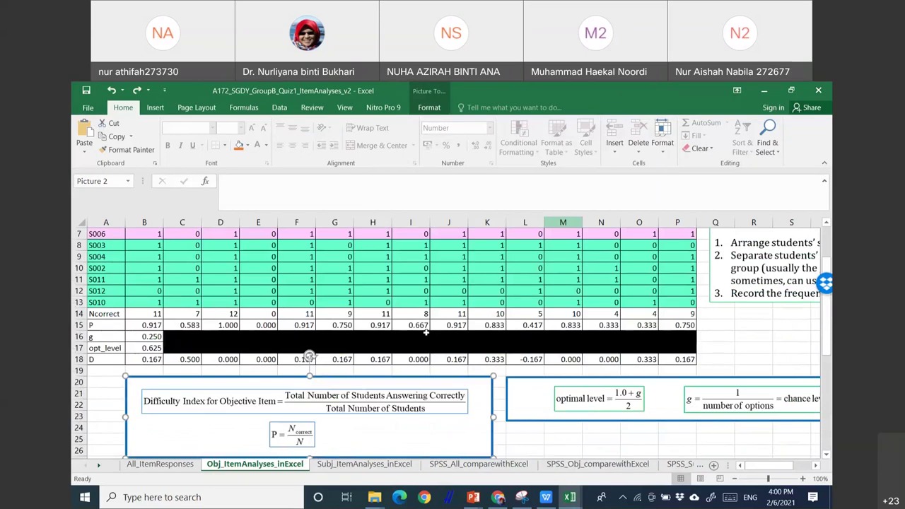
scroll(710, 369, up, 2)
click(800, 315)
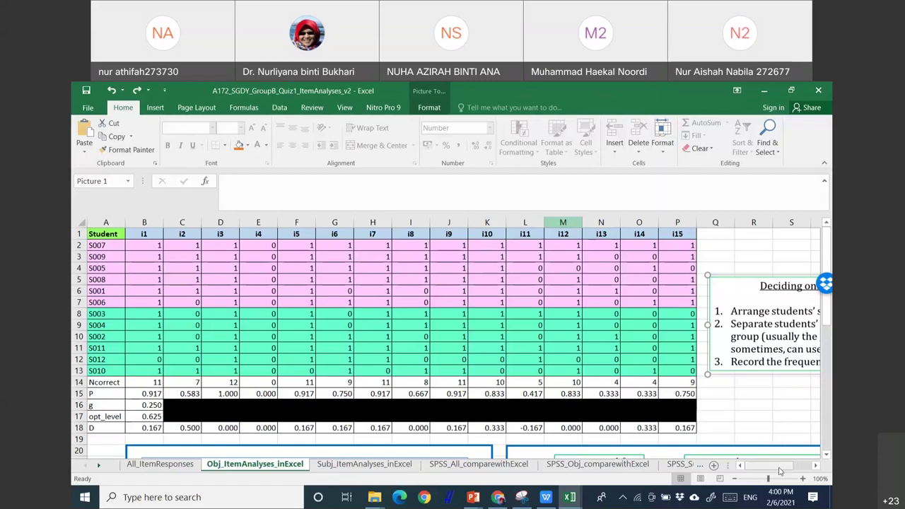
drag(770, 466, 776, 465)
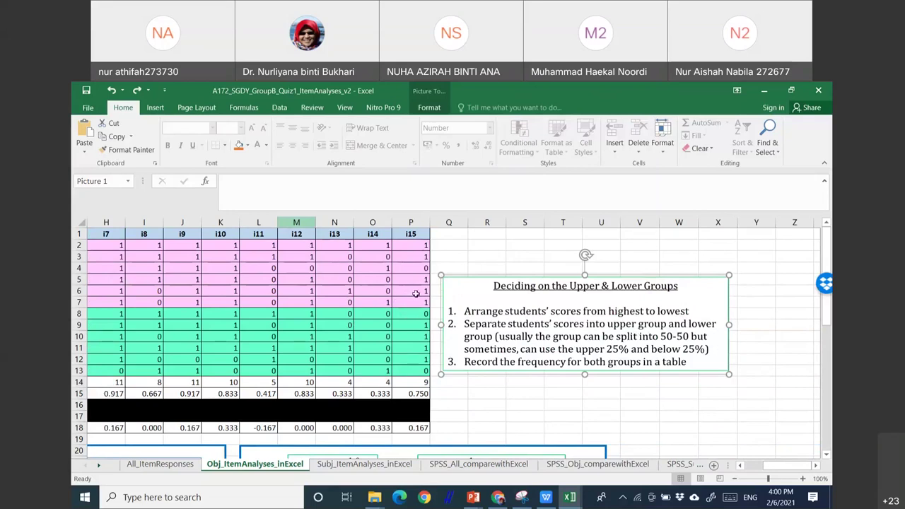
click(410, 338)
click(411, 279)
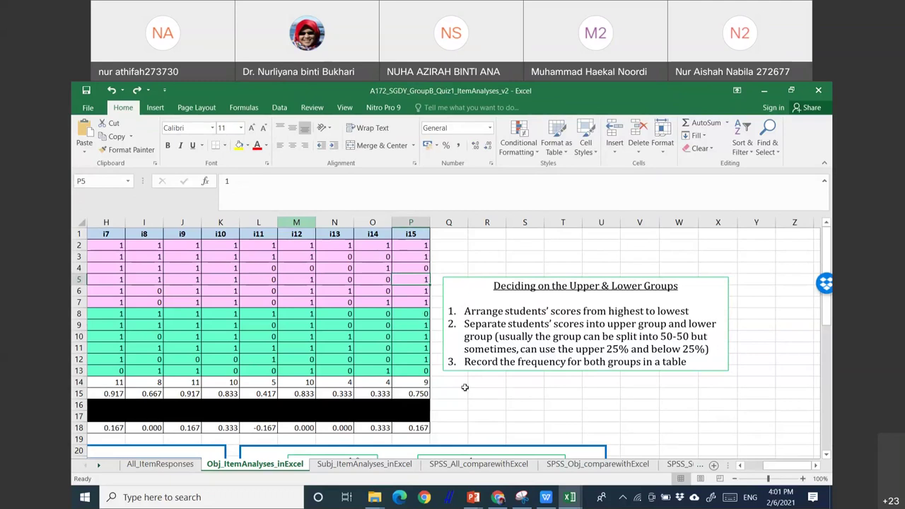
click(515, 391)
scroll(592, 406, down, 1)
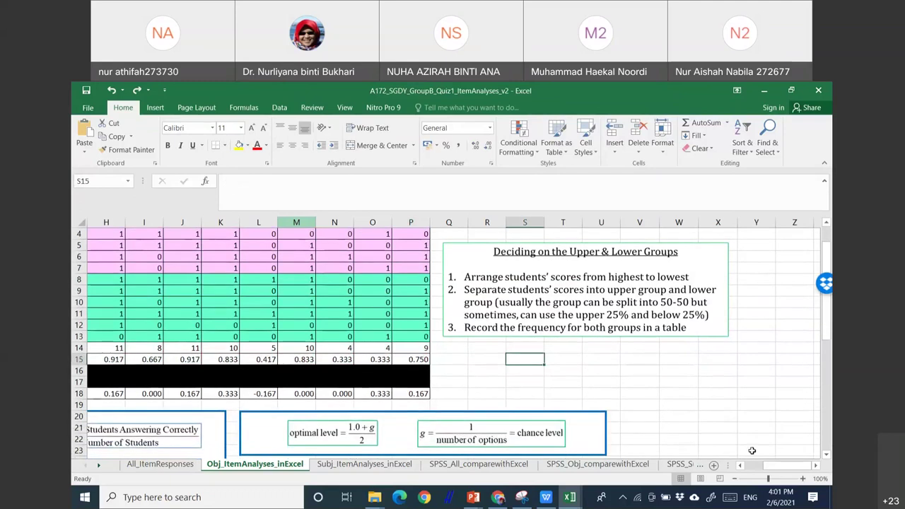
- Inspect the Ncorrect formula for item i1 in B14 and the range it sums, leaving the formula unchanged
click(741, 467)
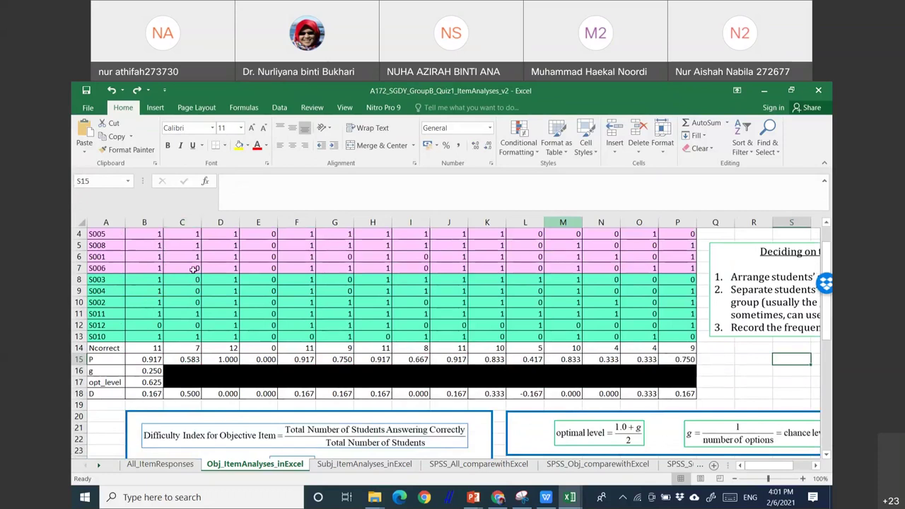
scroll(94, 319, up, 1)
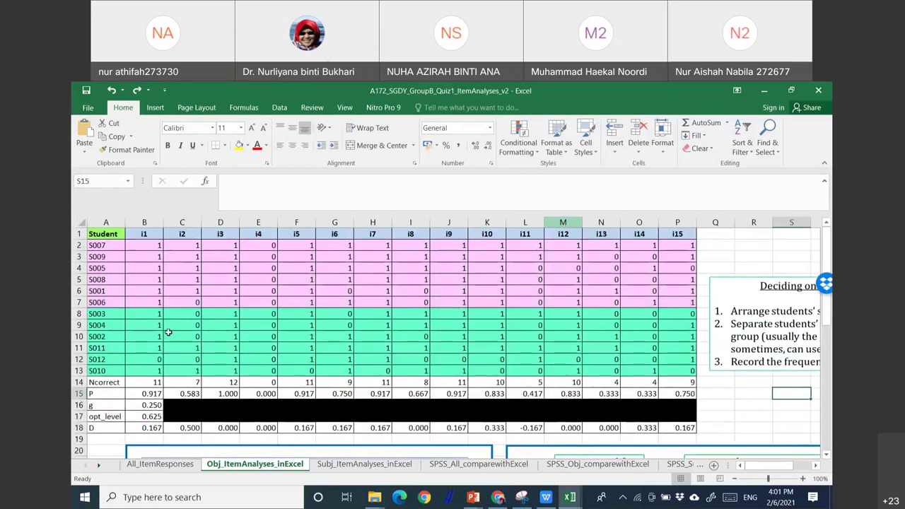
scroll(169, 332, down, 1)
scroll(170, 333, down, 1)
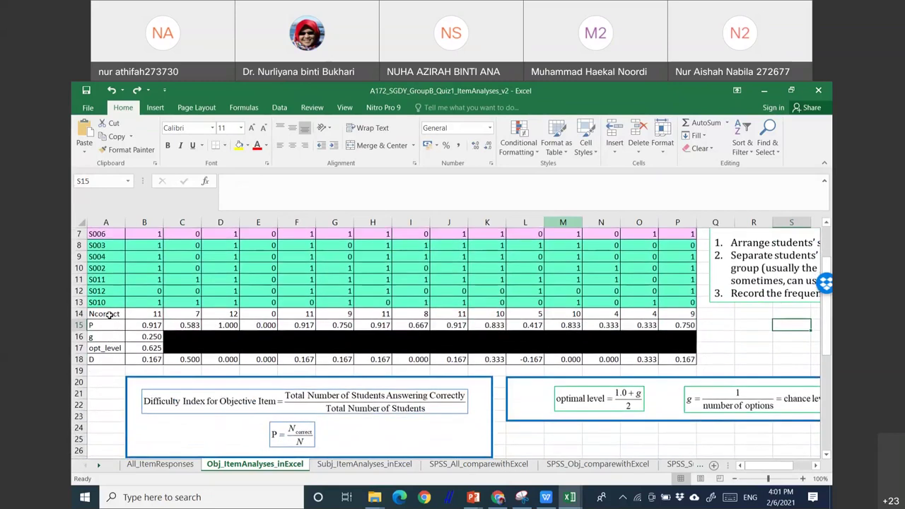
click(106, 313)
click(152, 313)
click(287, 181)
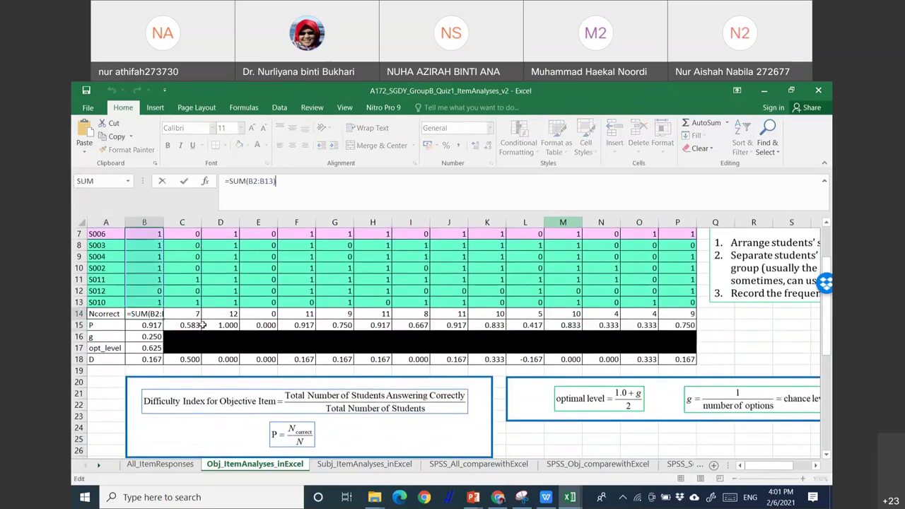
key(Escape)
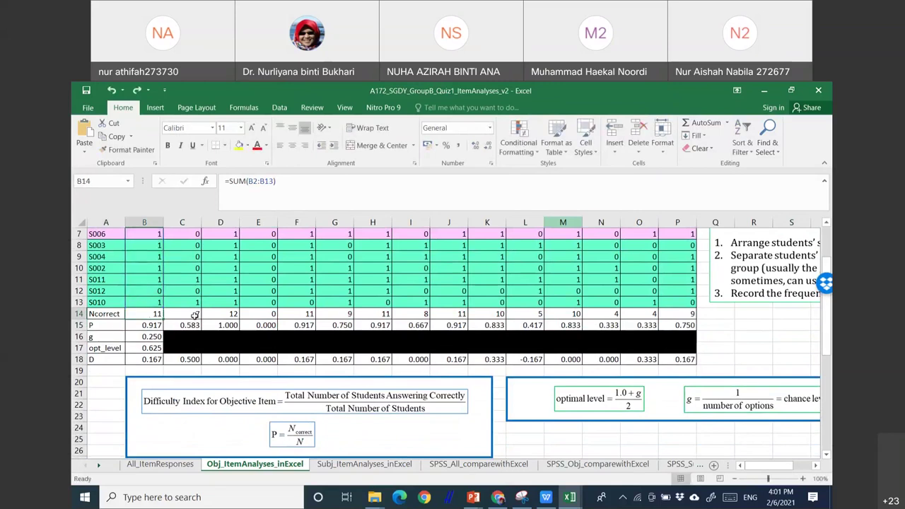
- Inspect the P formula for item i1 in B15 and the Ncorrect cell it refers to
click(153, 326)
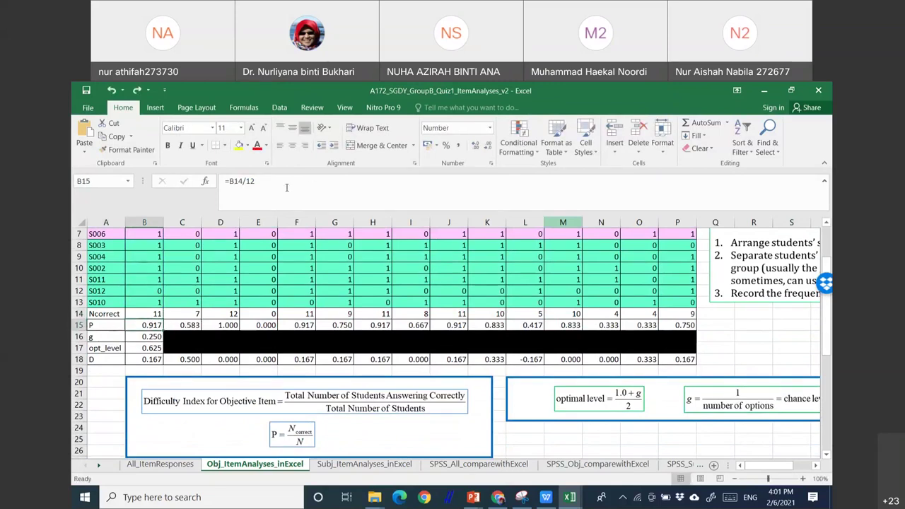
click(290, 183)
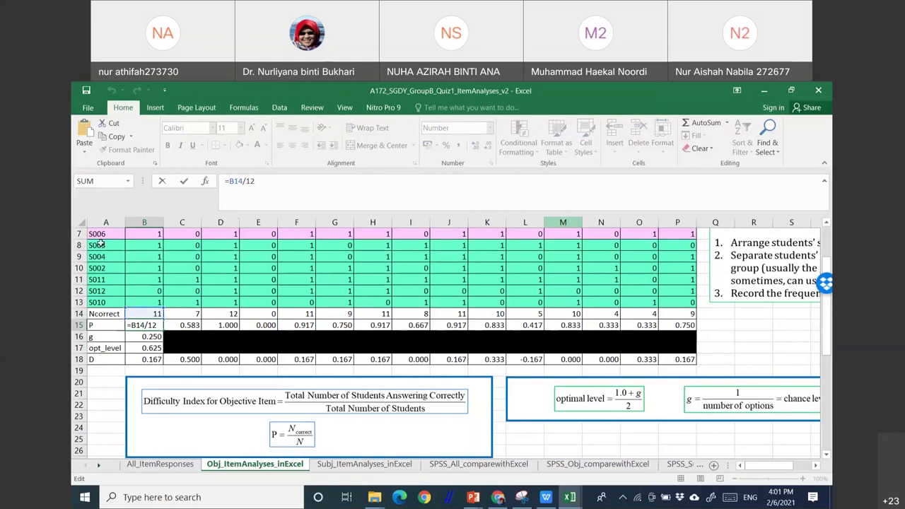
key(Escape)
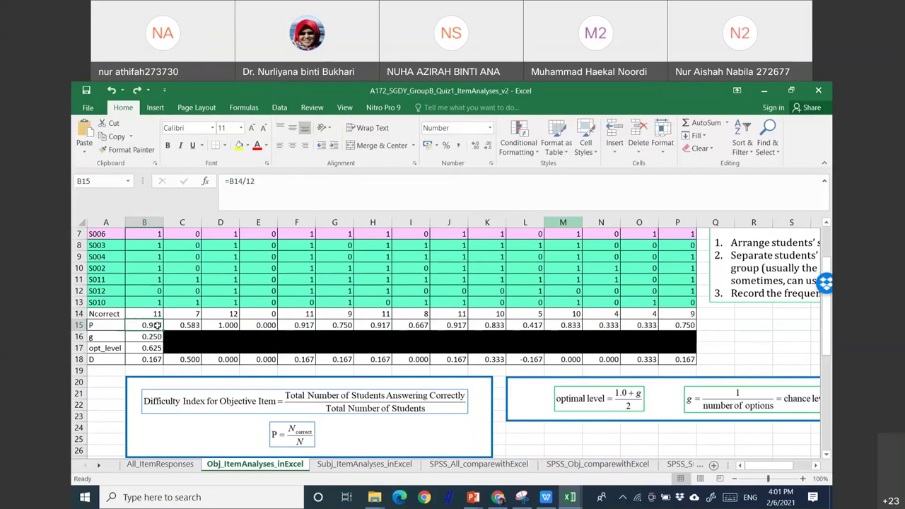
click(106, 326)
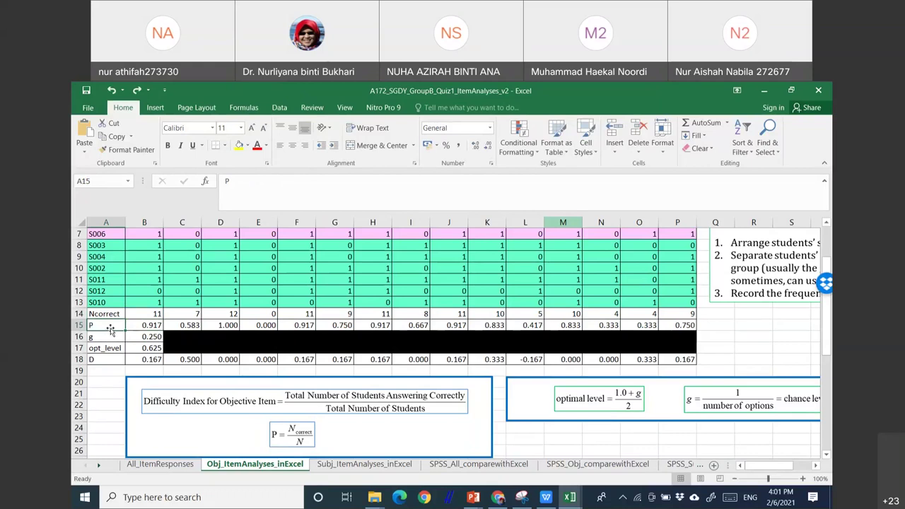
click(148, 327)
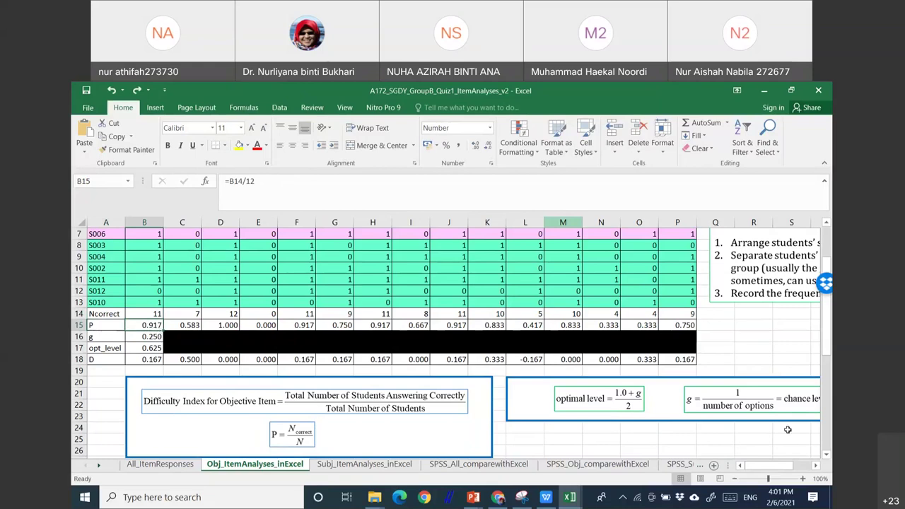
- Enlarge the sheet view to 120% and select row 15 with the P values of all items
click(805, 482)
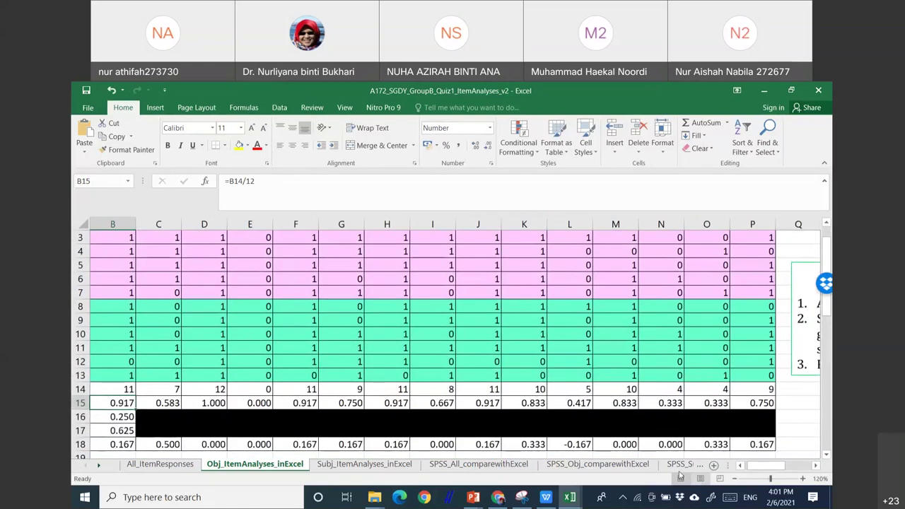
scroll(759, 472, left, 1)
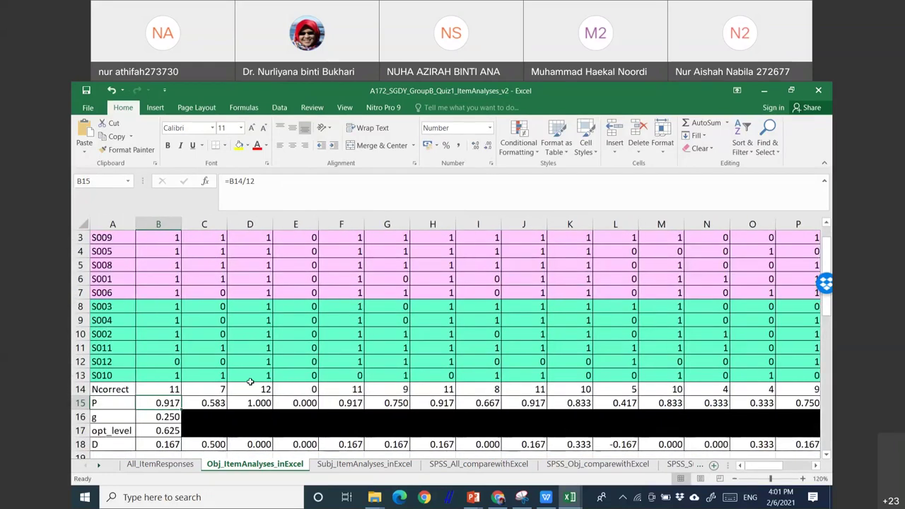
scroll(748, 423, down, 1)
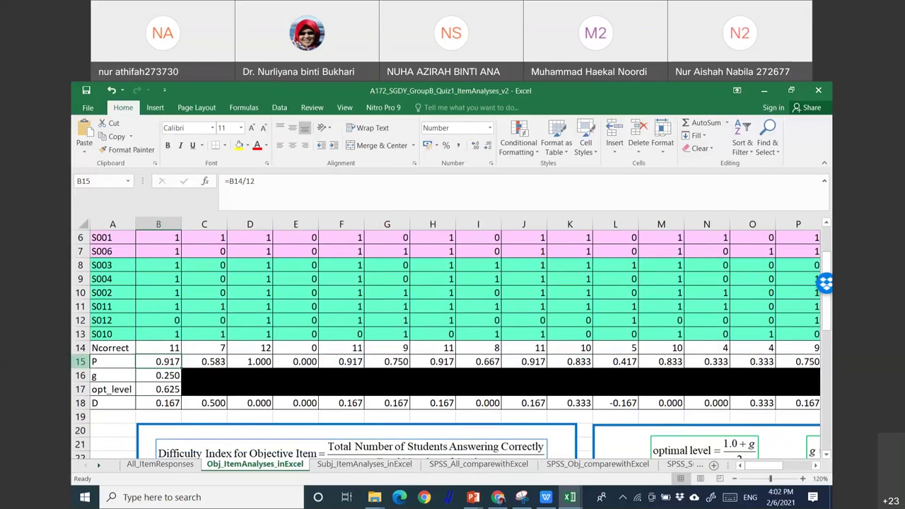
click(80, 361)
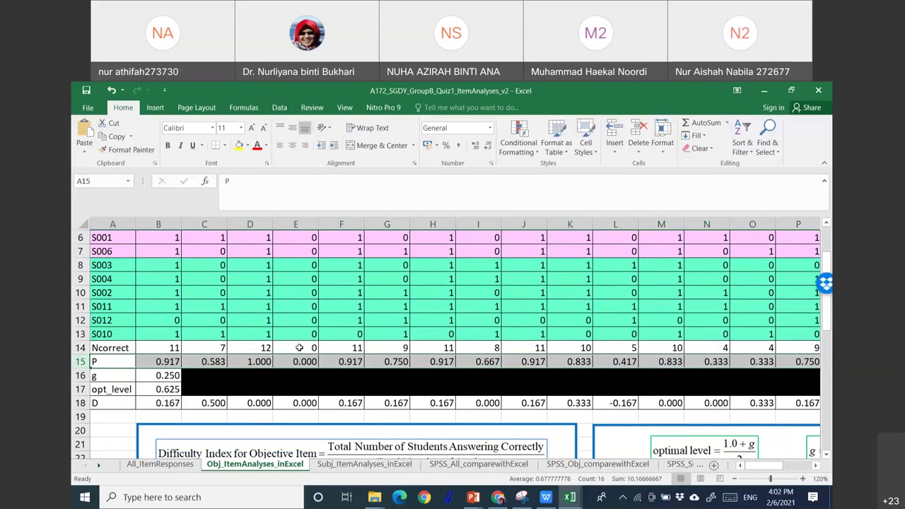
- Inspect the P formulas of items i4 and i3 in E15 and D15 against the student scores above them
scroll(300, 346, up, 2)
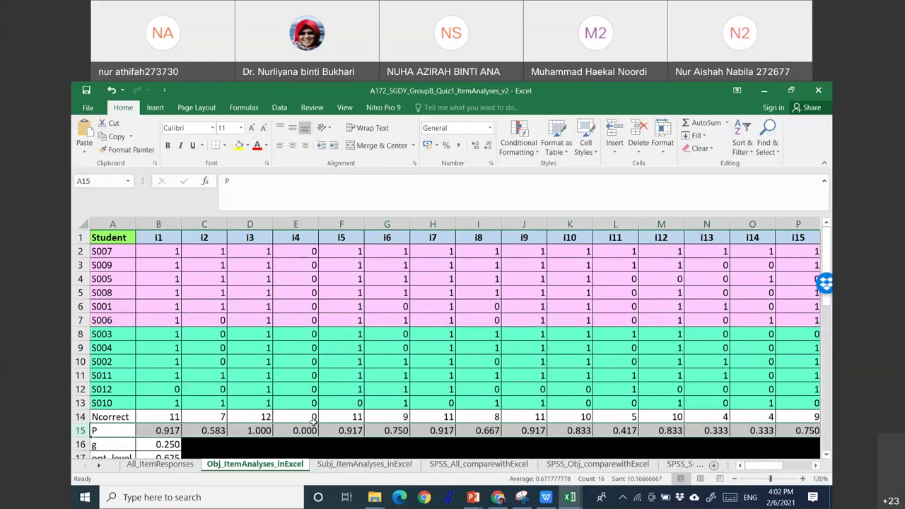
scroll(316, 410, down, 1)
click(304, 393)
double_click(304, 394)
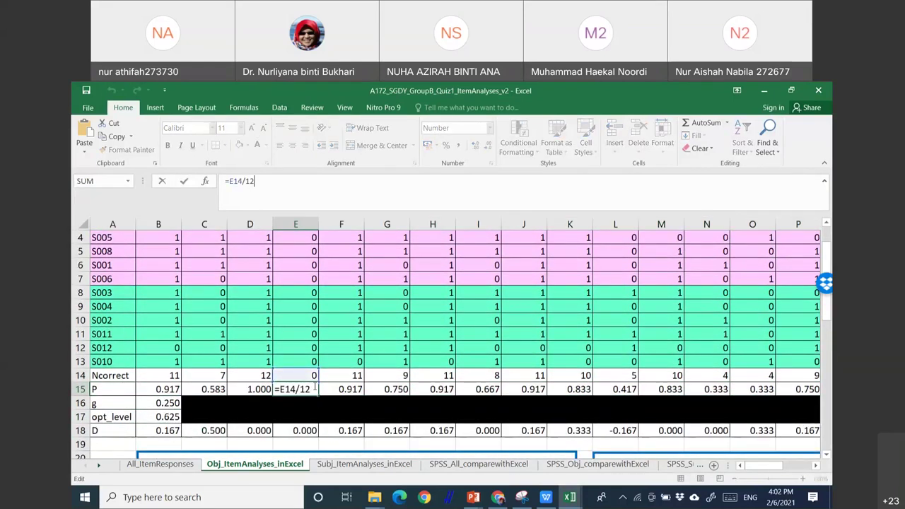
key(Escape)
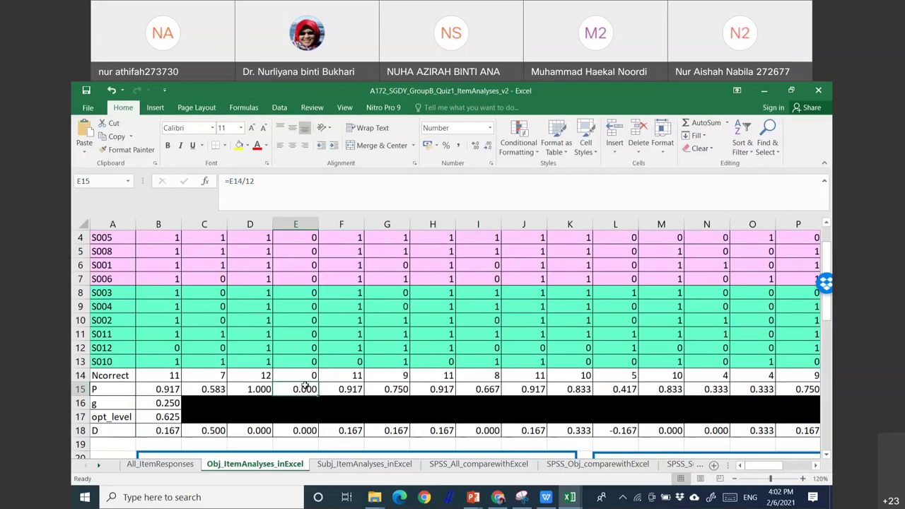
click(246, 389)
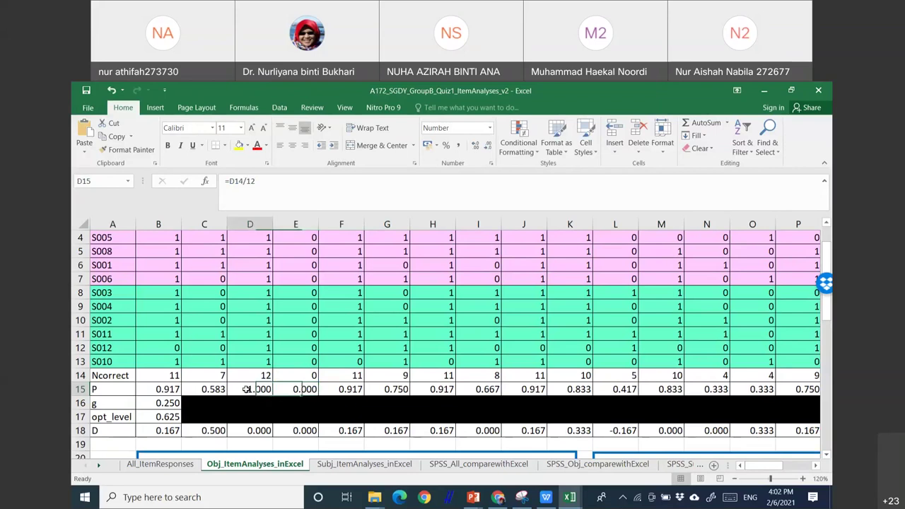
scroll(252, 417, up, 1)
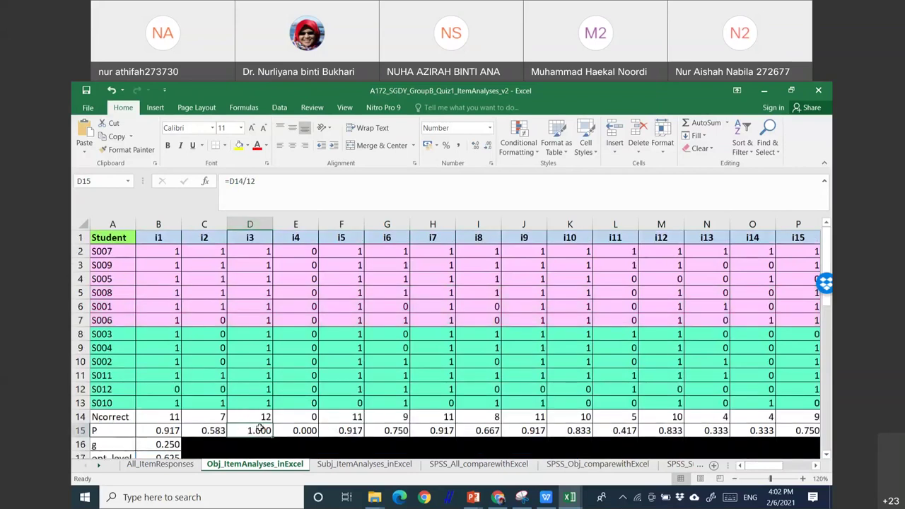
- Read the optimal level and chance level formulas, followed by discrimination index Formula 1 and Formula 2 below the table
scroll(394, 361, down, 3)
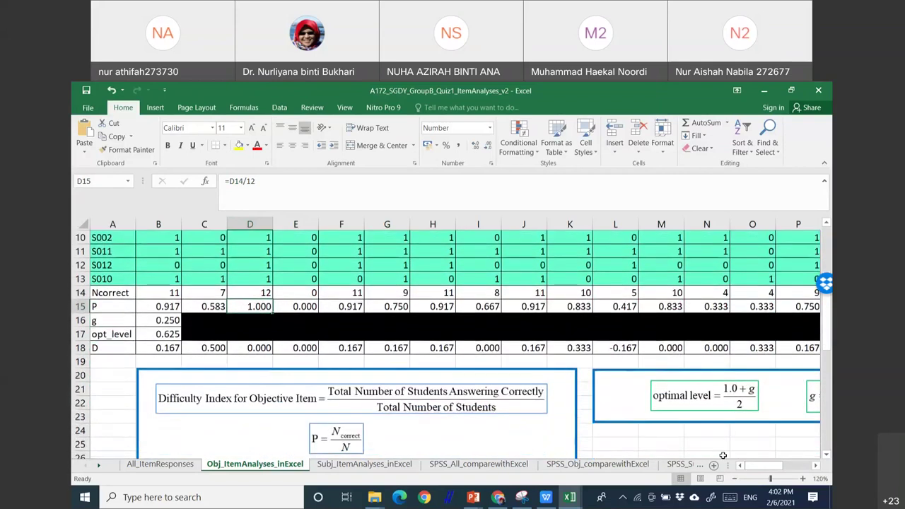
drag(760, 465, 777, 469)
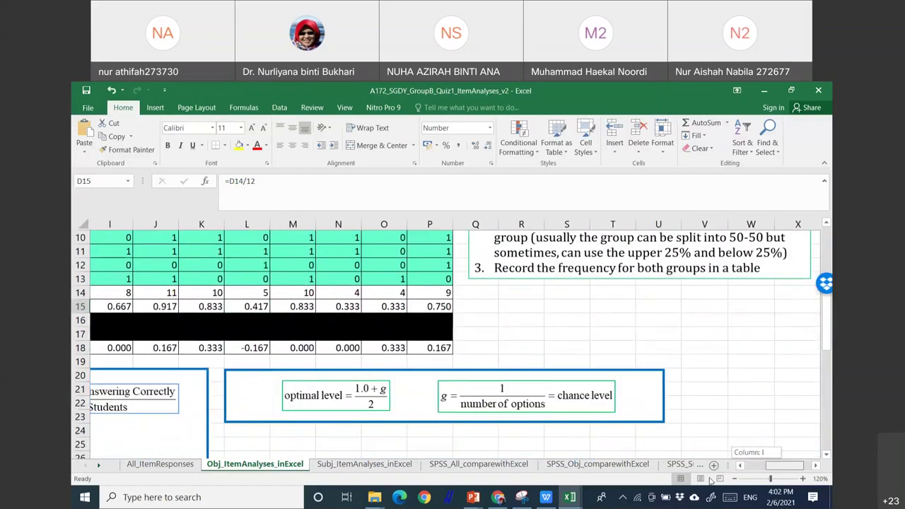
drag(711, 480, 679, 452)
scroll(486, 361, down, 6)
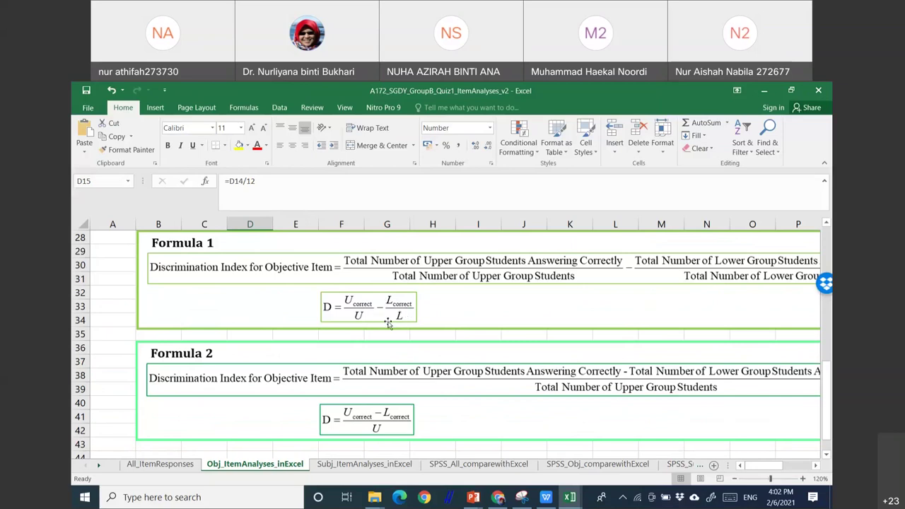
scroll(375, 321, up, 1)
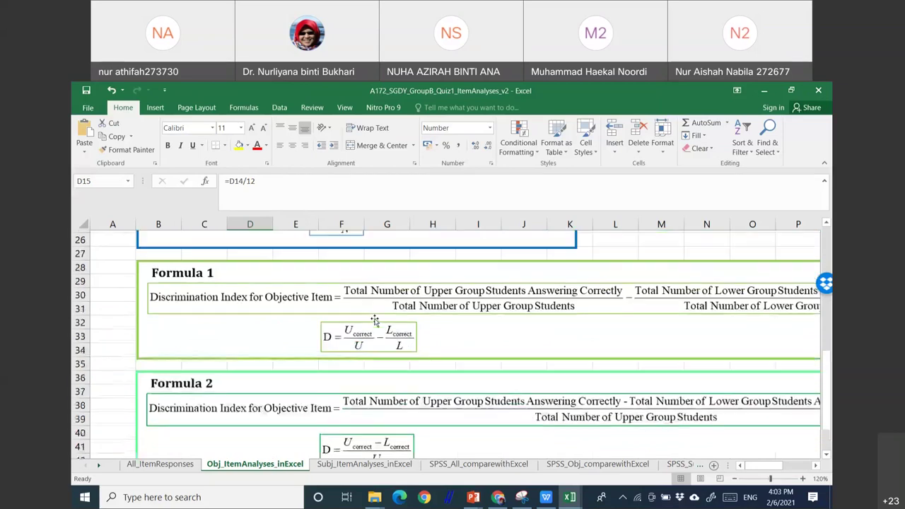
- Inspect the D formula for item i1 in B18 and the upper-group and lower-group score ranges it uses
scroll(375, 321, up, 6)
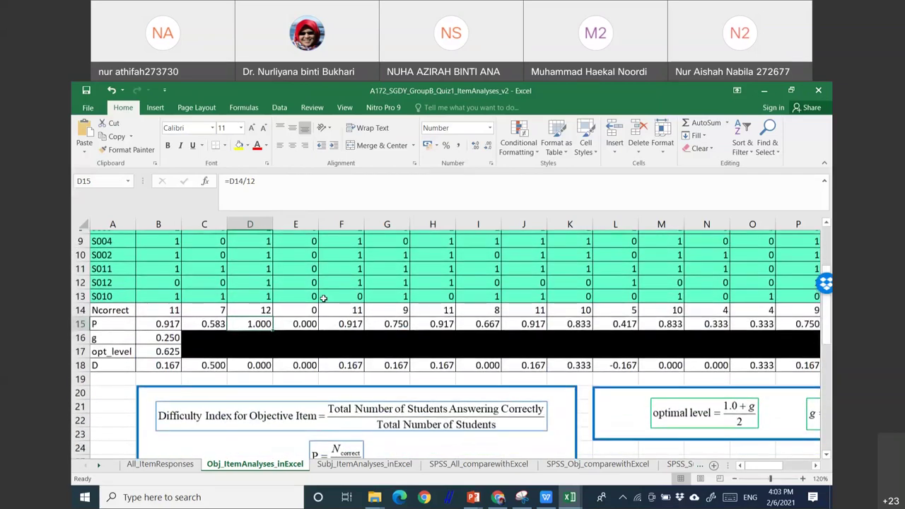
scroll(323, 298, up, 2)
scroll(233, 271, up, 1)
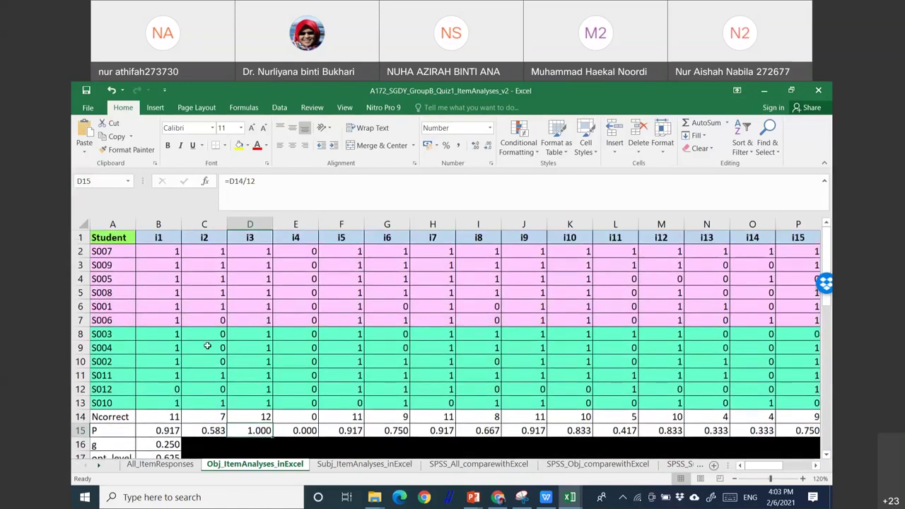
scroll(207, 346, down, 3)
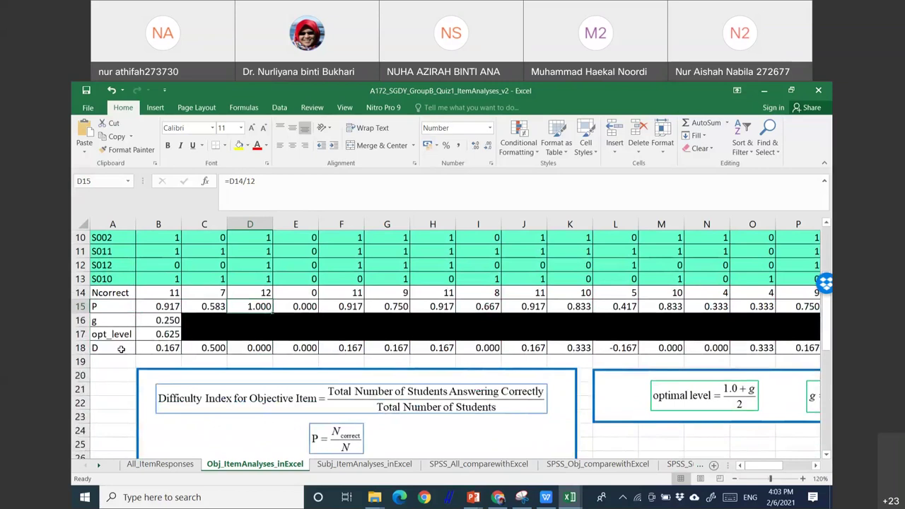
click(161, 348)
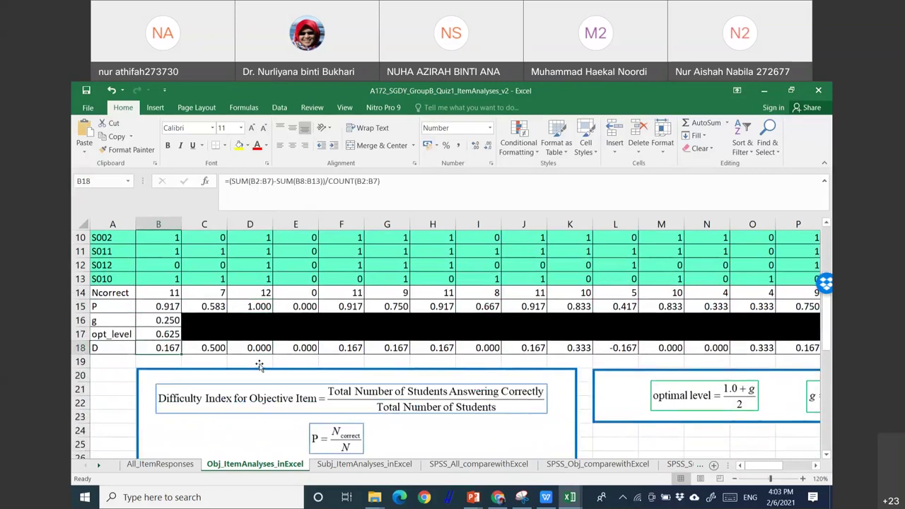
click(418, 181)
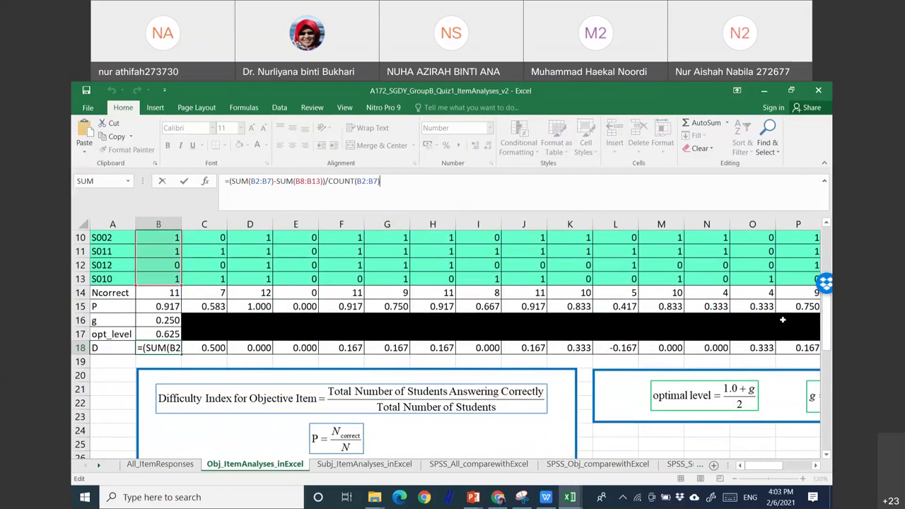
drag(831, 311, 831, 240)
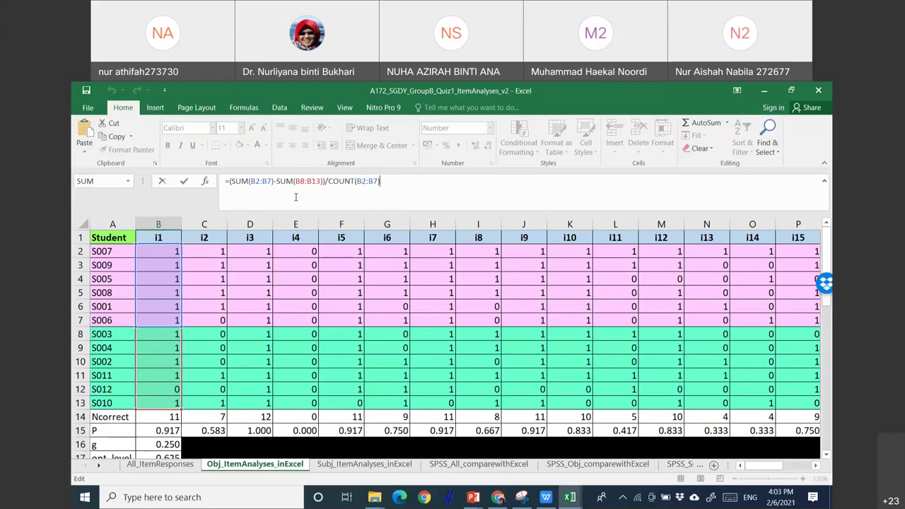
click(168, 253)
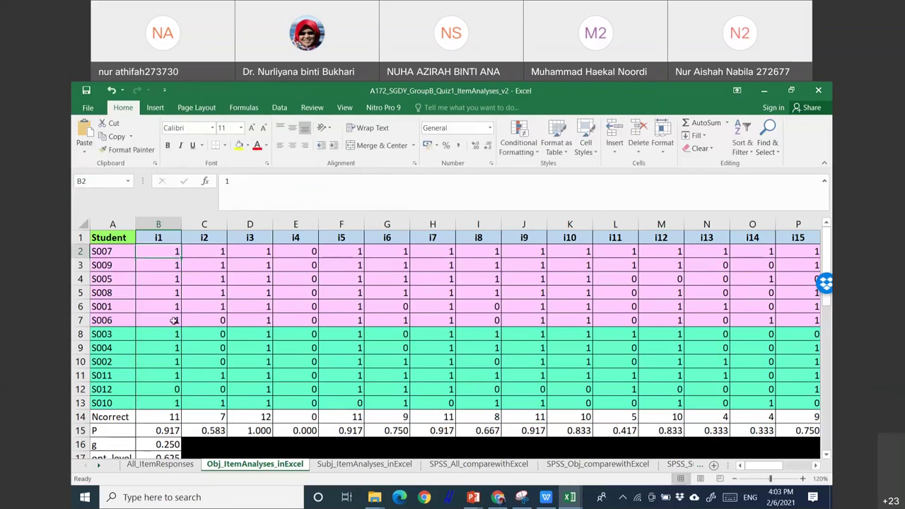
- Compare the D formula in B18 with discrimination index Formula 1 and Formula 2 below the table
scroll(174, 320, down, 8)
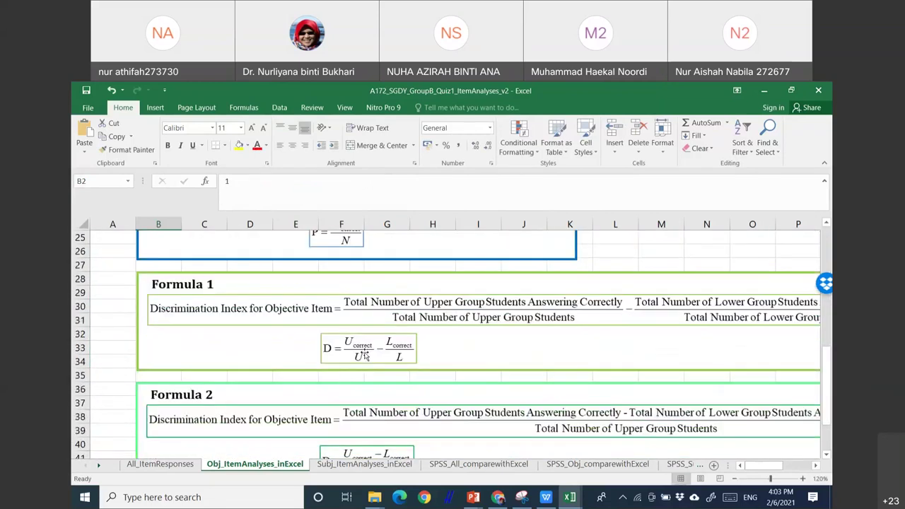
scroll(368, 364, down, 3)
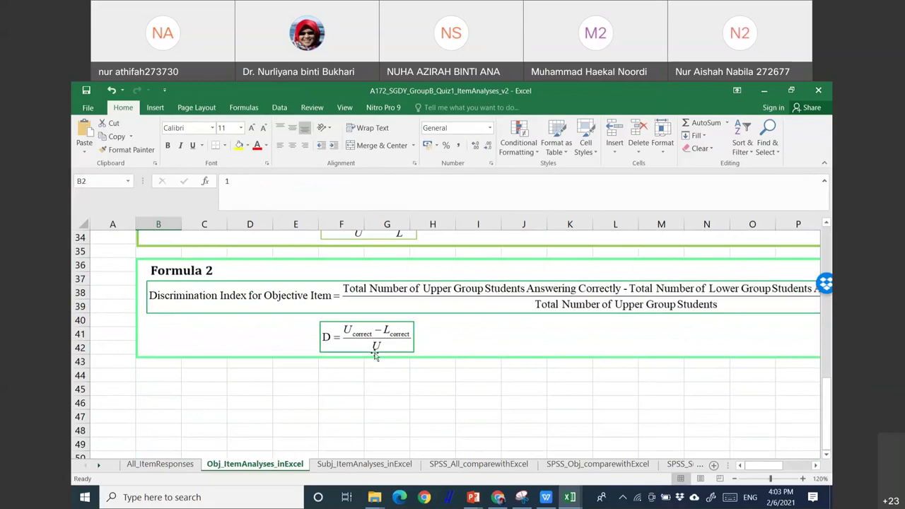
scroll(375, 356, up, 1)
scroll(387, 392, up, 2)
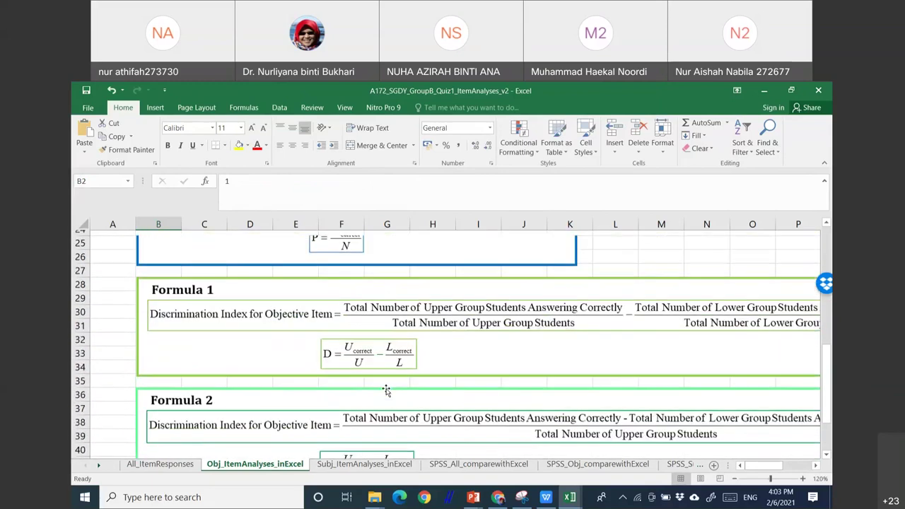
scroll(387, 391, up, 5)
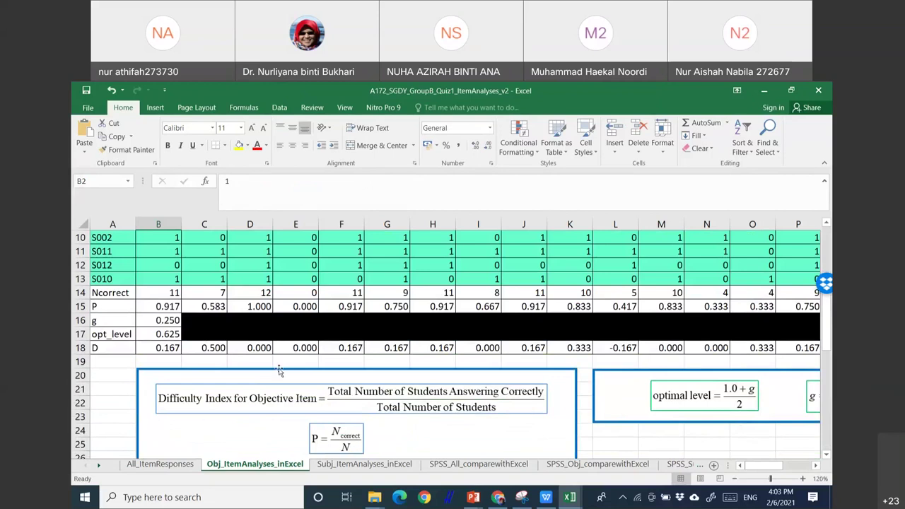
click(169, 348)
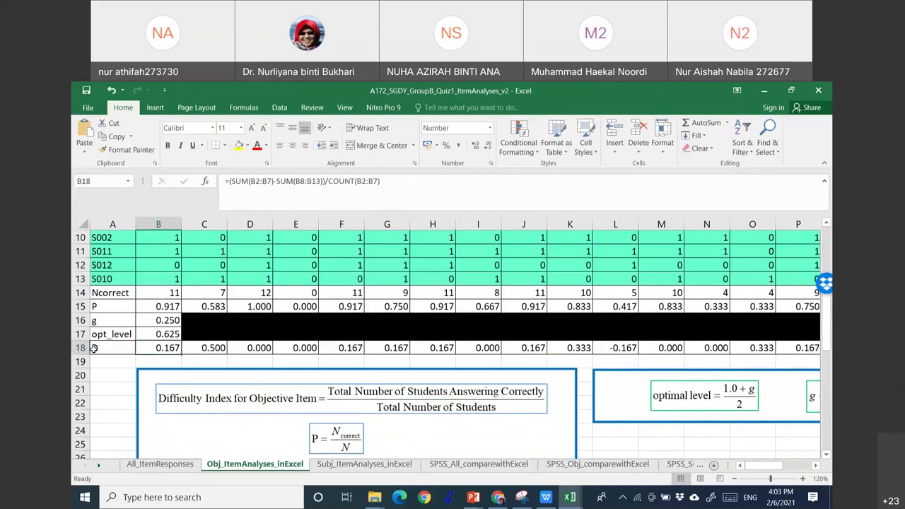
scroll(226, 368, down, 7)
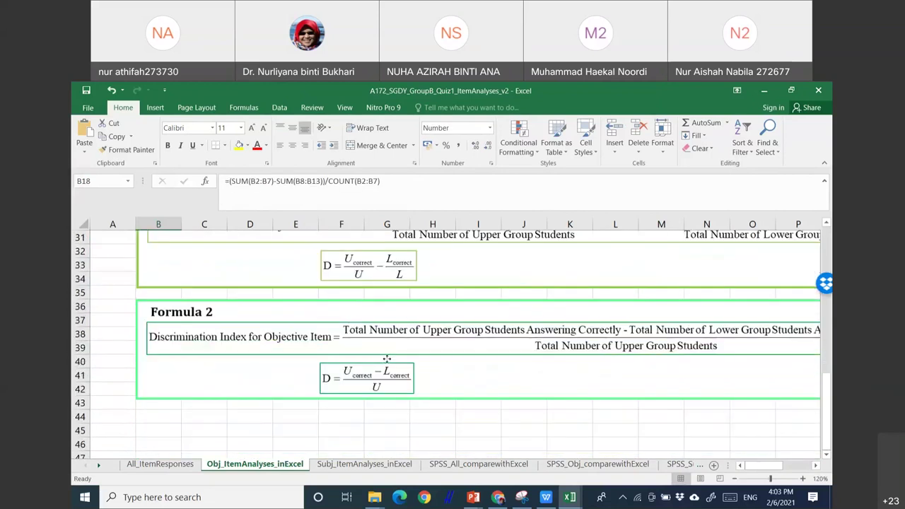
click(387, 359)
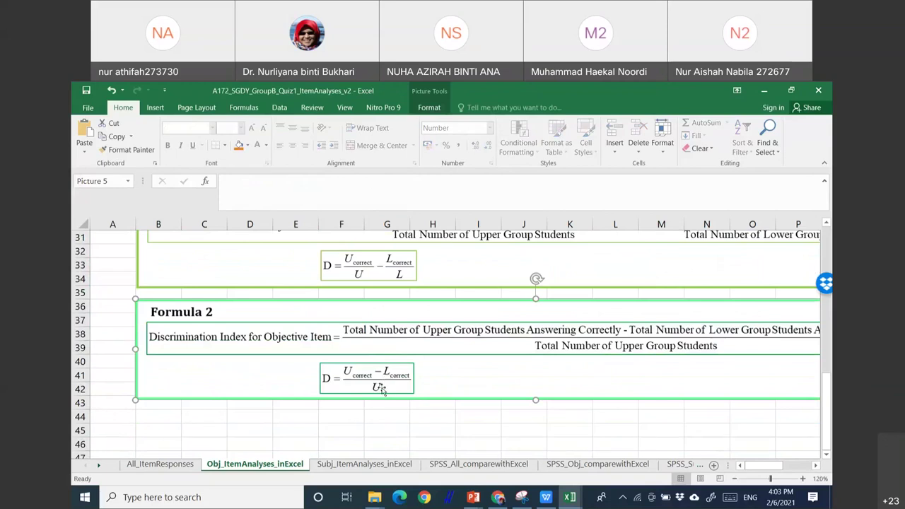
scroll(437, 389, up, 3)
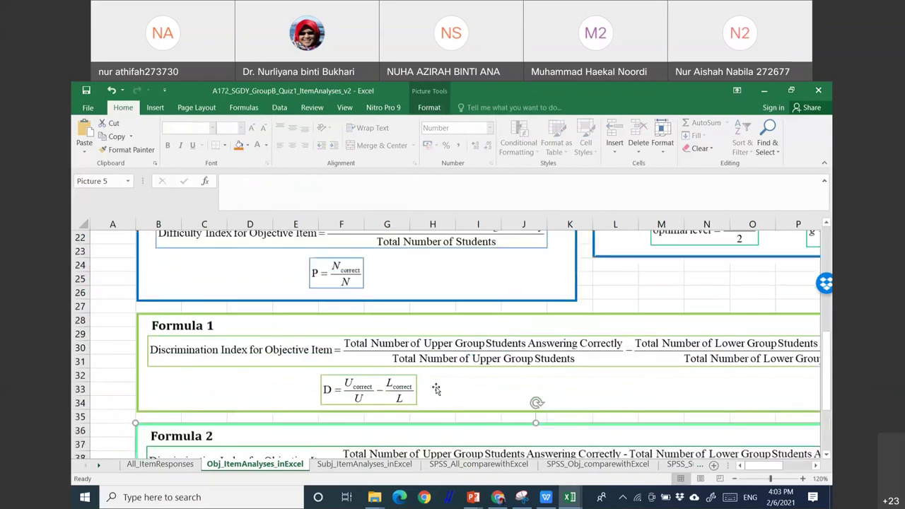
- Return to the D formula in B18 and select row 18 to review the D values across the items
scroll(436, 389, up, 5)
scroll(366, 377, up, 2)
scroll(347, 375, down, 2)
click(165, 389)
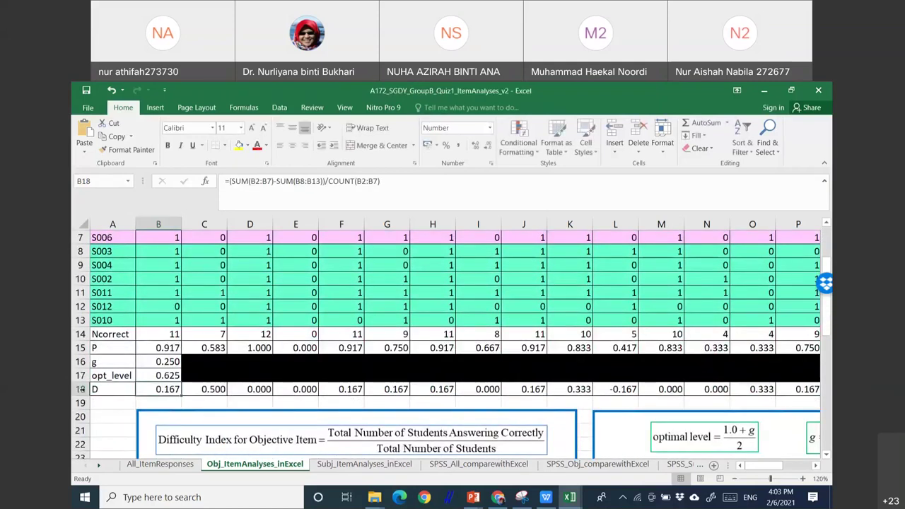
click(80, 389)
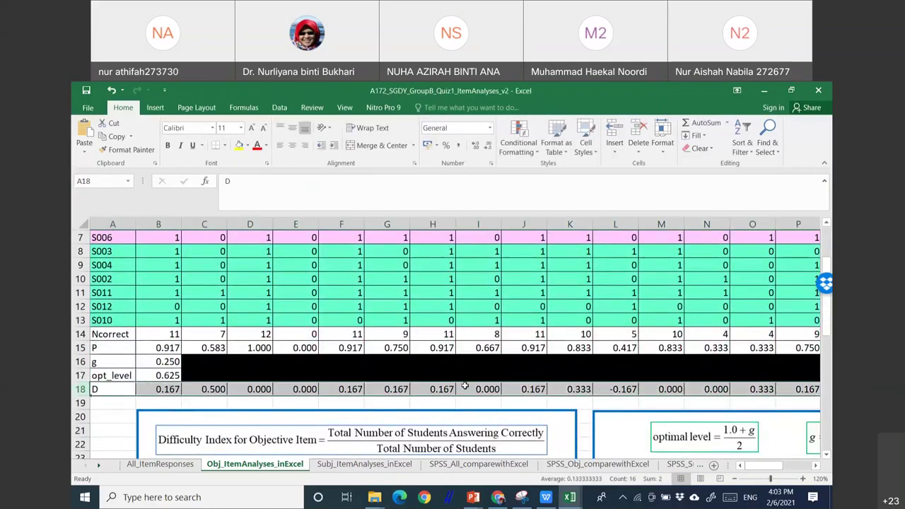
- Review the discrimination values in row 18, checking the D formulas for items i2 and i3
click(211, 390)
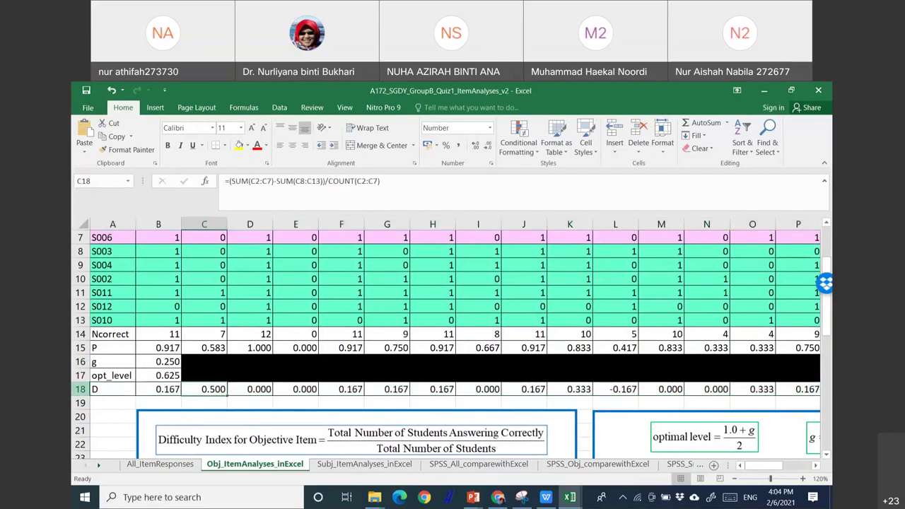
click(80, 389)
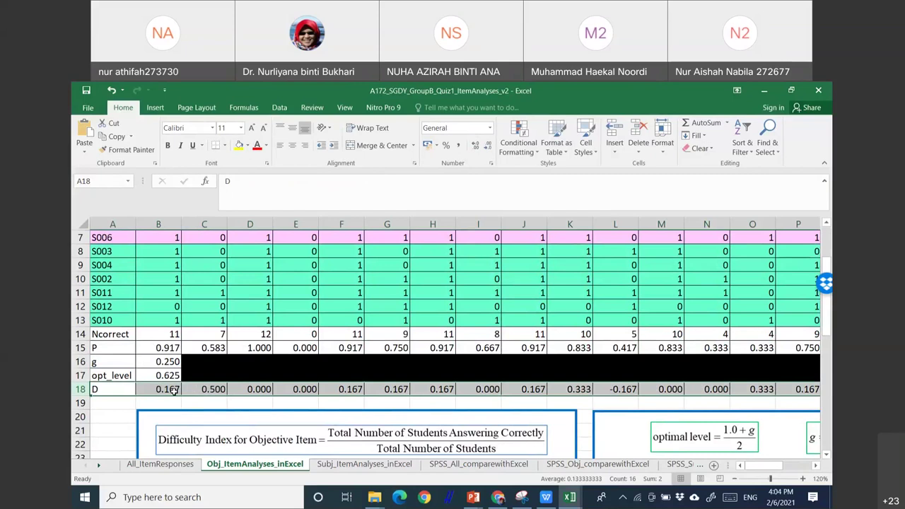
click(262, 390)
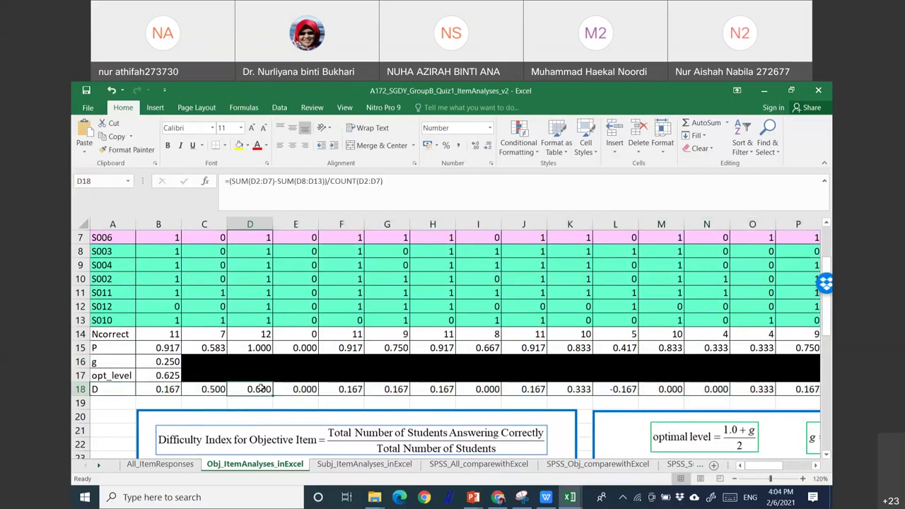
- Compare the difficulty formula in D15 with the D formula in D18 and the student scores for item i3
click(266, 348)
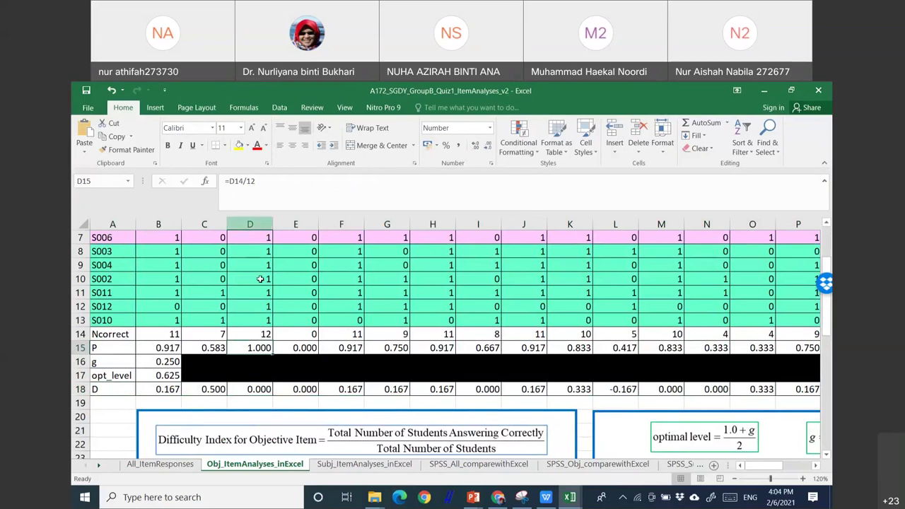
scroll(262, 255, up, 2)
scroll(266, 242, down, 1)
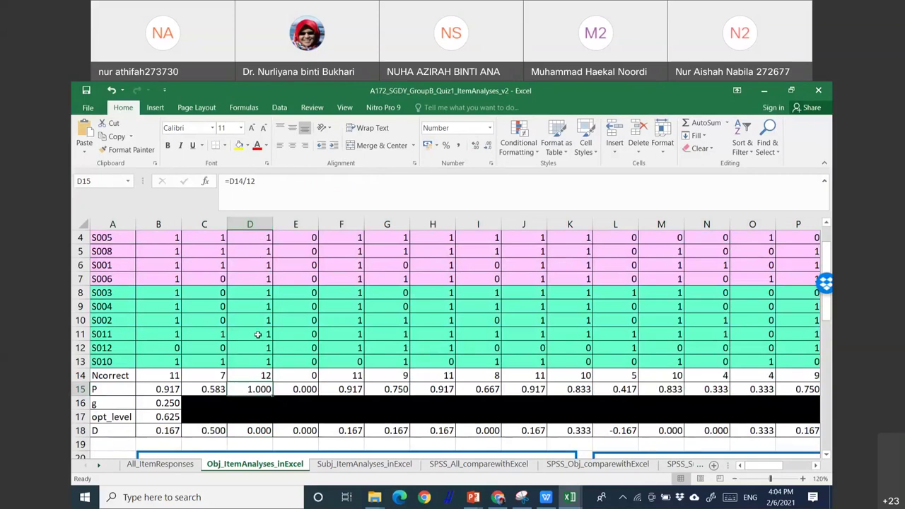
scroll(263, 361, down, 1)
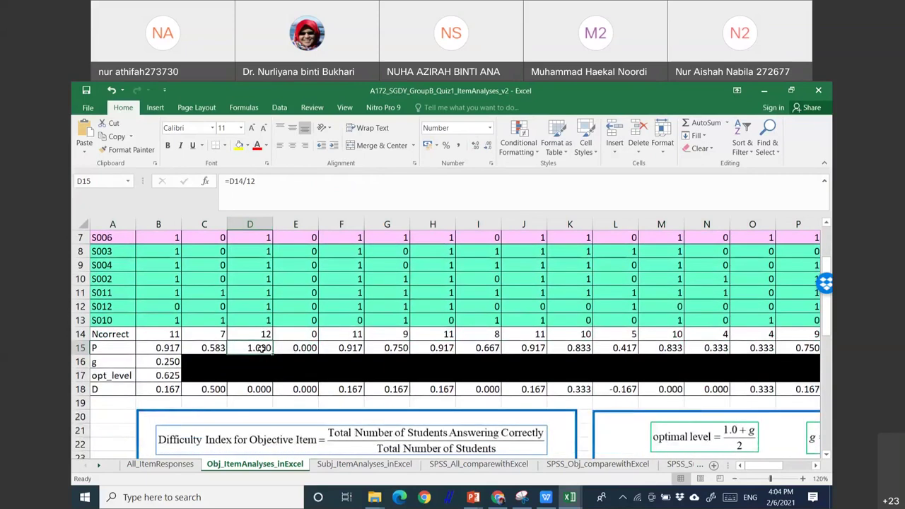
click(260, 388)
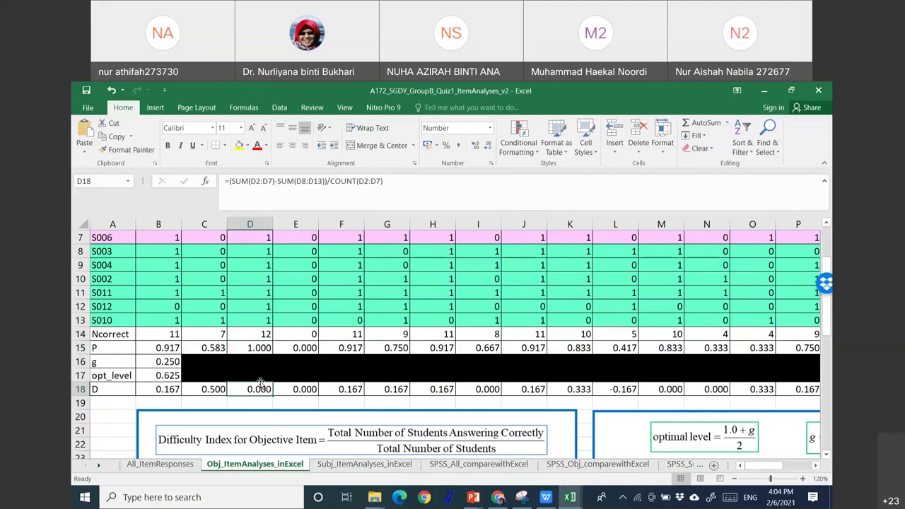
- Compare the D values and formulas in row 18 for several items, including C18, K18, J18 and D18
click(210, 390)
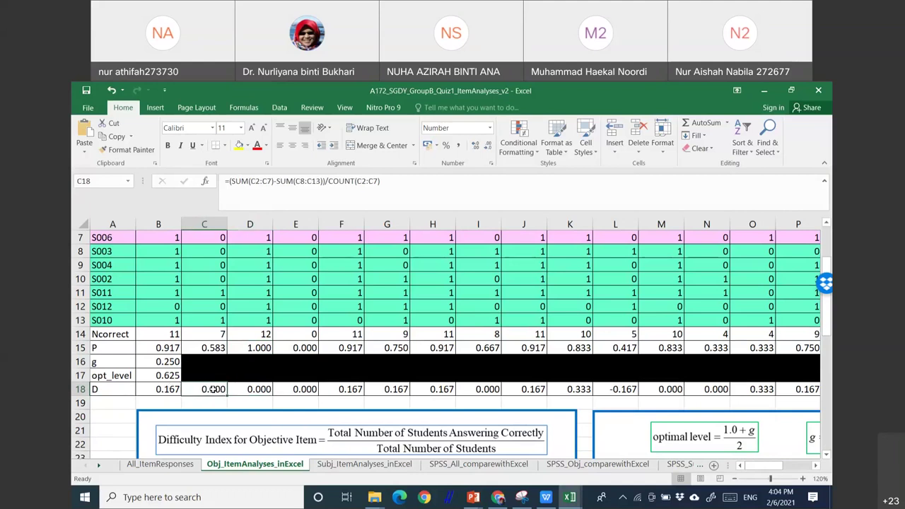
click(769, 390)
click(577, 390)
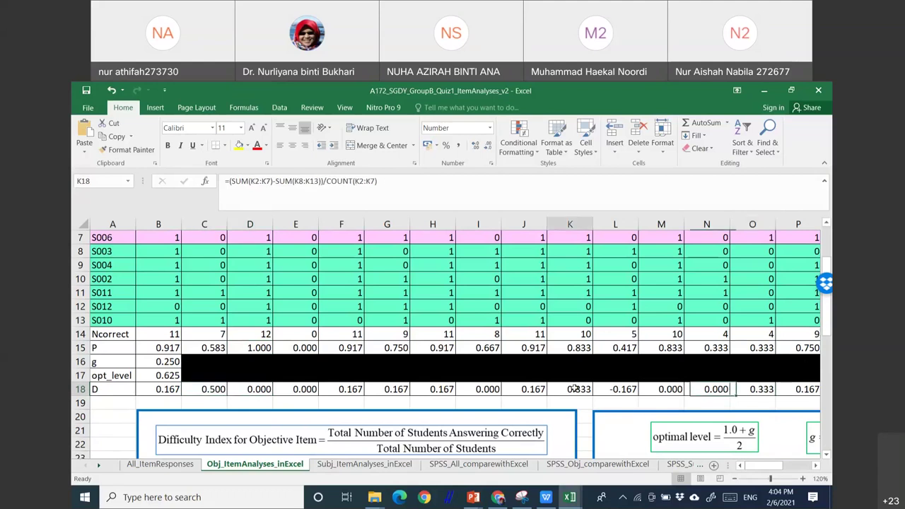
click(527, 391)
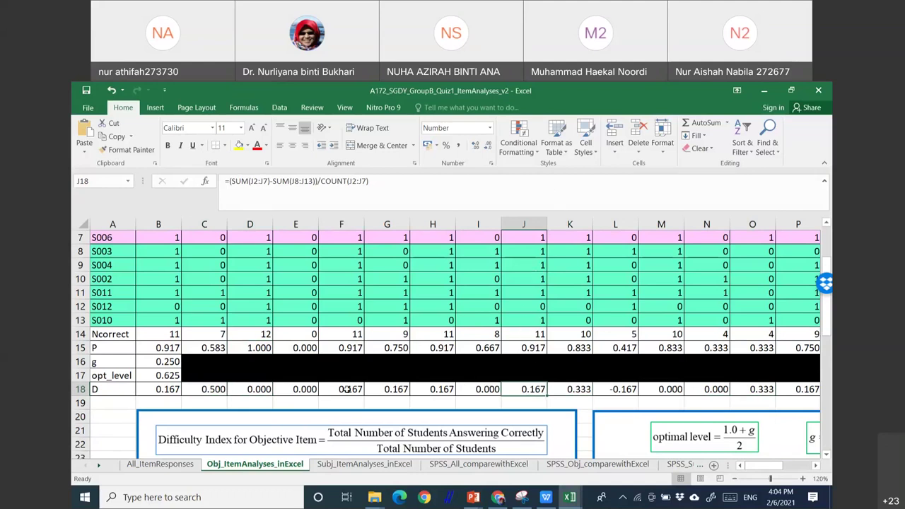
click(299, 391)
click(261, 391)
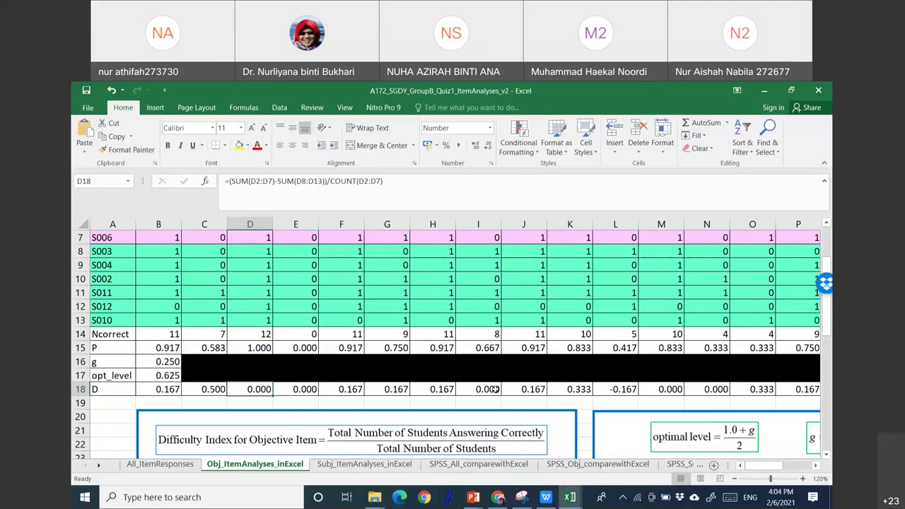
- Inspect the D formula for item i8 in I18 and the upper-group and lower-group ranges it references
click(491, 391)
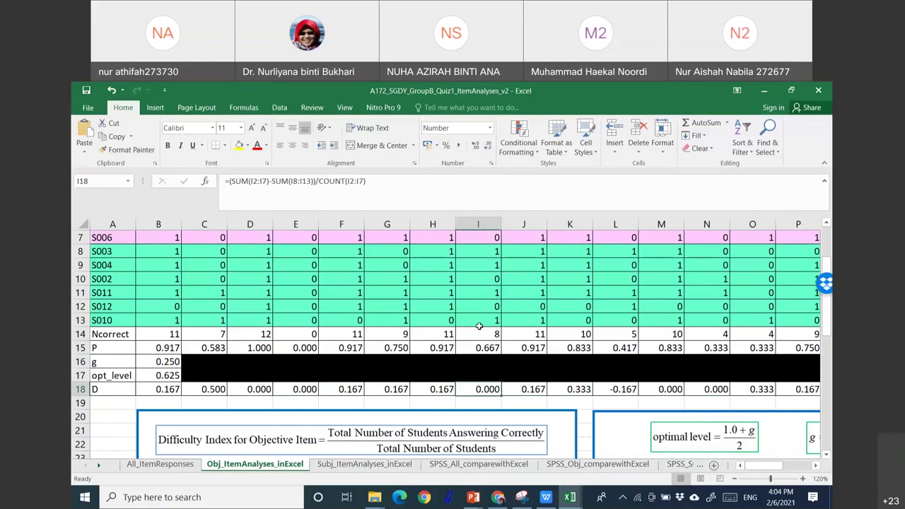
scroll(520, 389, up, 1)
click(434, 190)
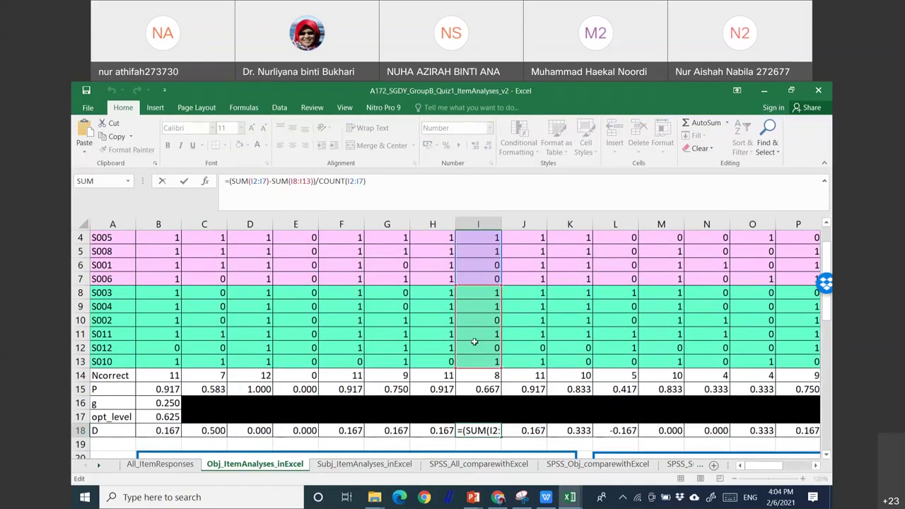
key(Escape)
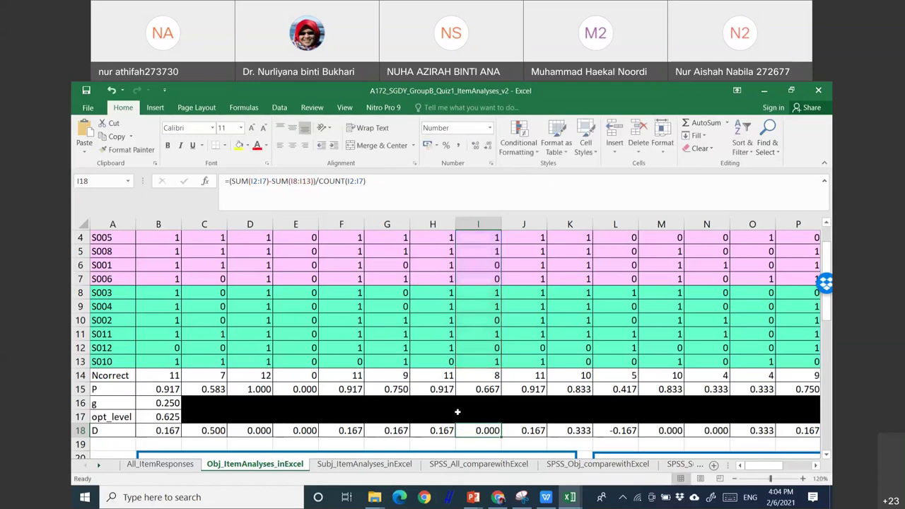
- Show extra decimal places for the D value in I18, and restore the three-decimal display
scroll(490, 352, down, 2)
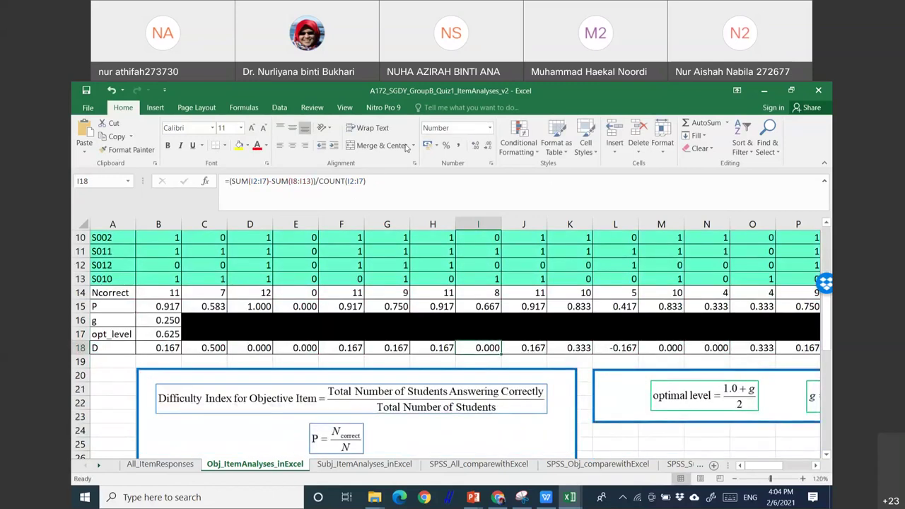
click(476, 145)
click(476, 145)
click(476, 145)
click(487, 145)
click(487, 145)
click(486, 145)
click(487, 145)
click(476, 145)
- Recheck the referenced ranges of the D formula in I18 and compare it with item i8's difficulty index in I15
double_click(486, 348)
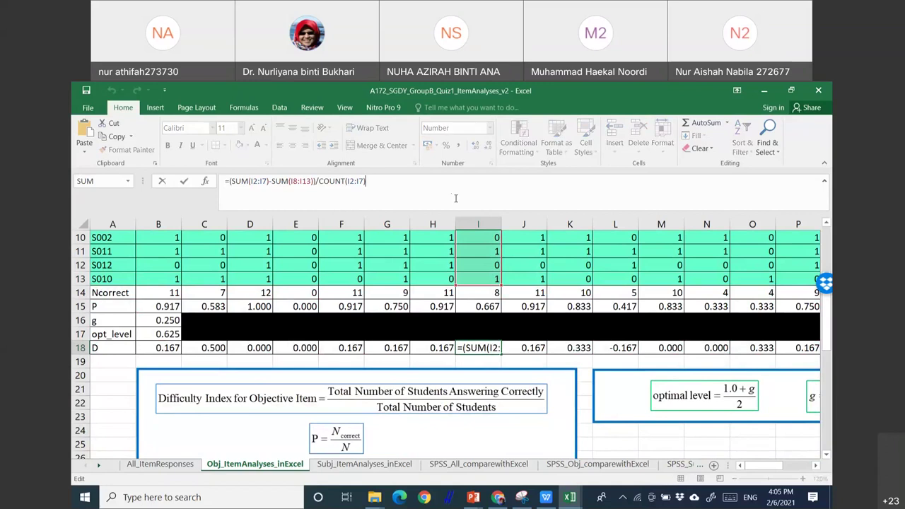
key(Escape)
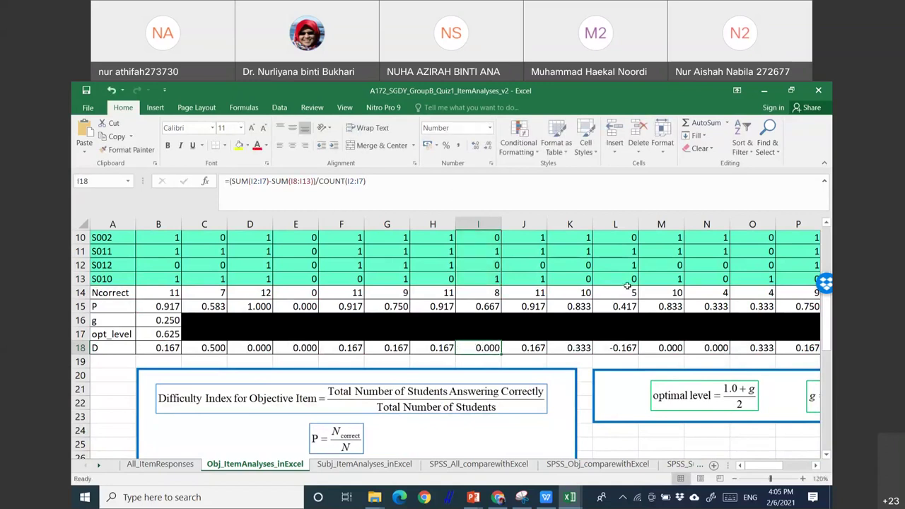
click(440, 191)
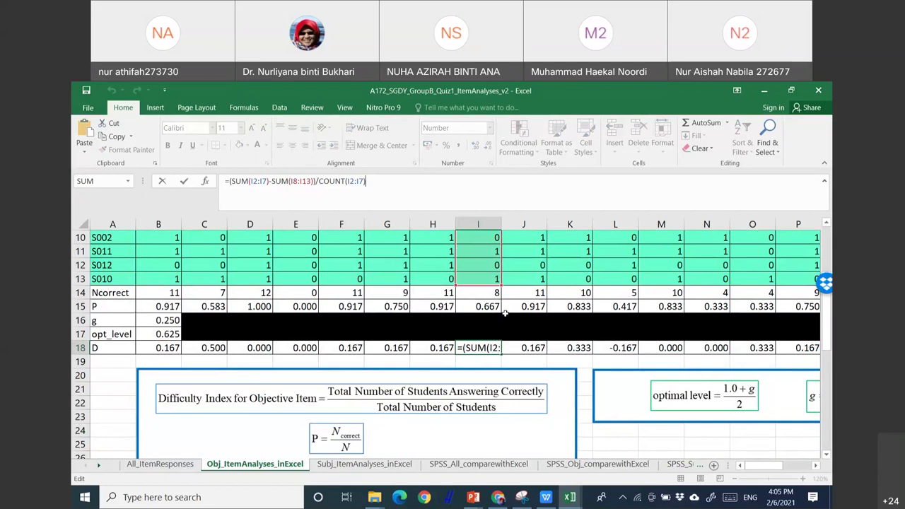
drag(826, 305, 830, 298)
key(ctrl+Return)
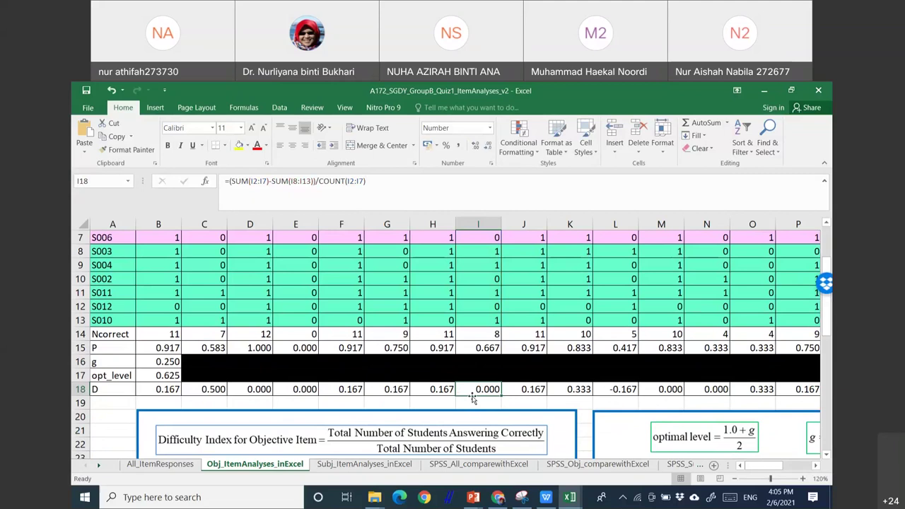
click(494, 348)
click(492, 390)
- Fill the D formula from B18 across to K18, and undo the fill
click(172, 390)
drag(184, 396, 591, 391)
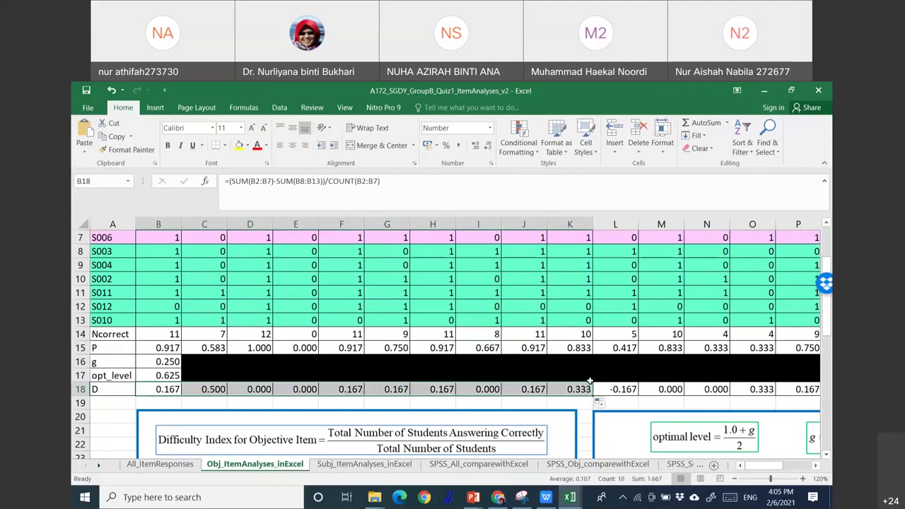
click(111, 90)
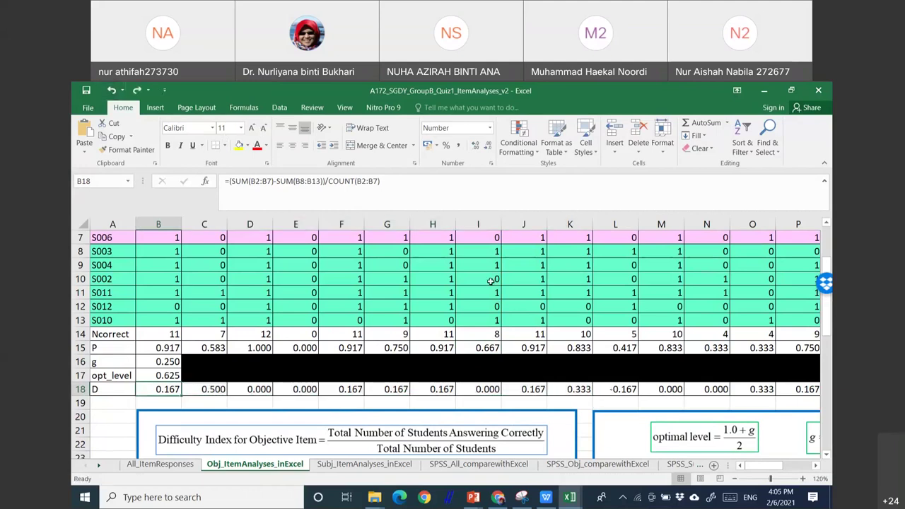
- Compare item i8's scores and D formula in I18 with the difficulty formula and discrimination Formulas 1 and 2 below the table
click(486, 391)
scroll(495, 347, up, 2)
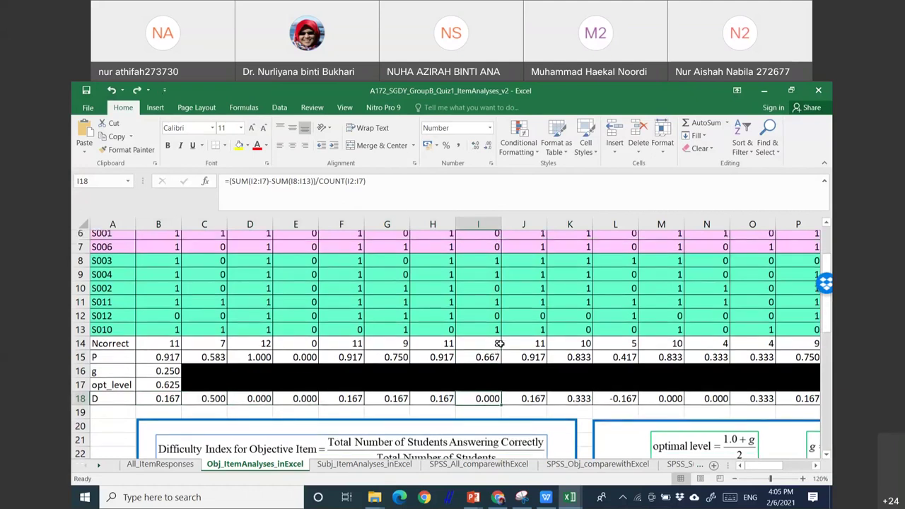
scroll(500, 343, down, 1)
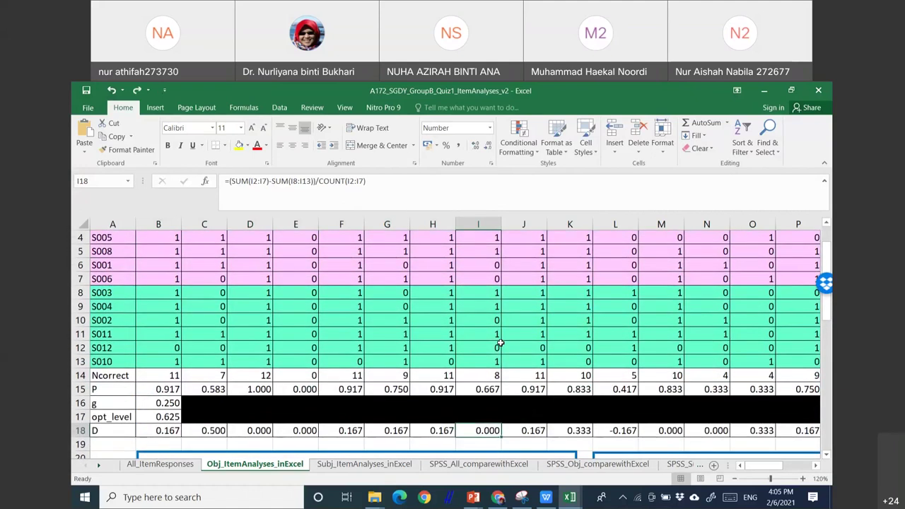
scroll(500, 343, down, 2)
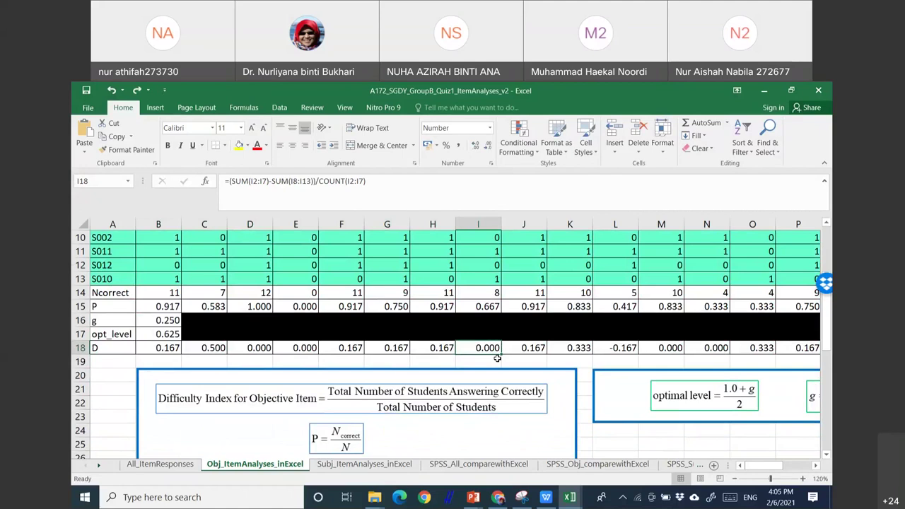
scroll(529, 362, down, 3)
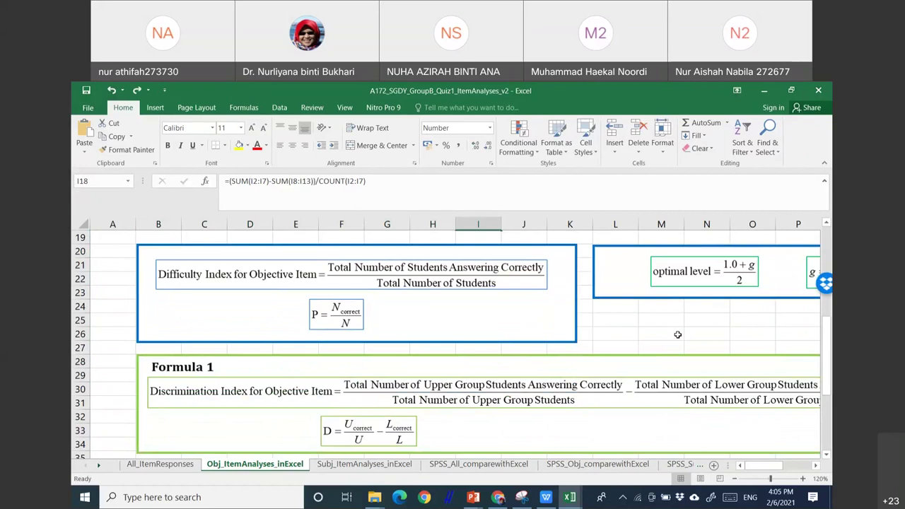
scroll(678, 334, down, 3)
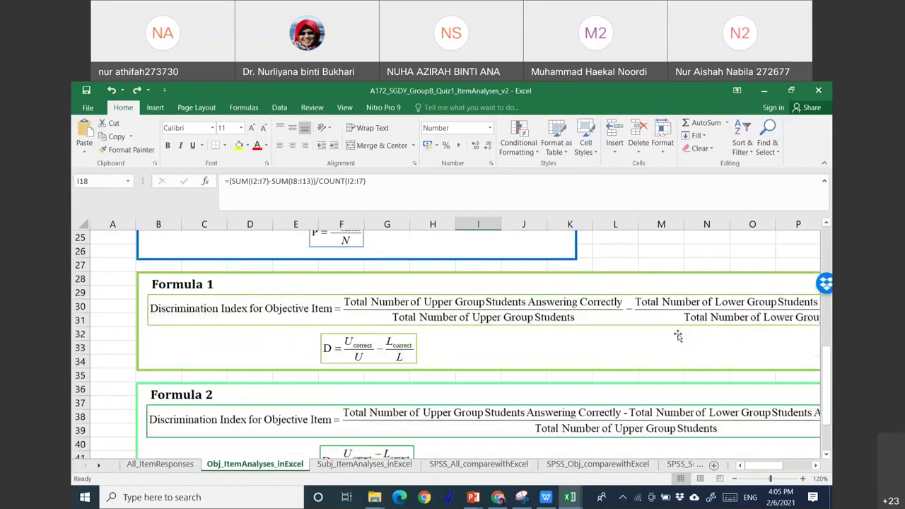
scroll(703, 338, down, 2)
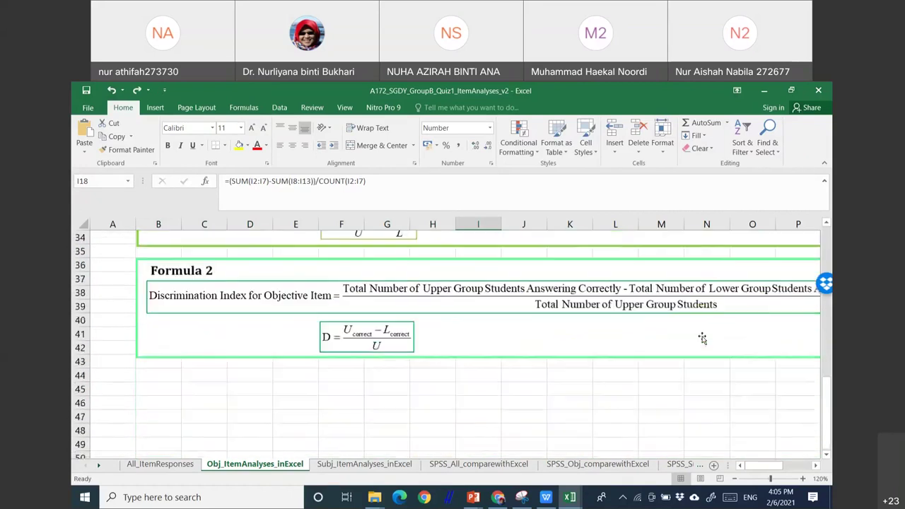
scroll(703, 338, up, 9)
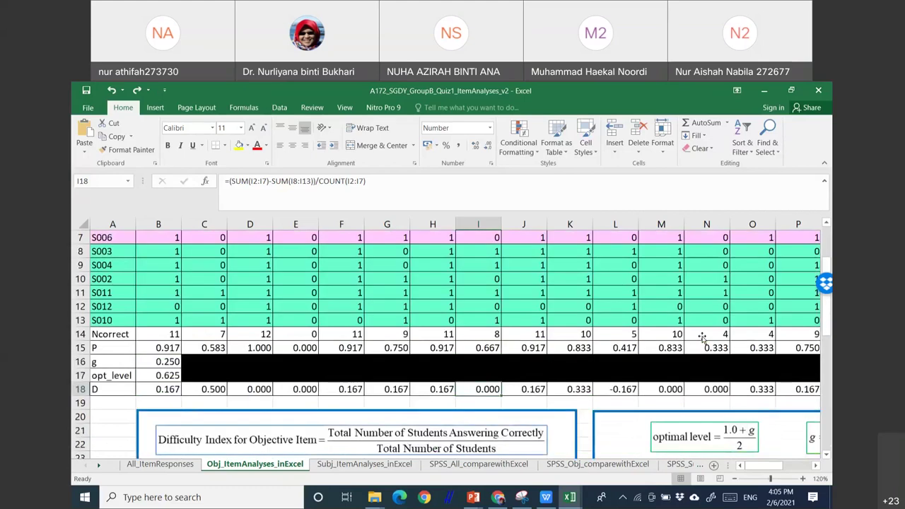
- Review the upper-group and lower-group score rows, selecting row 8 where the lower group begins
scroll(701, 335, up, 2)
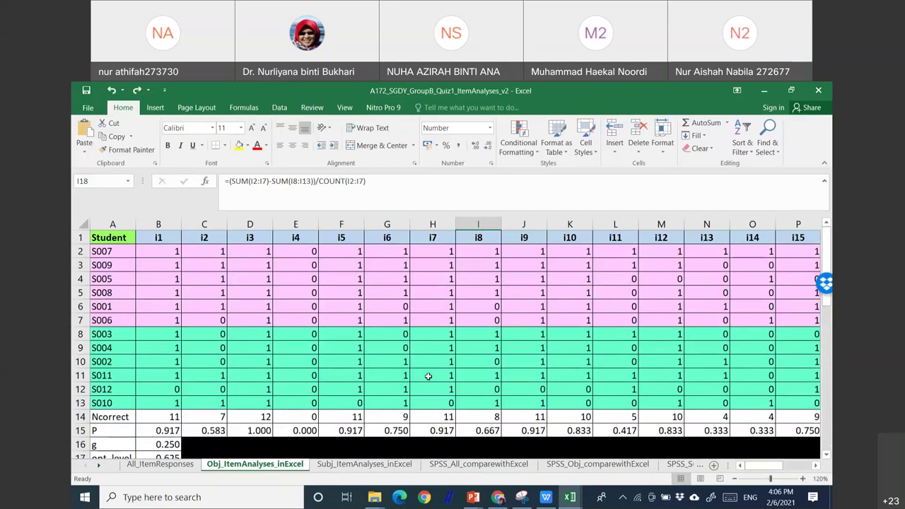
scroll(441, 377, down, 4)
scroll(460, 359, up, 3)
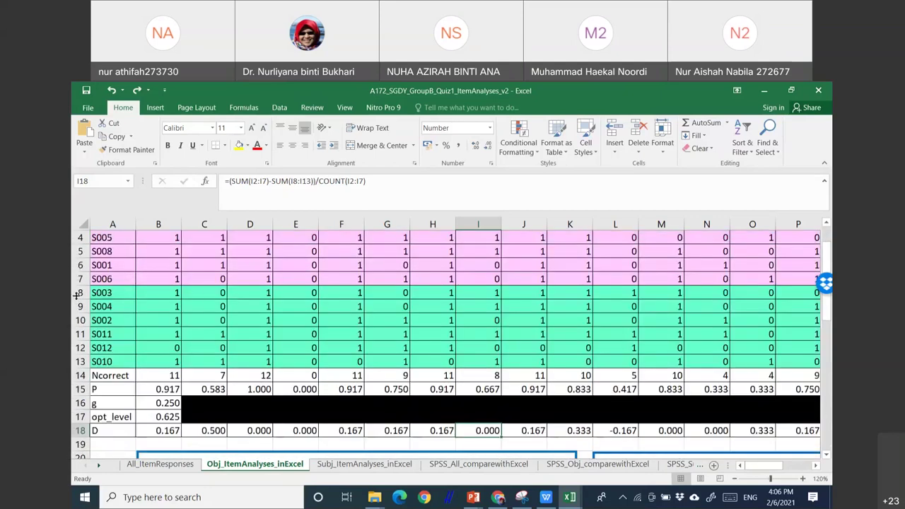
click(76, 296)
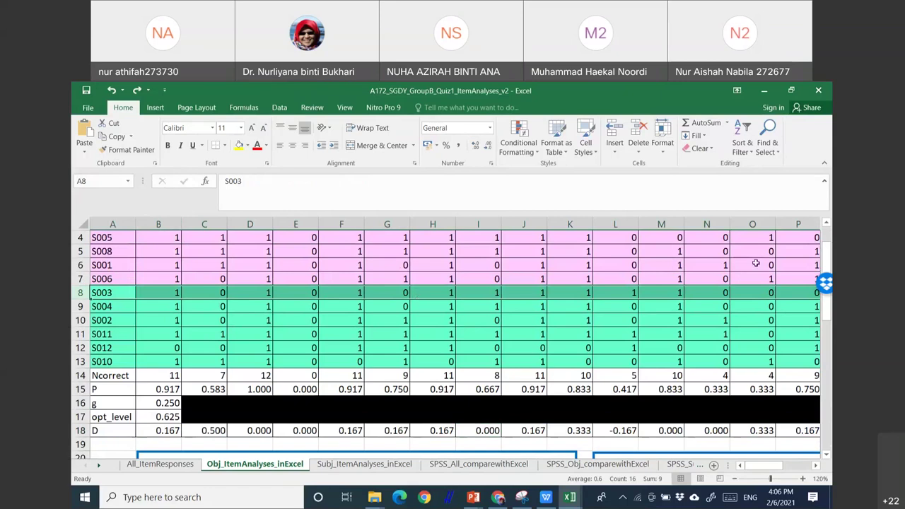
scroll(686, 330, up, 1)
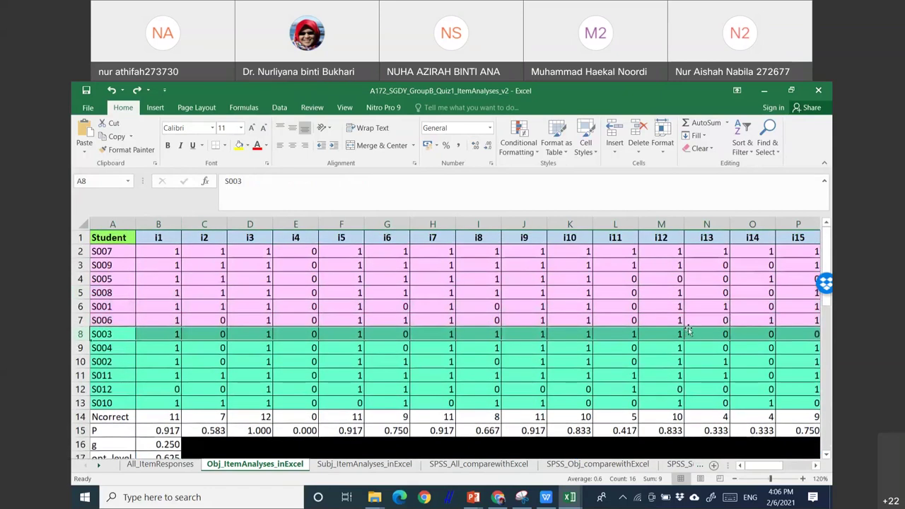
scroll(689, 329, down, 4)
scroll(690, 330, up, 3)
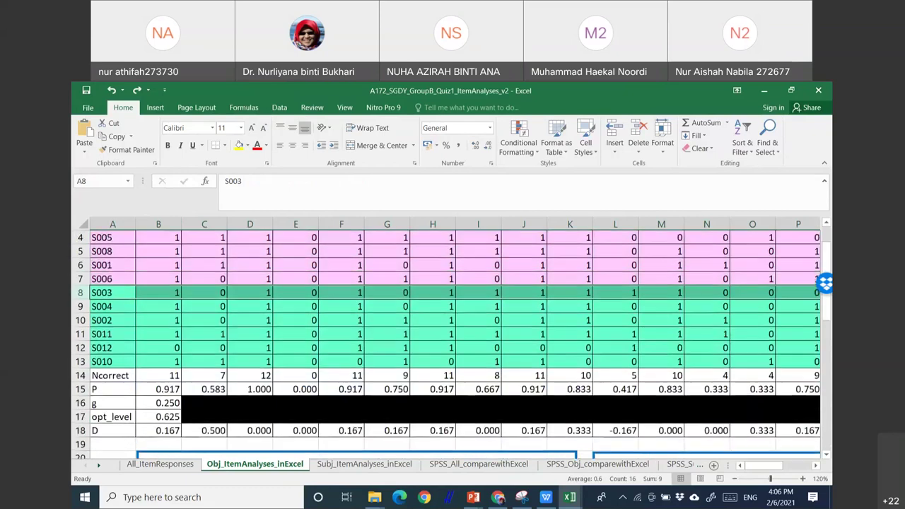
- Open the Subj_ItemAnalyses_inExcel sheet and examine the worked difficulty and discrimination calculations for Item 1a
click(387, 469)
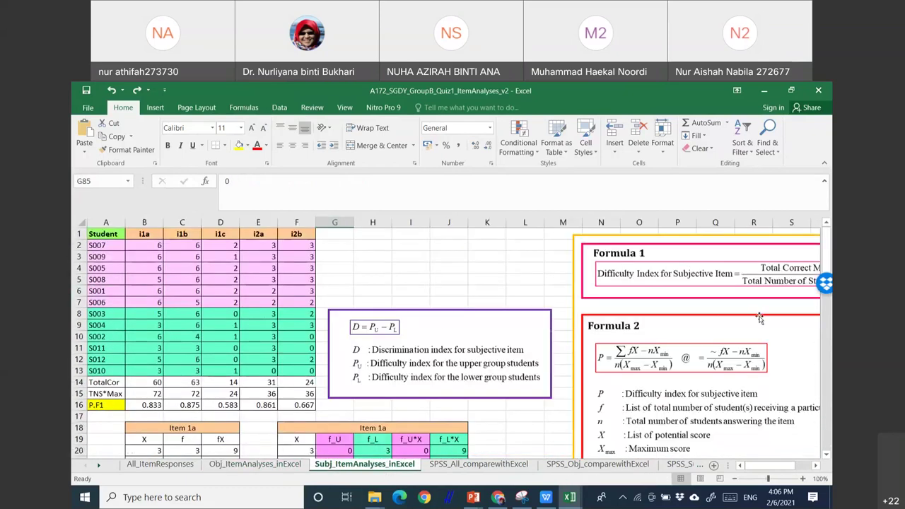
scroll(760, 317, down, 4)
scroll(588, 310, down, 3)
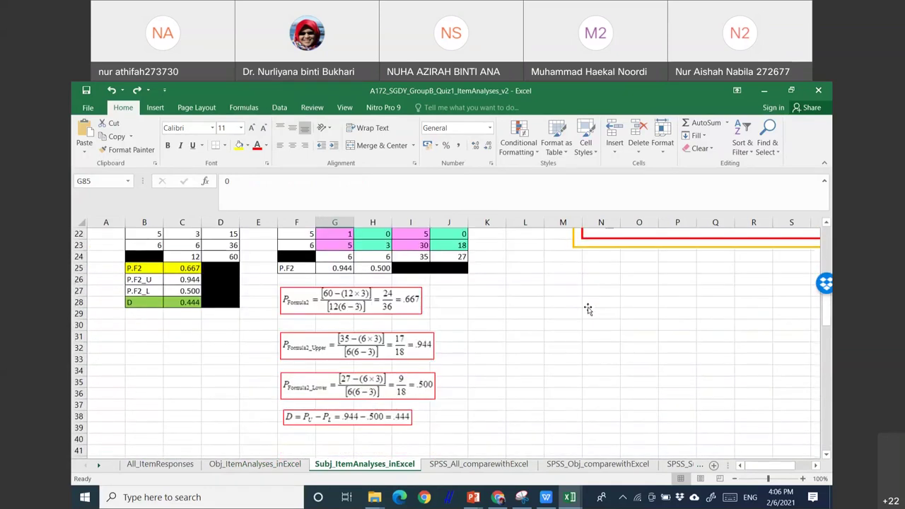
- Compare the subjective difficulty formulas (Formula 1 and 2) and the D = PU − PL formula with the worked Item 1a tables
scroll(588, 309, up, 7)
click(523, 325)
click(649, 263)
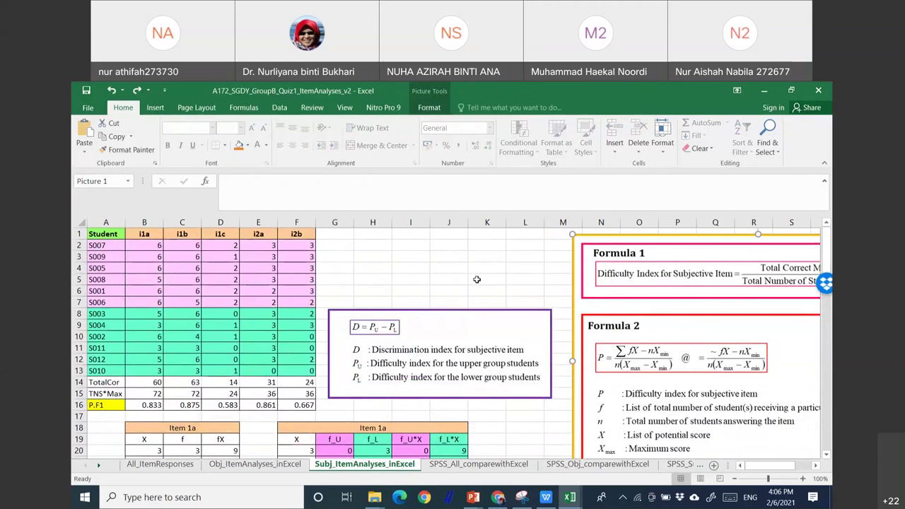
click(459, 372)
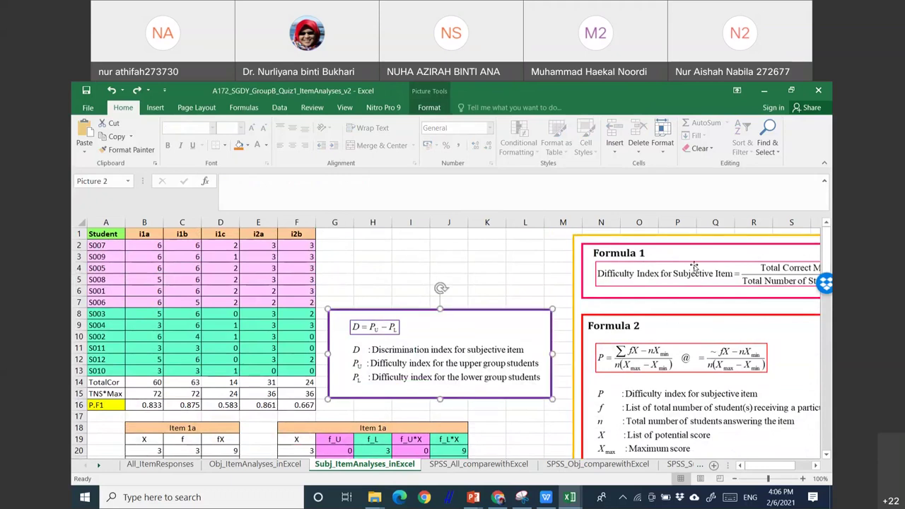
click(699, 265)
scroll(395, 431, down, 4)
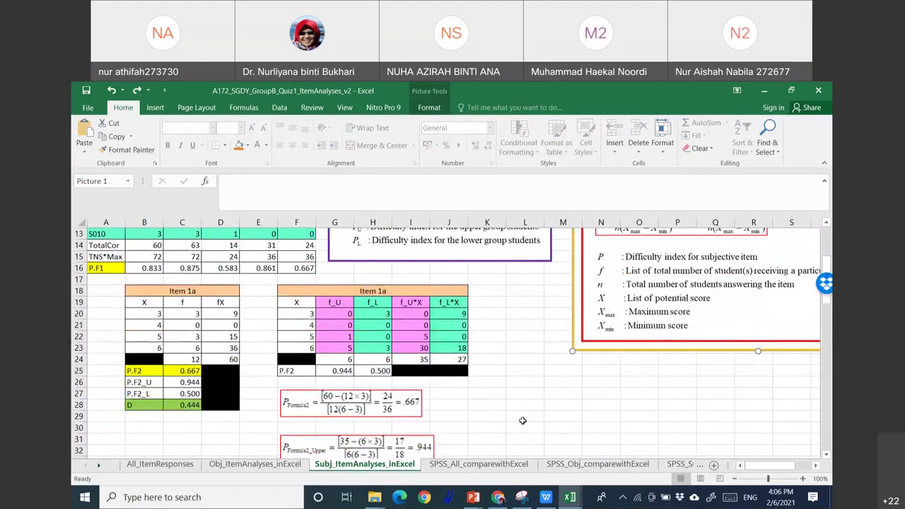
scroll(561, 405, down, 2)
scroll(562, 405, up, 6)
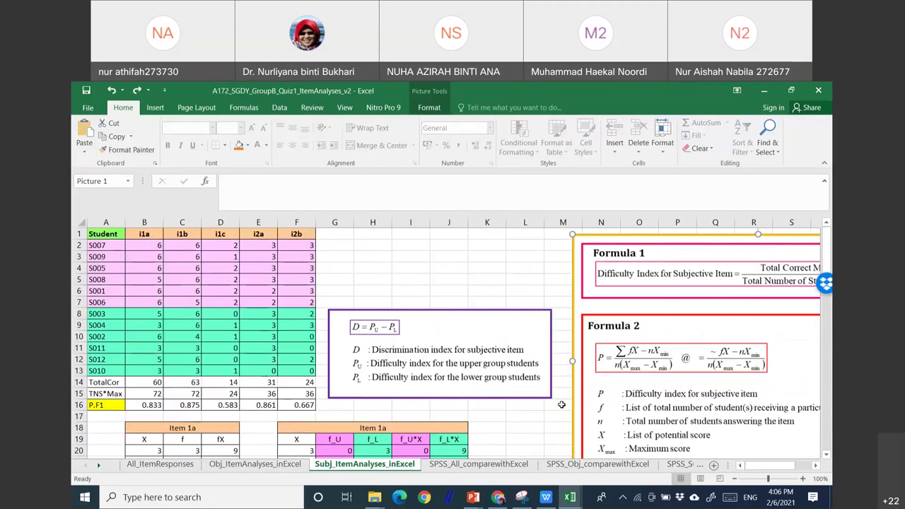
- Review the Item 1b and Item 1c frequency tables against the Item 1a worked solutions and the difficulty and discrimination formulas
scroll(562, 404, down, 11)
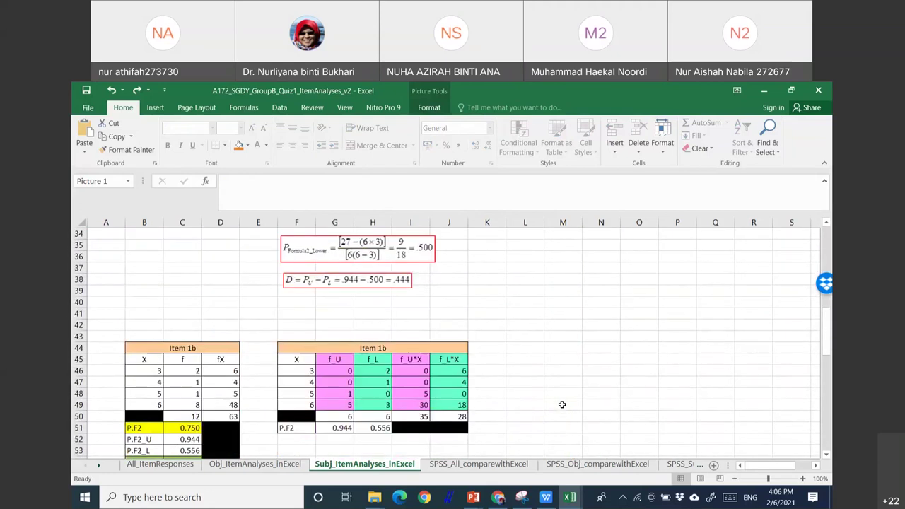
scroll(562, 404, down, 4)
scroll(551, 401, up, 12)
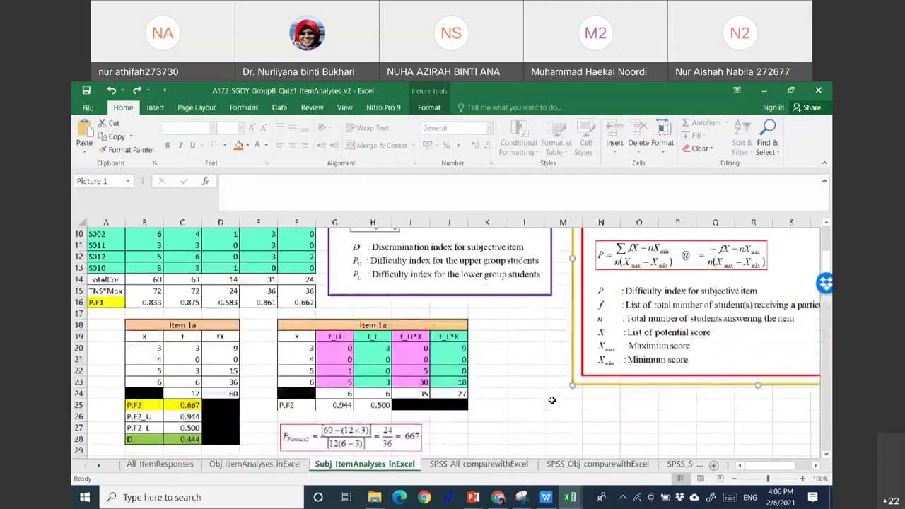
scroll(552, 401, up, 3)
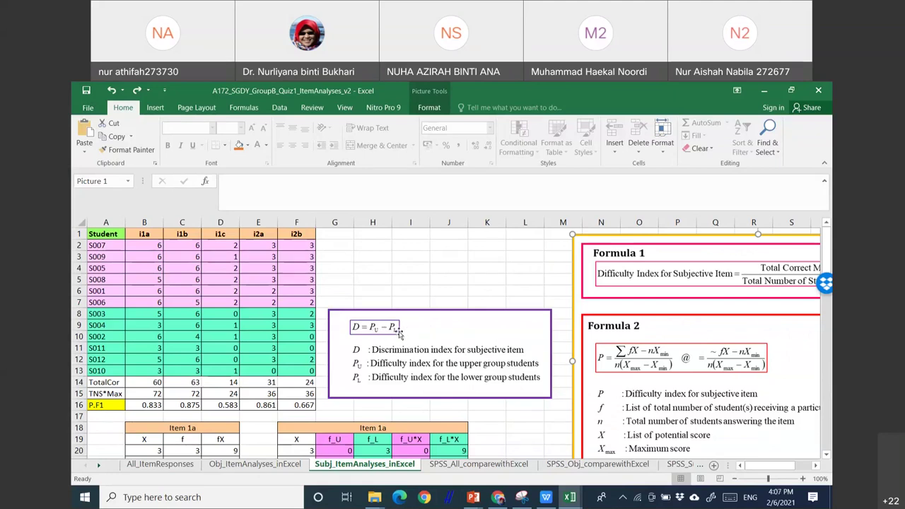
scroll(408, 334, down, 12)
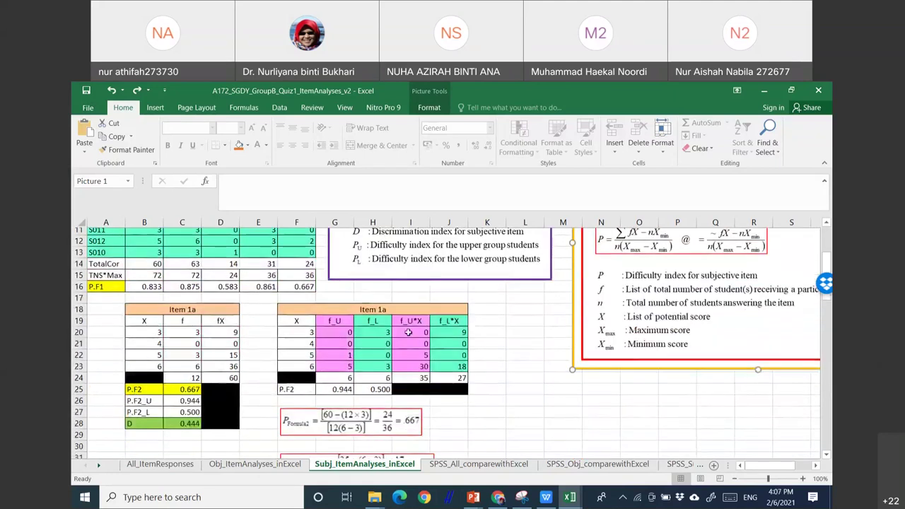
scroll(411, 332, down, 2)
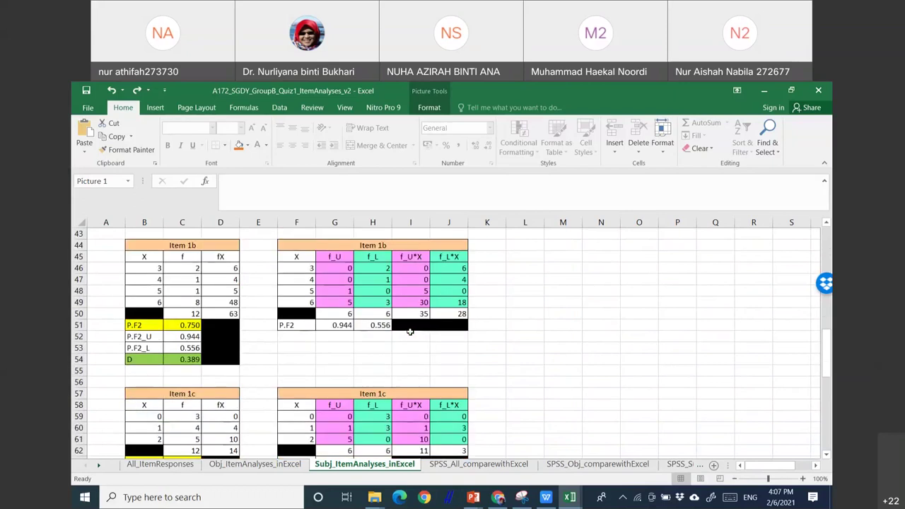
scroll(474, 298, up, 12)
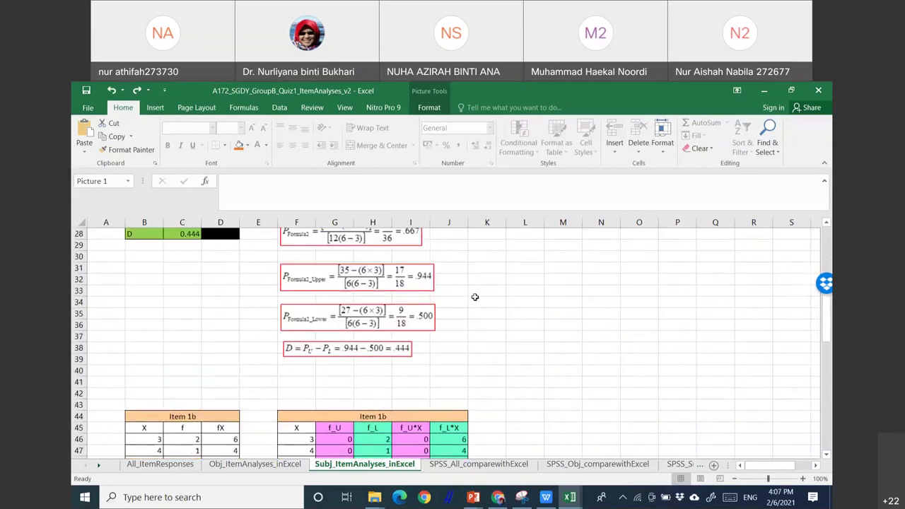
scroll(437, 299, down, 2)
scroll(460, 318, up, 4)
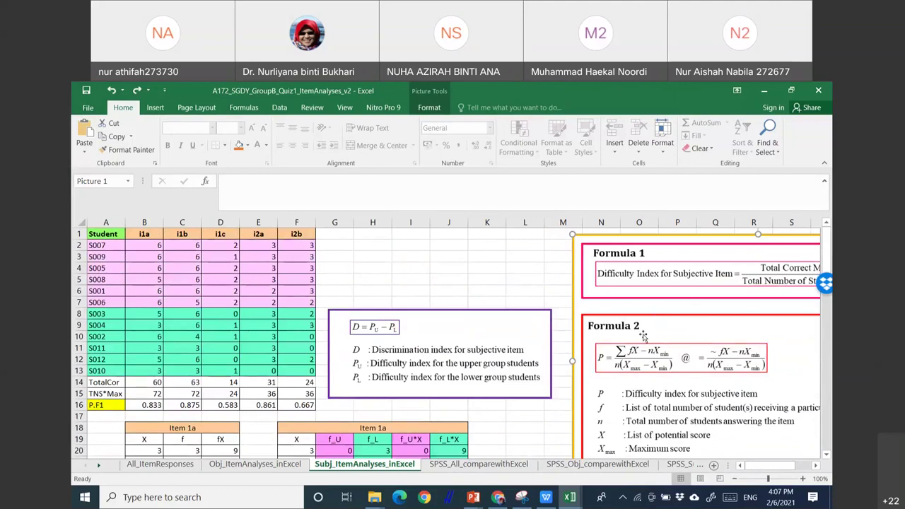
- View the SPSS_All_comparewithExcel sheet, and minimize both open Excel workbooks
click(481, 464)
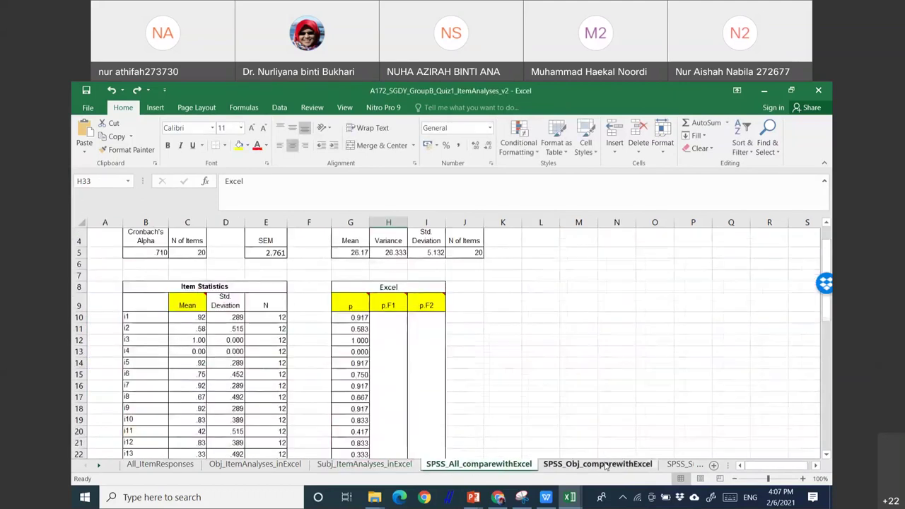
click(499, 465)
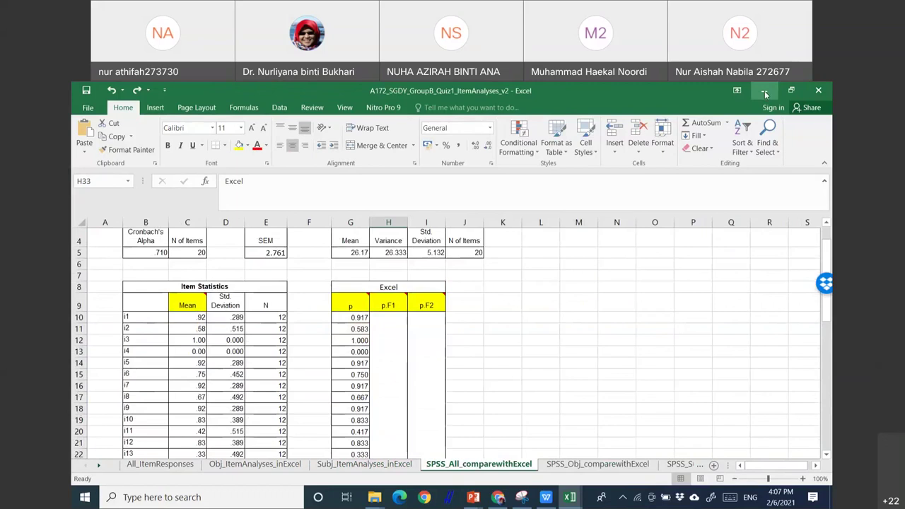
click(764, 91)
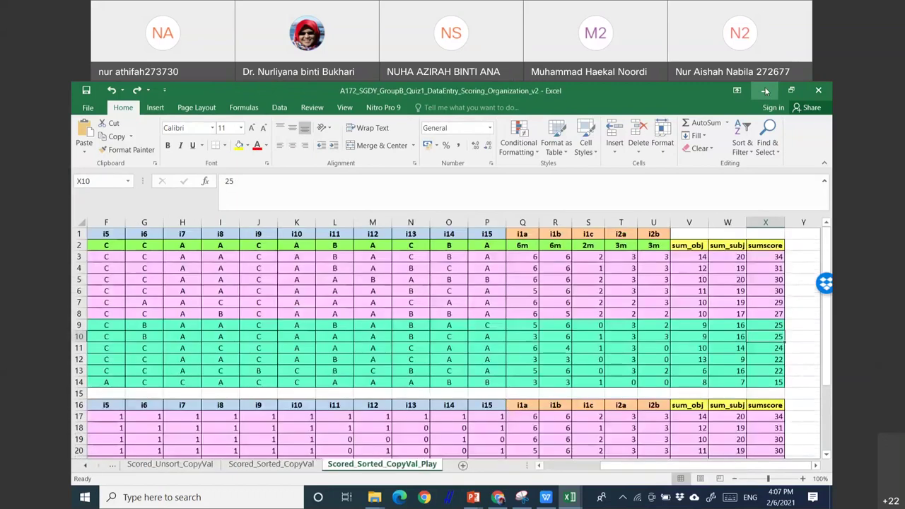
click(765, 90)
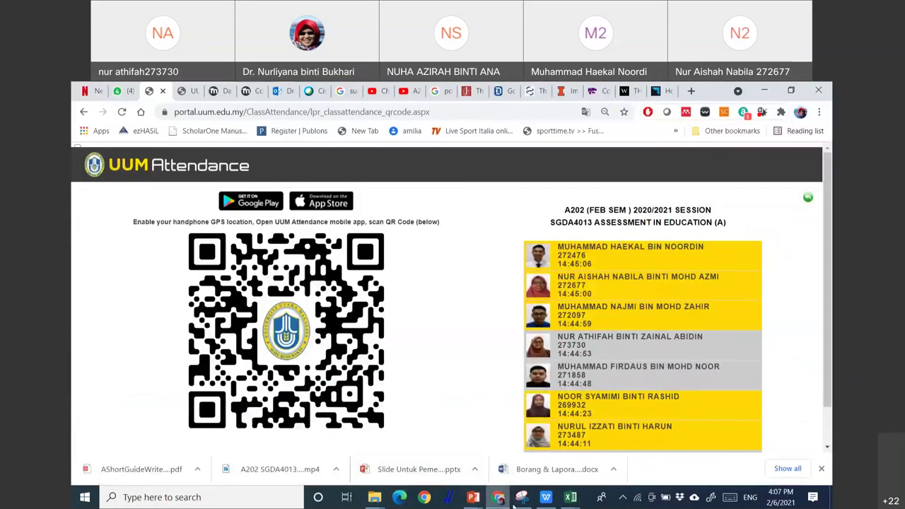
- Open ItemAnalyses_inSPSS_CopiedFromExcel from the Data4ItemAnalyses_Excel_SPSS folder in SPSS and maximize the Data Editor
click(369, 501)
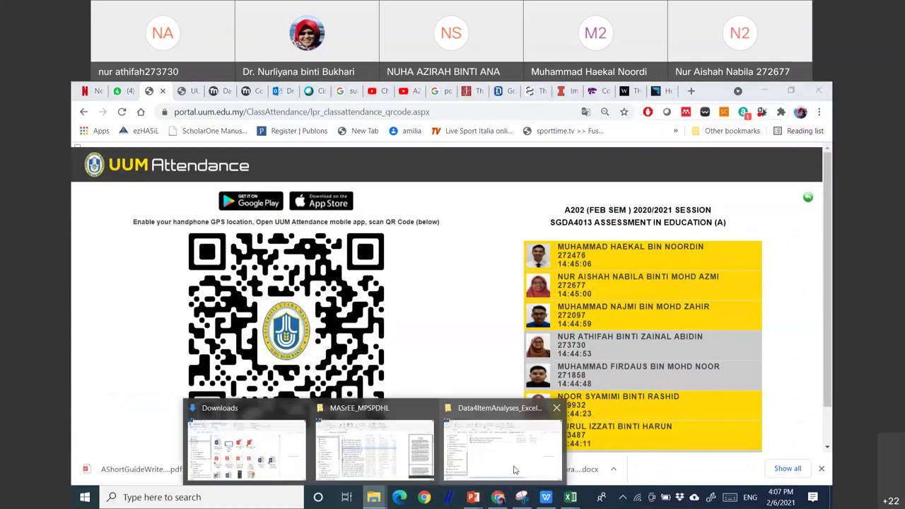
click(515, 470)
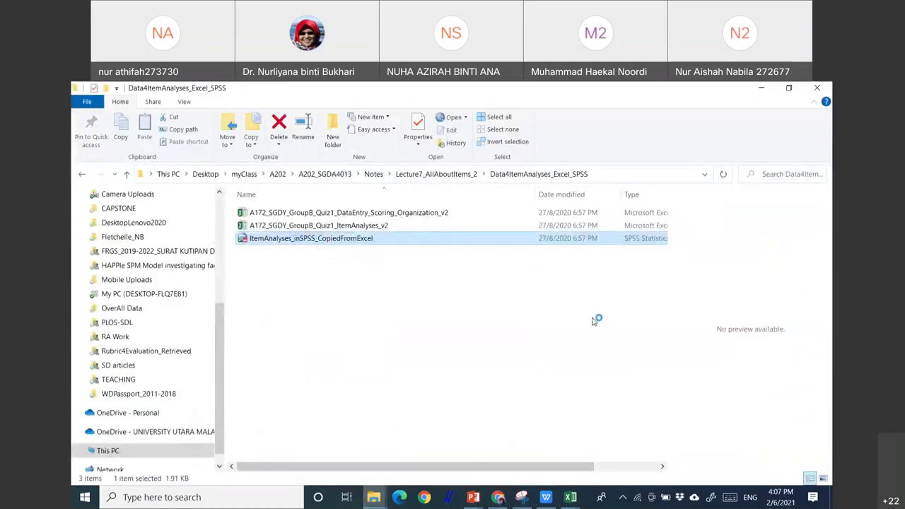
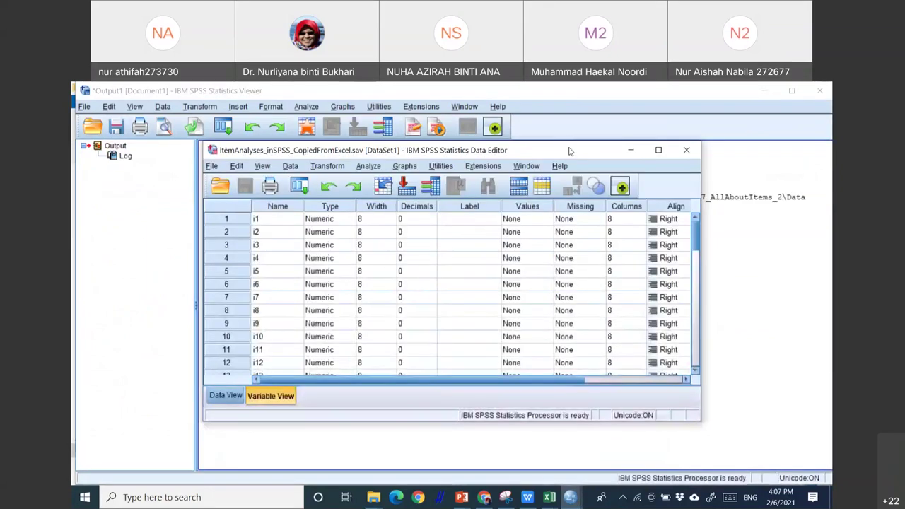
double_click(570, 149)
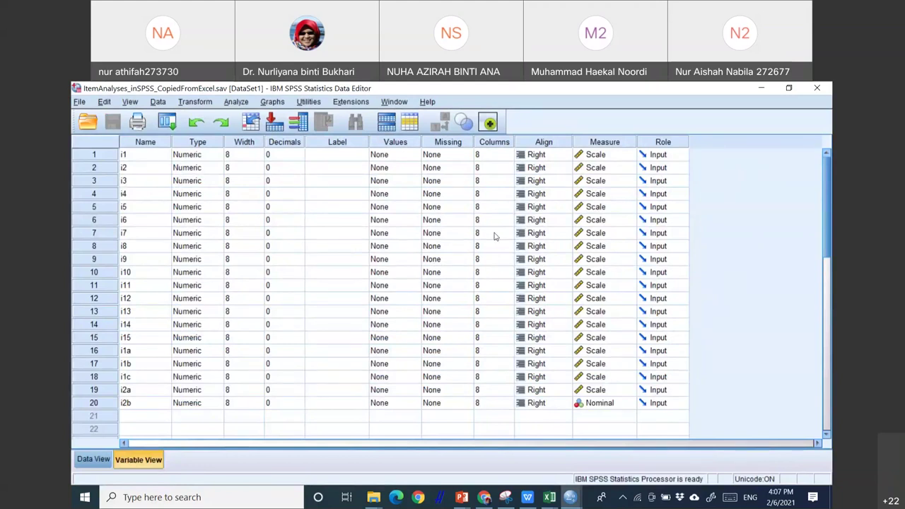
- Examine the item responses in Data View and the variable names from i1 to i2b in Variable View
click(95, 460)
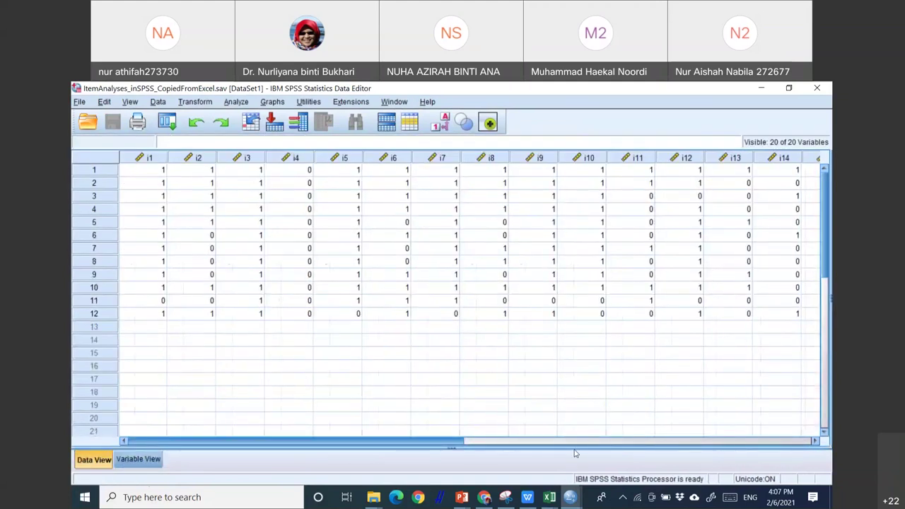
scroll(314, 443, right, 4)
scroll(243, 445, left, 4)
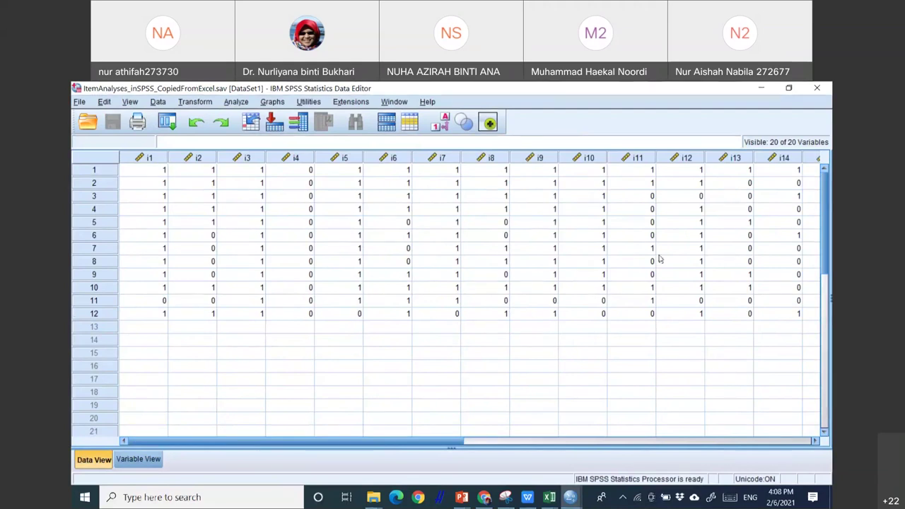
click(138, 459)
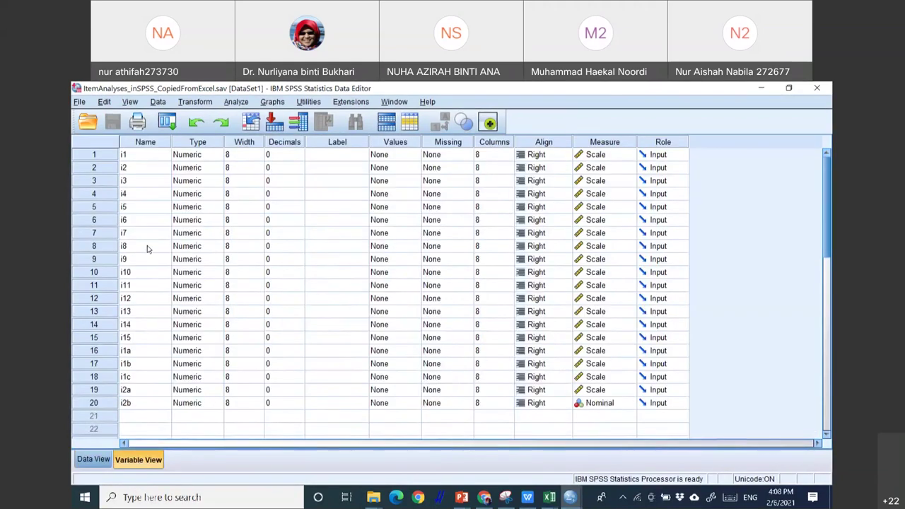
click(160, 142)
click(147, 154)
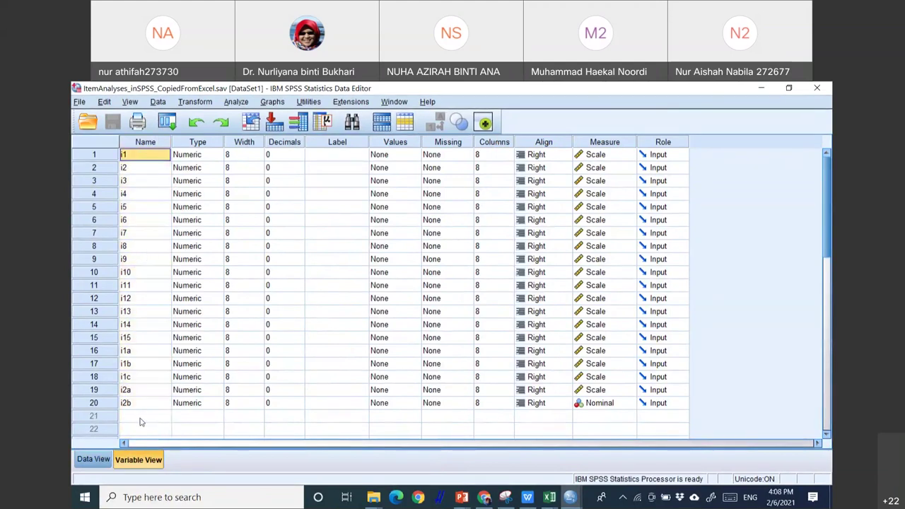
click(145, 403)
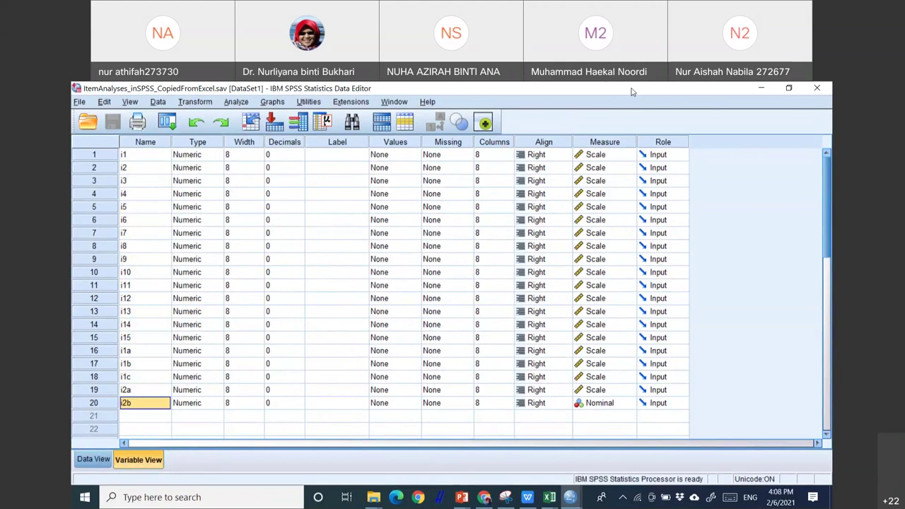
- Set the measurement level of variable i2b to Scale, and choose Scale for i2 as well
click(607, 405)
click(616, 415)
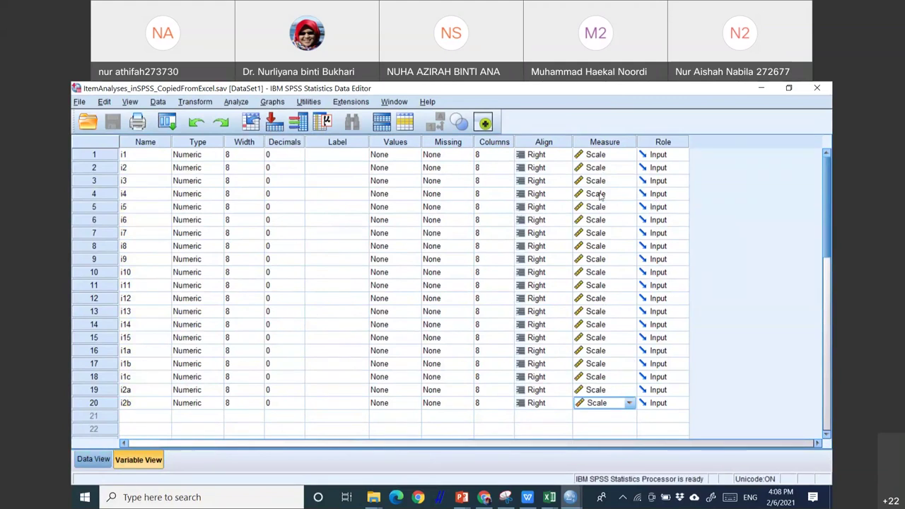
click(600, 168)
click(598, 181)
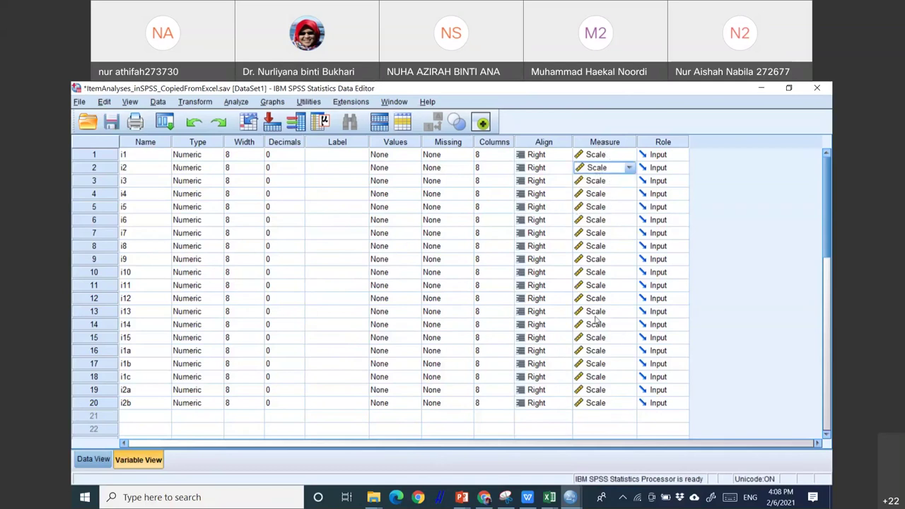
- Set up a Reliability Analysis with objective items i1 to i15, leaving out i1a, i1b, i1c, i2a and i2b
click(93, 459)
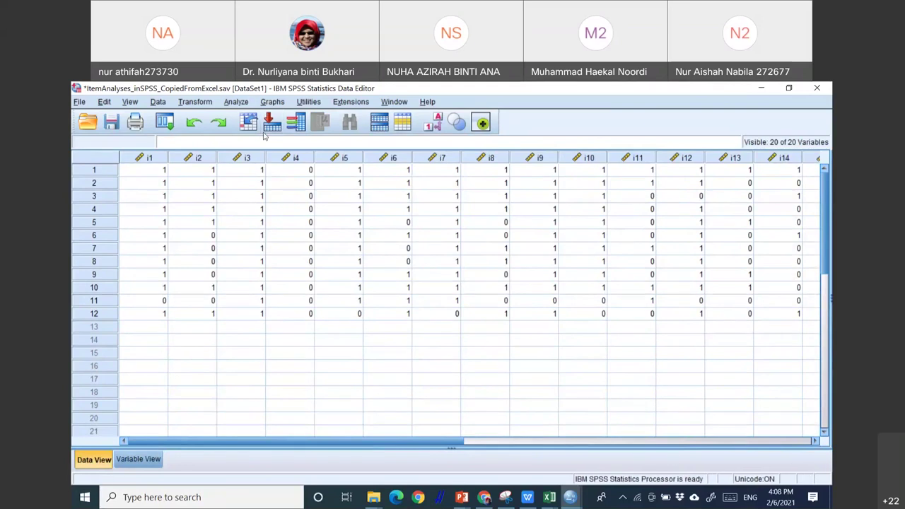
click(236, 102)
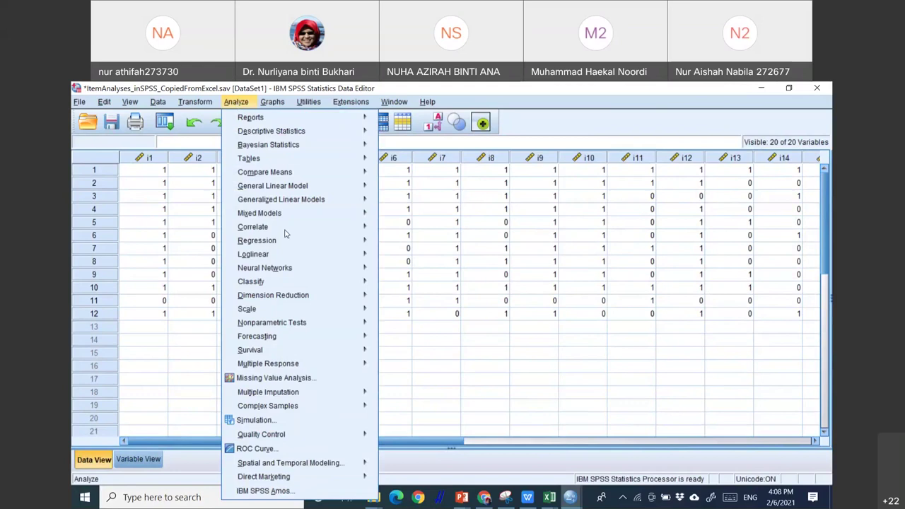
mouse_move(304, 309)
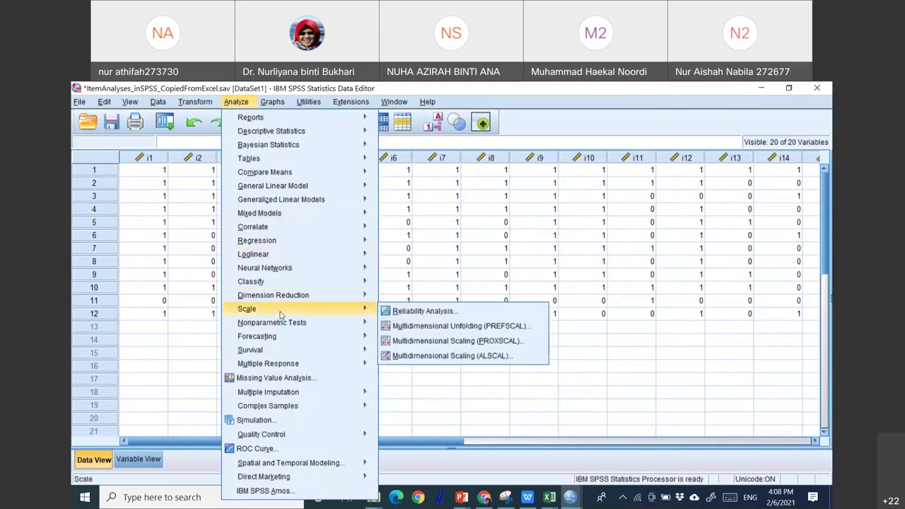
click(428, 311)
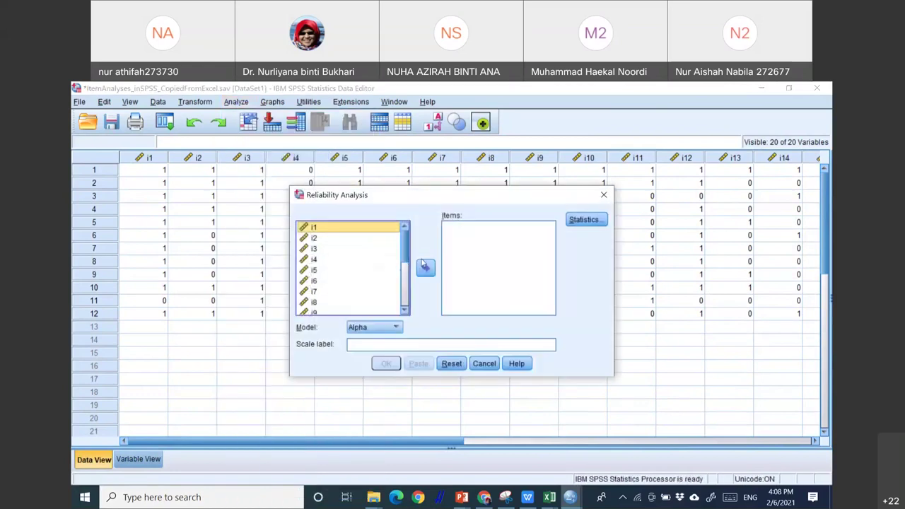
drag(406, 249, 406, 226)
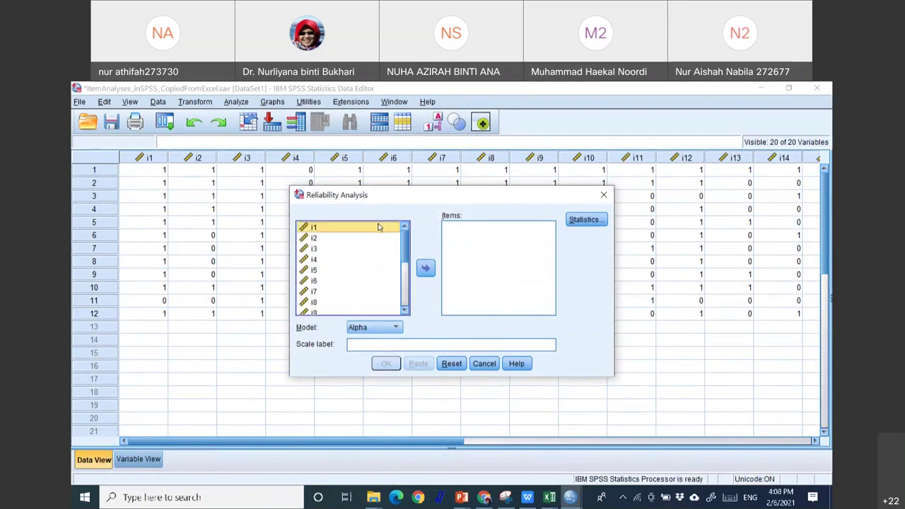
key(ctrl+a)
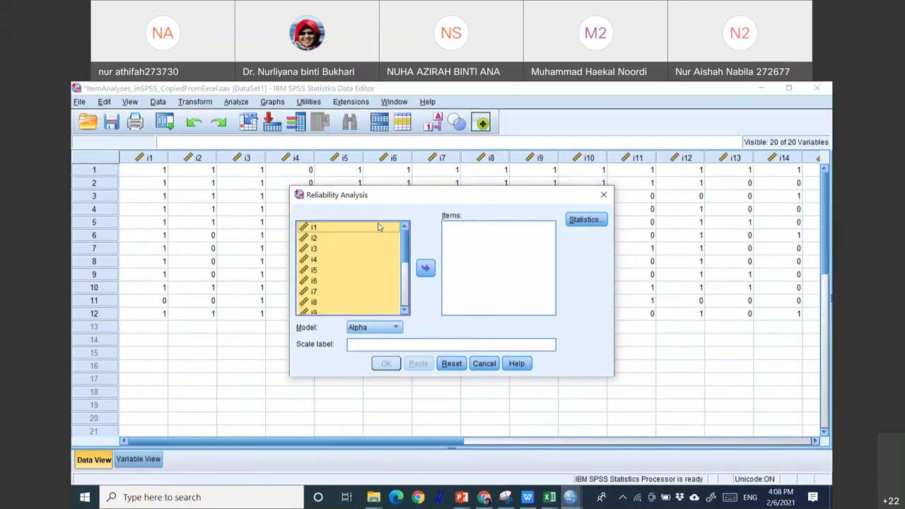
scroll(409, 258, down, 4)
ctrl+click(314, 309)
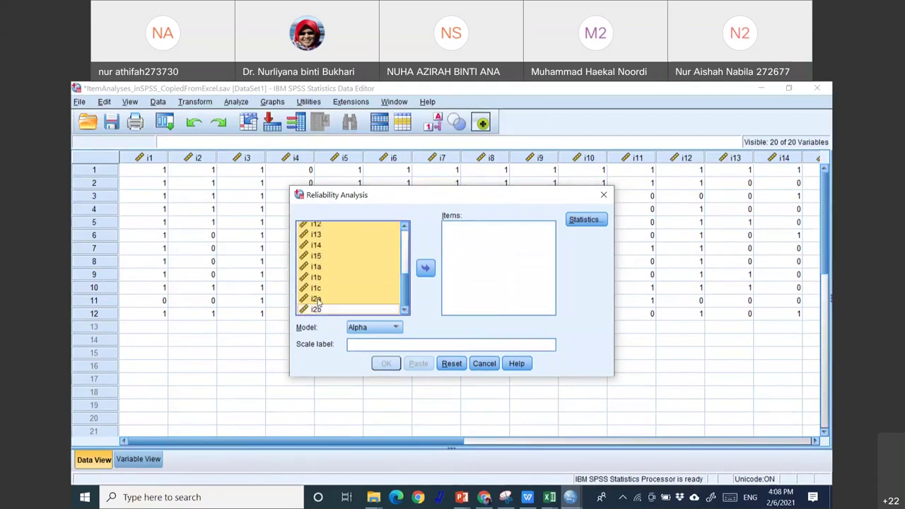
ctrl+click(316, 298)
ctrl+click(318, 288)
ctrl+click(317, 278)
ctrl+click(317, 267)
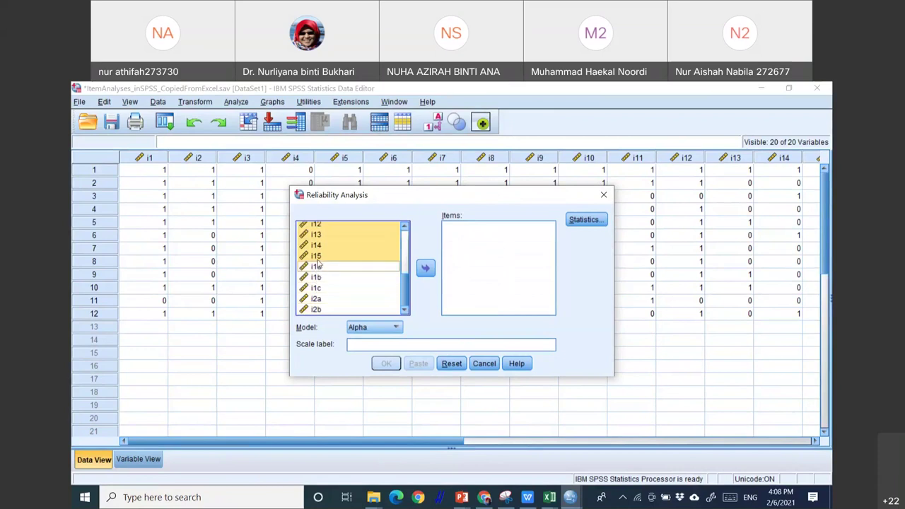
click(425, 267)
scroll(552, 297, down, 2)
scroll(556, 302, up, 2)
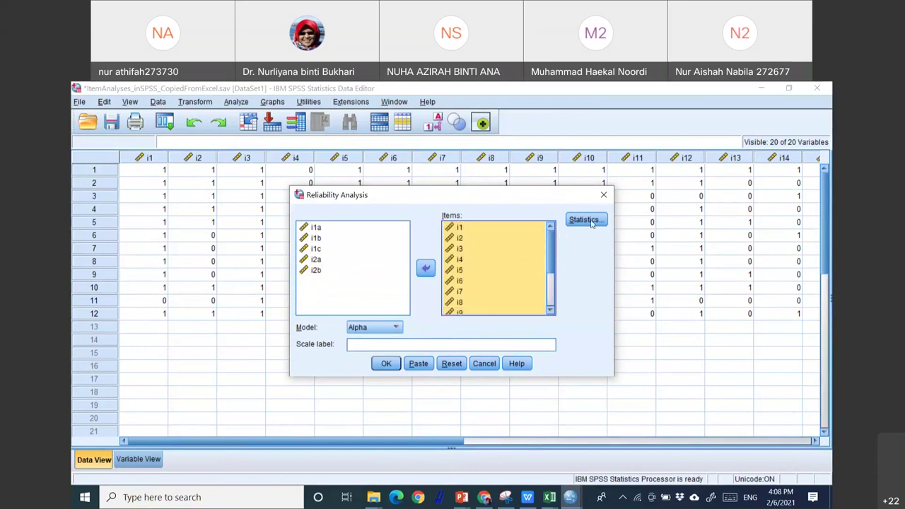
- Request descriptives for item, scale and scale if item deleted in the Reliability Analysis statistics
click(591, 221)
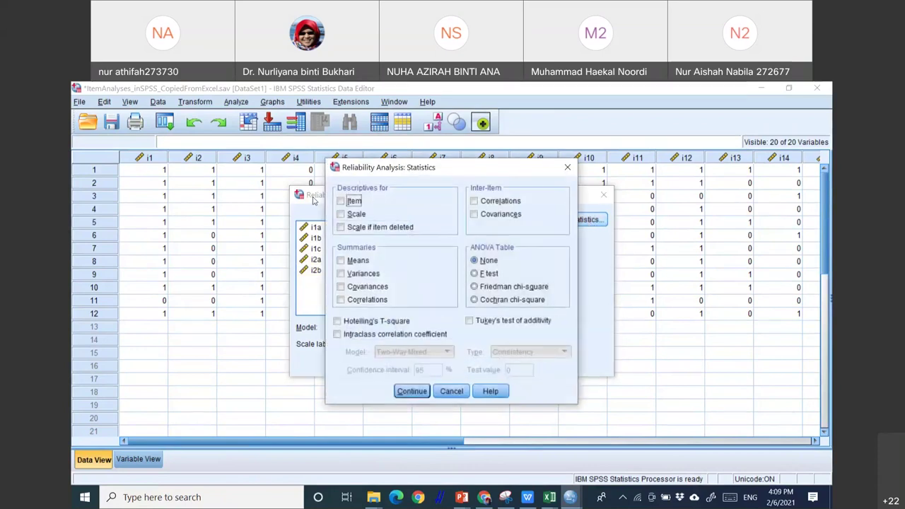
click(341, 201)
click(341, 215)
click(342, 228)
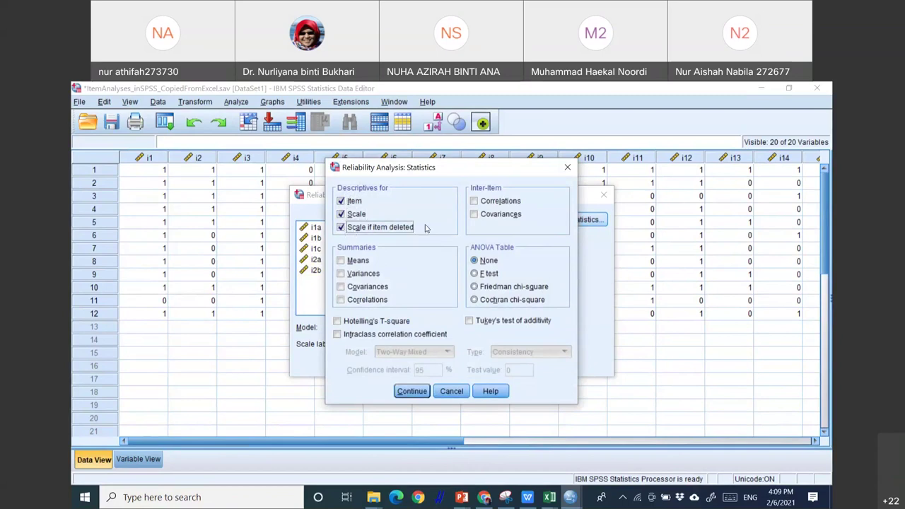
click(414, 392)
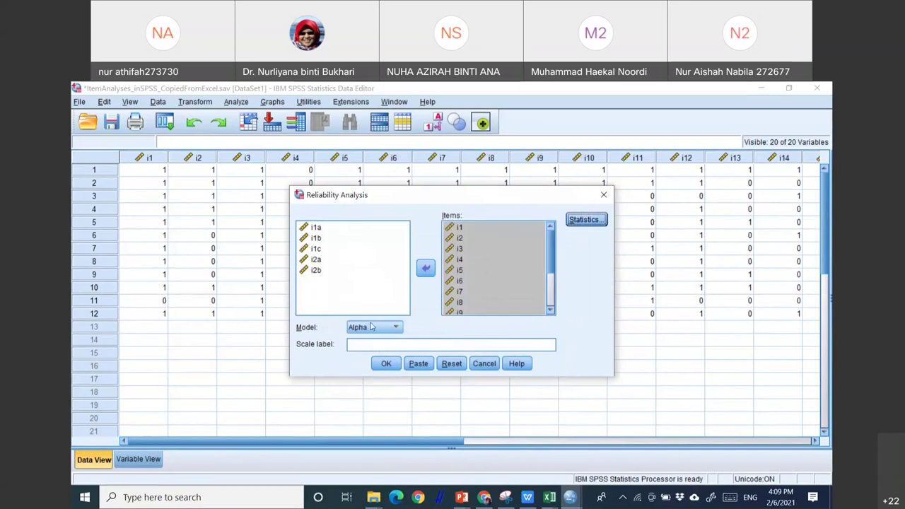
- Check the available reliability models, keep Alpha, and run the analysis on items i1 to i15
click(395, 328)
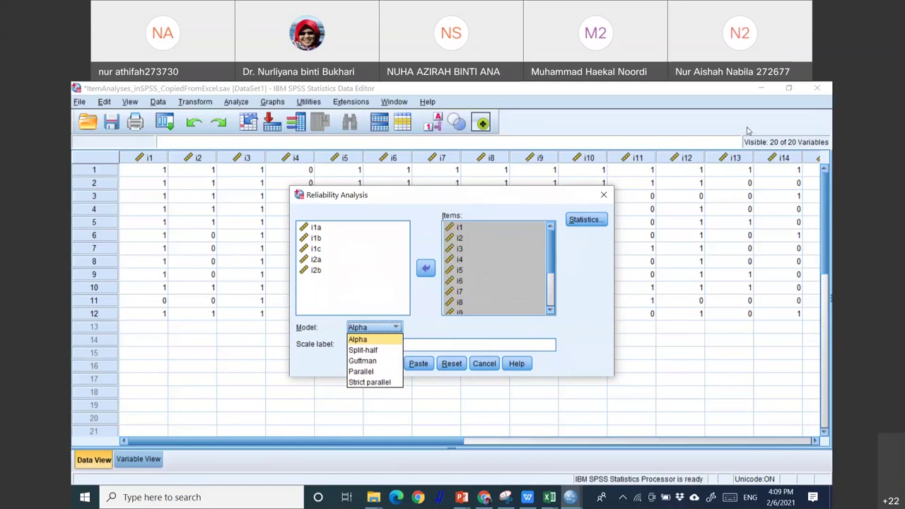
click(395, 330)
click(394, 330)
click(384, 330)
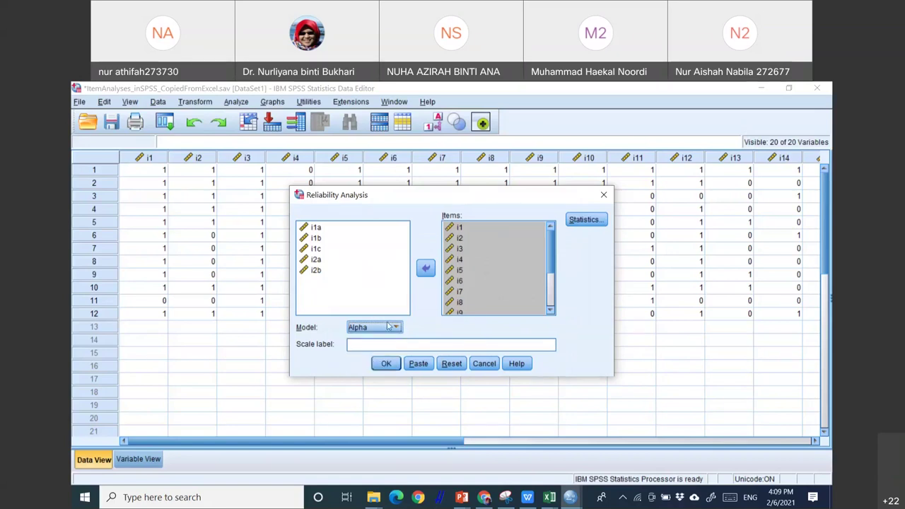
click(387, 365)
- Examine the Item Statistics and Item-Total Statistics tables in the reliability output
click(334, 294)
scroll(335, 294, down, 3)
scroll(336, 296, up, 4)
scroll(342, 303, down, 8)
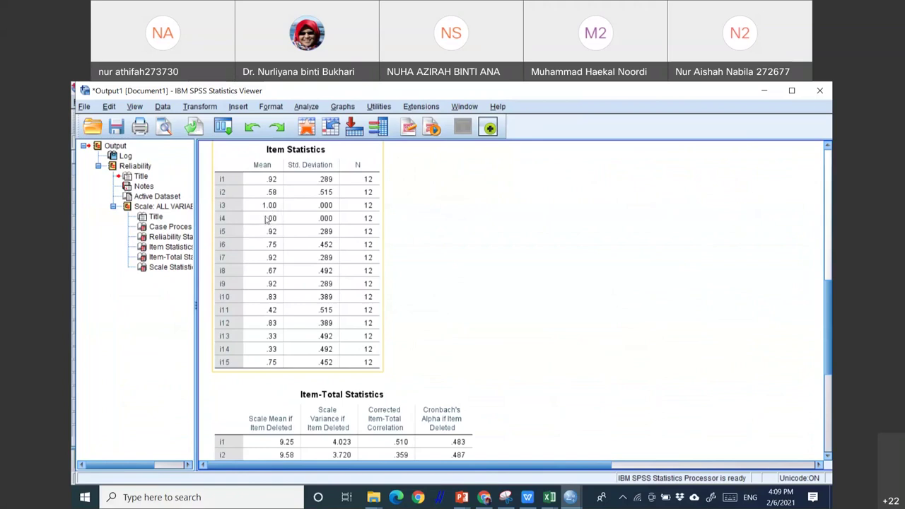
scroll(265, 224, down, 2)
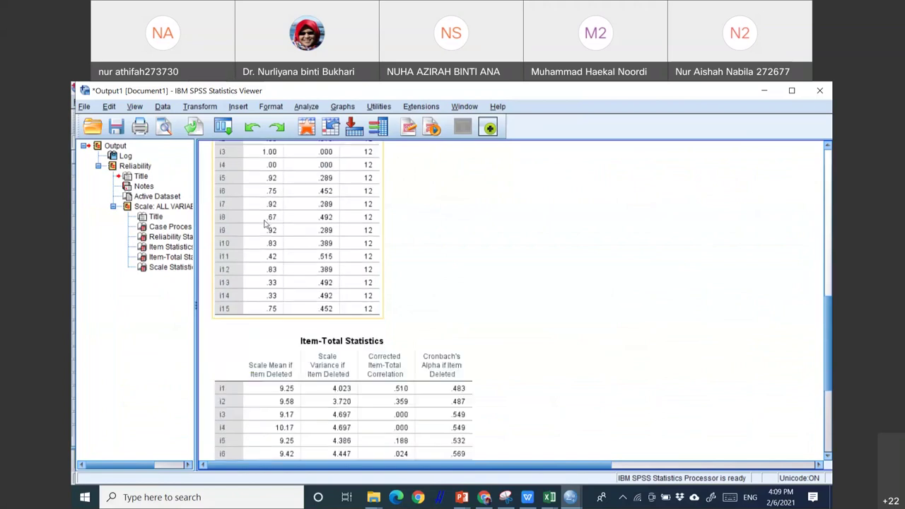
scroll(276, 222, down, 4)
scroll(283, 220, up, 6)
scroll(283, 220, down, 6)
click(459, 235)
scroll(458, 235, down, 2)
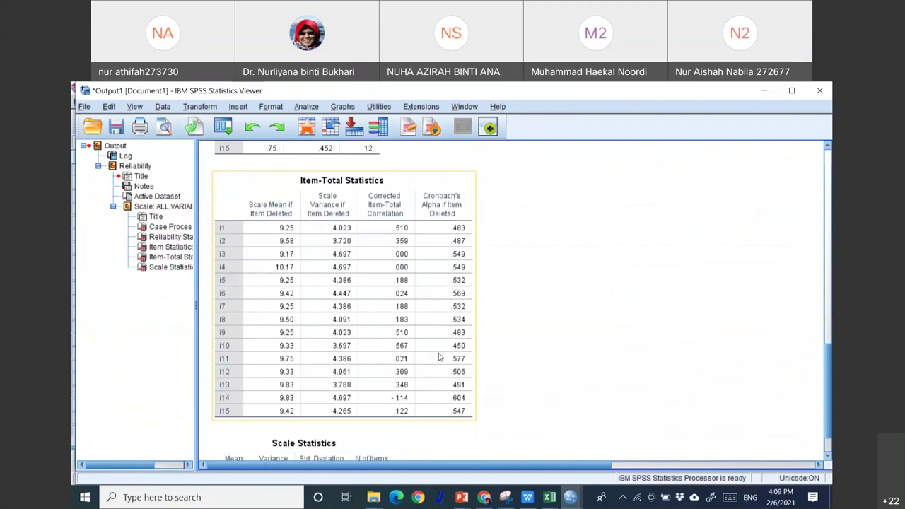
- Examine Cronbach's Alpha in the Reliability Statistics table and review the whole output from the syntax log to Scale Statistics
scroll(438, 351, up, 10)
click(266, 263)
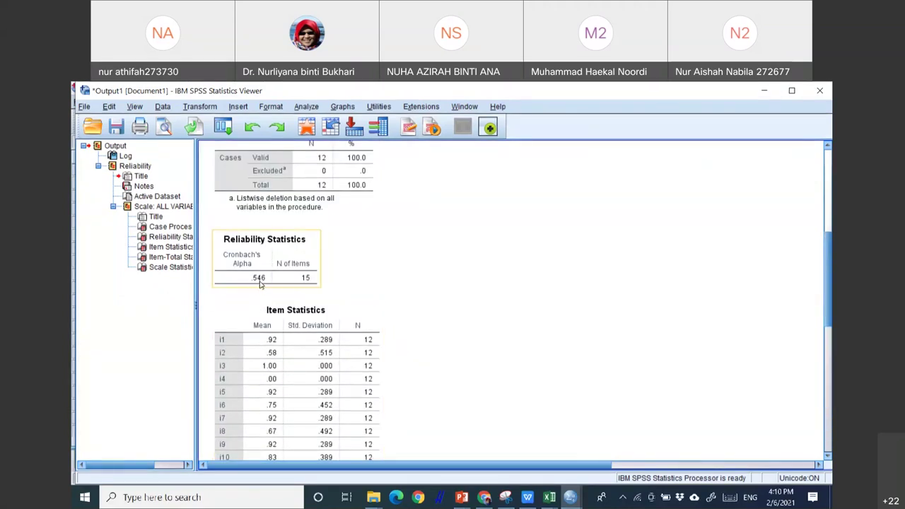
click(370, 245)
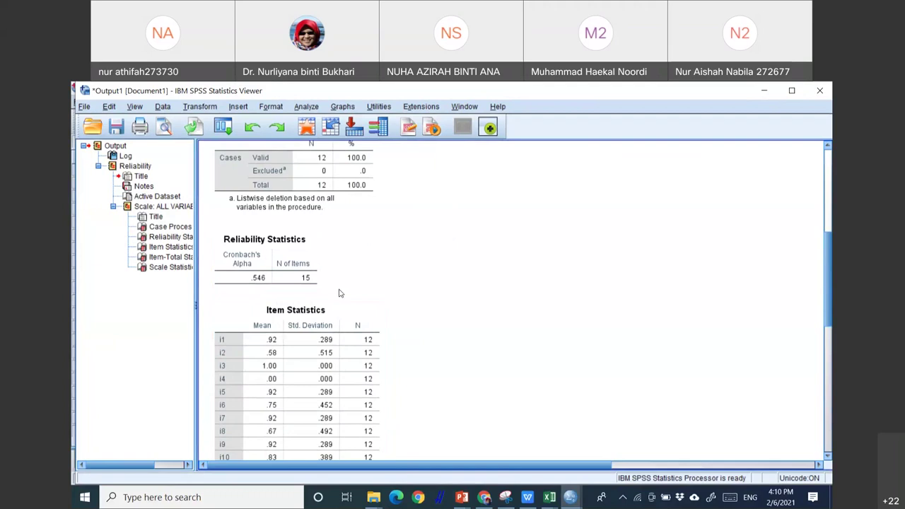
scroll(339, 294, down, 3)
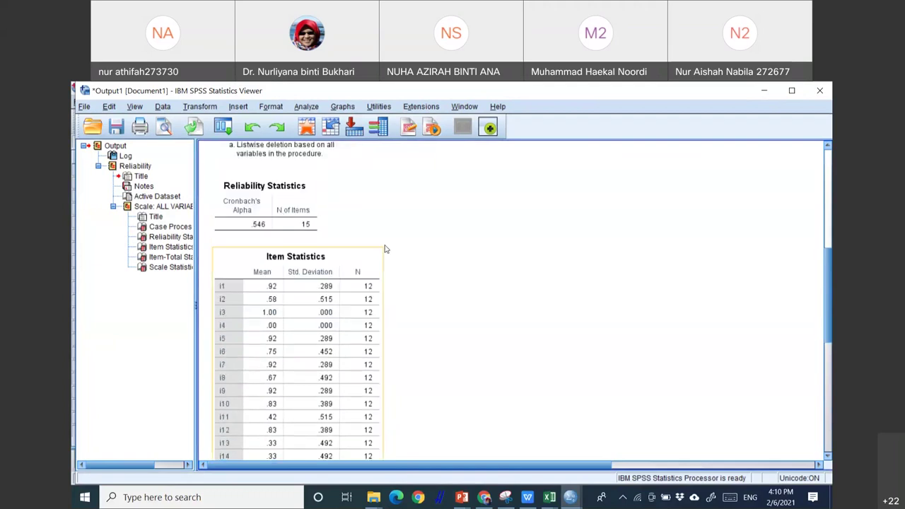
scroll(388, 249, down, 2)
scroll(387, 249, down, 5)
scroll(459, 249, down, 1)
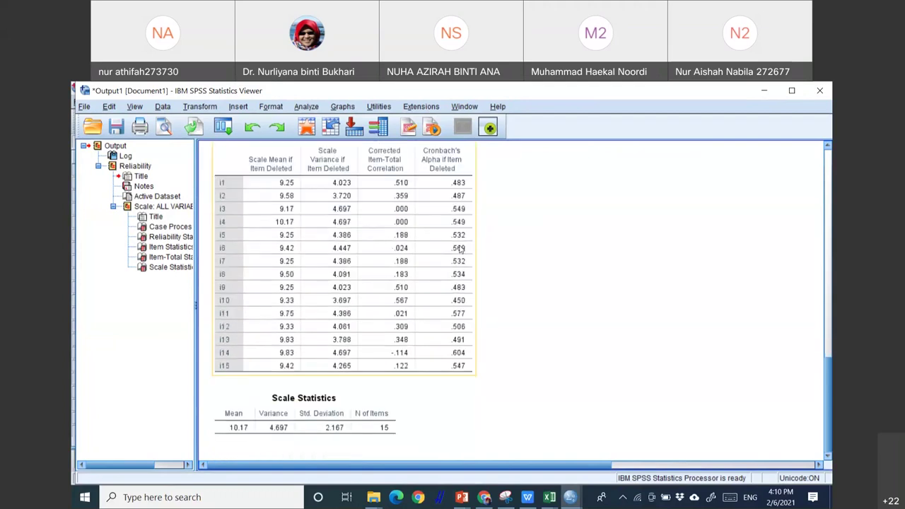
scroll(460, 244, up, 2)
scroll(455, 245, down, 2)
scroll(454, 245, up, 10)
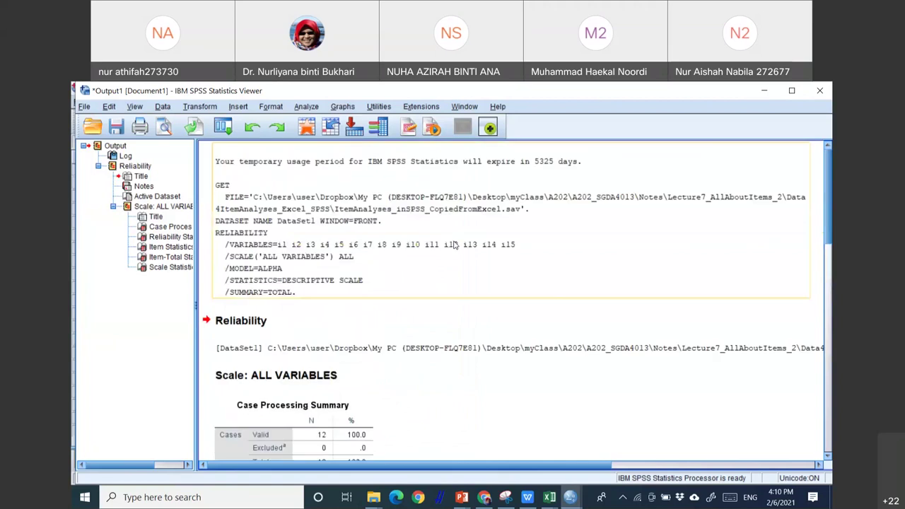
scroll(454, 246, down, 7)
scroll(455, 245, down, 7)
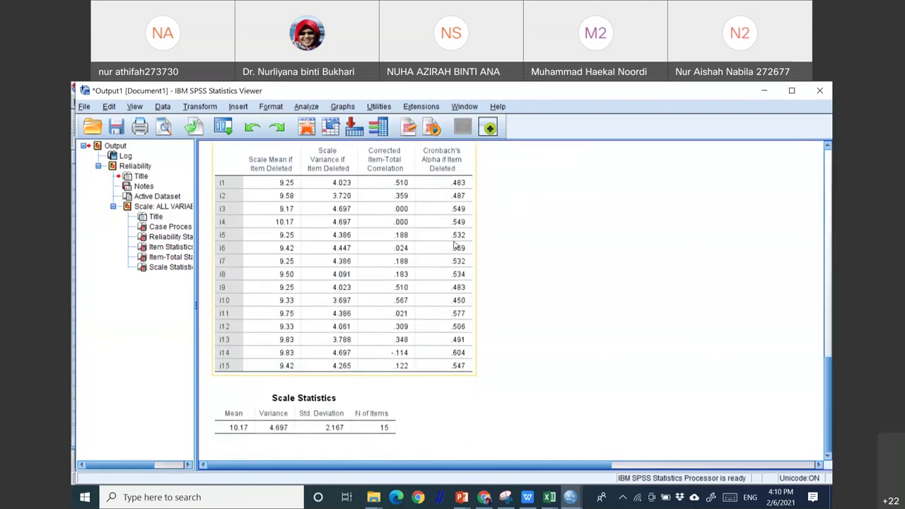
- Run the Reliability Analysis again on items i1 to i15 with the Alpha model and the same three descriptives
click(315, 109)
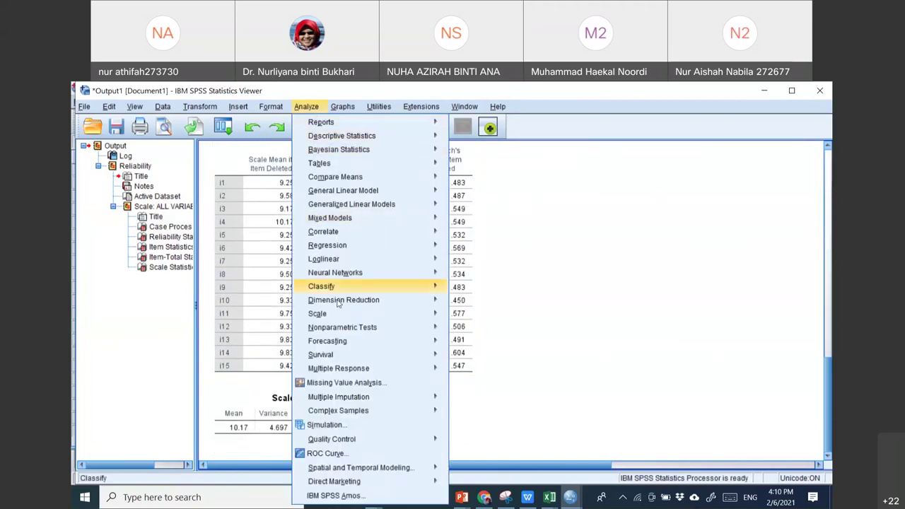
mouse_move(318, 313)
click(538, 314)
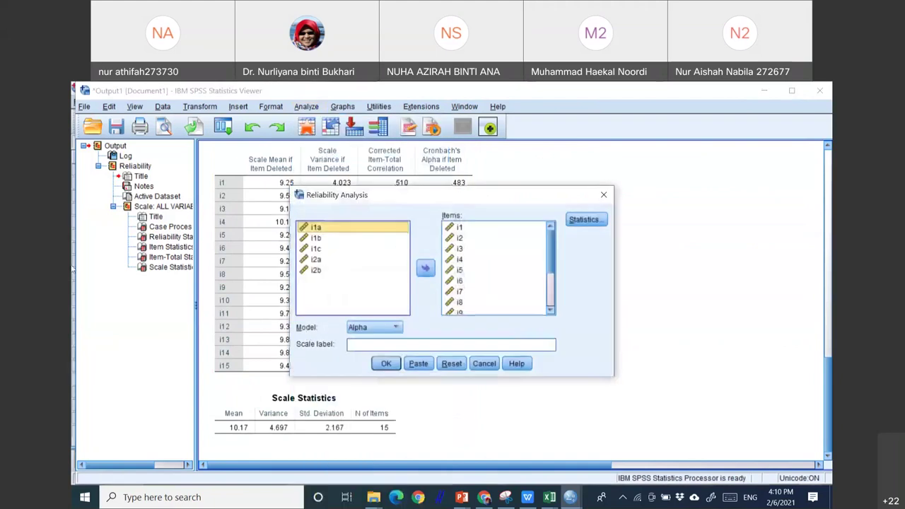
click(602, 221)
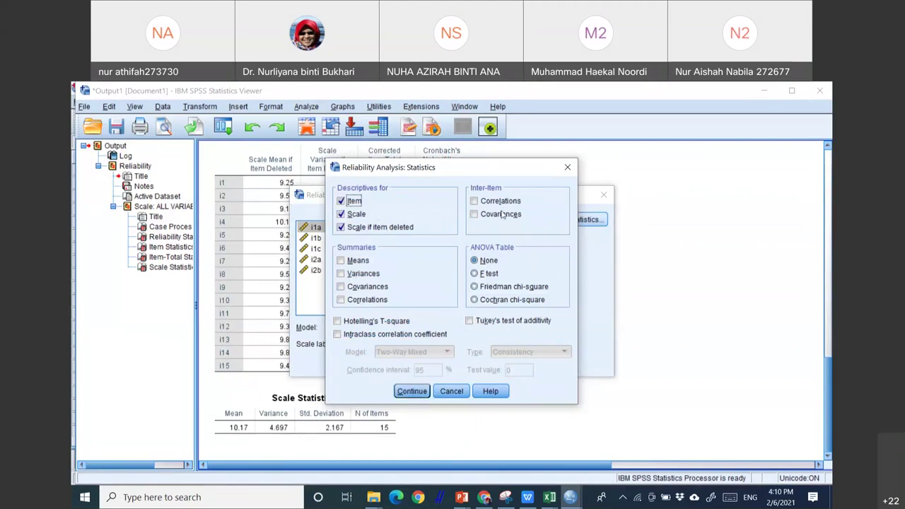
click(412, 391)
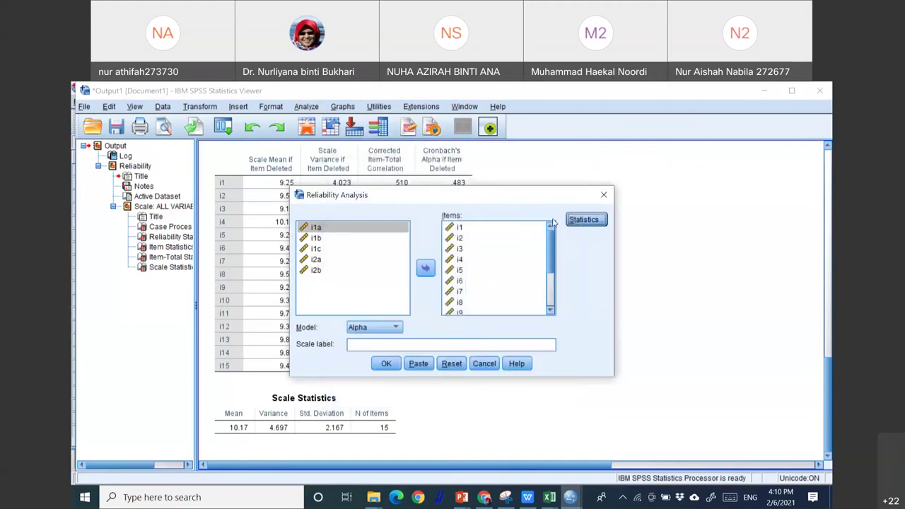
scroll(555, 248, down, 2)
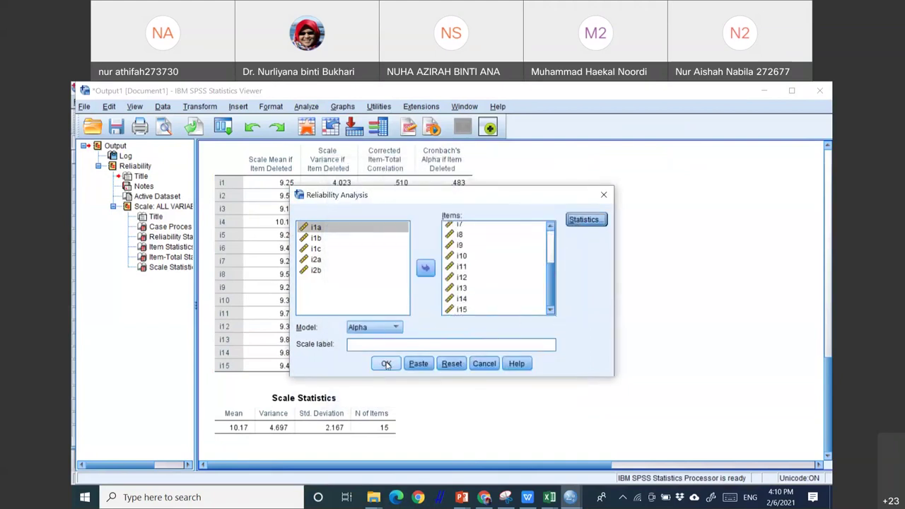
key(Return)
- Review the output of both reliability runs and select the first run's Item-Total Statistics table to read its corrected item-total correlations
scroll(593, 315, down, 10)
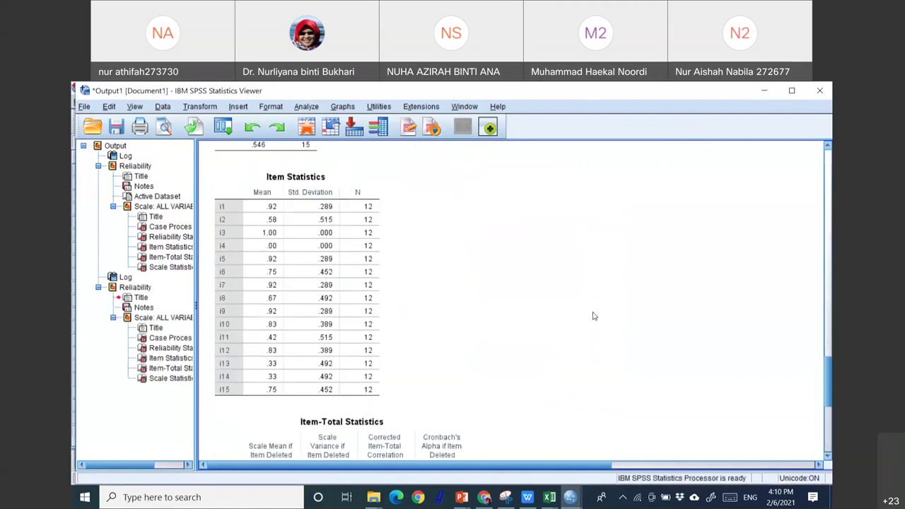
scroll(594, 316, down, 4)
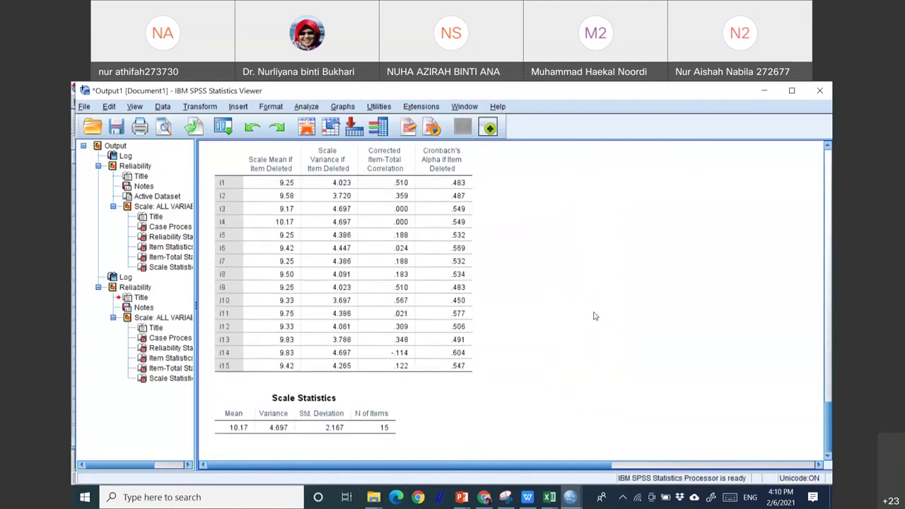
scroll(597, 301, up, 10)
scroll(602, 290, down, 9)
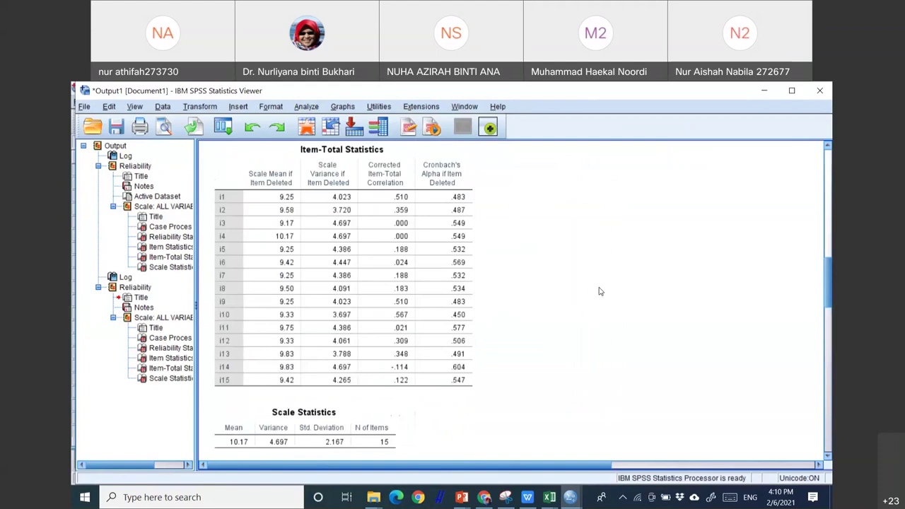
scroll(596, 290, up, 8)
scroll(593, 287, up, 10)
scroll(590, 287, down, 18)
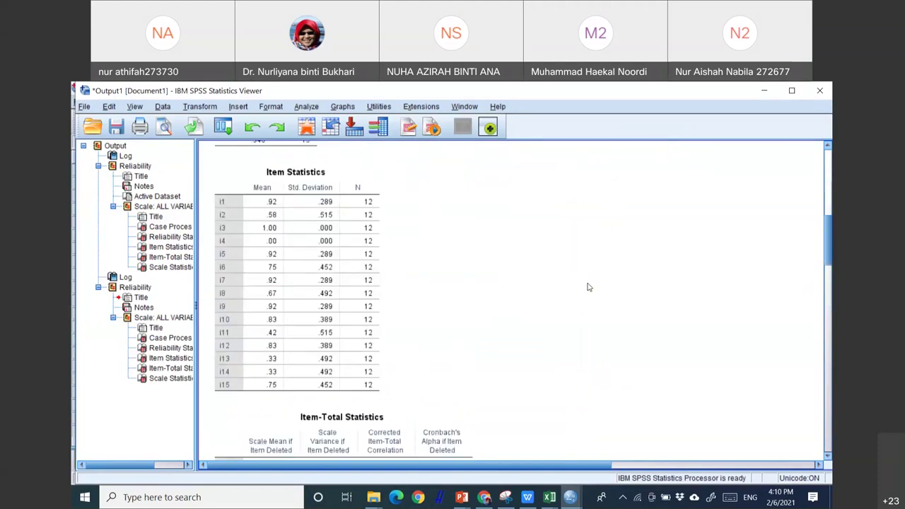
click(394, 175)
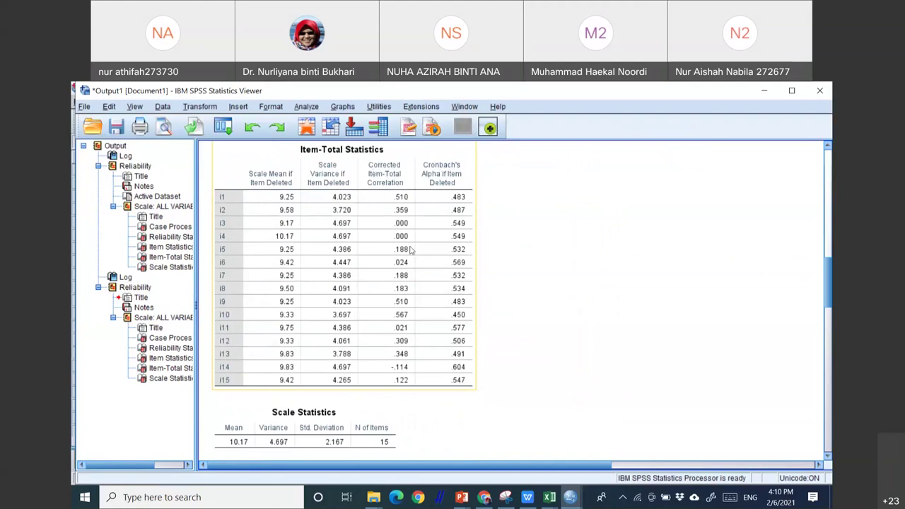
click(370, 225)
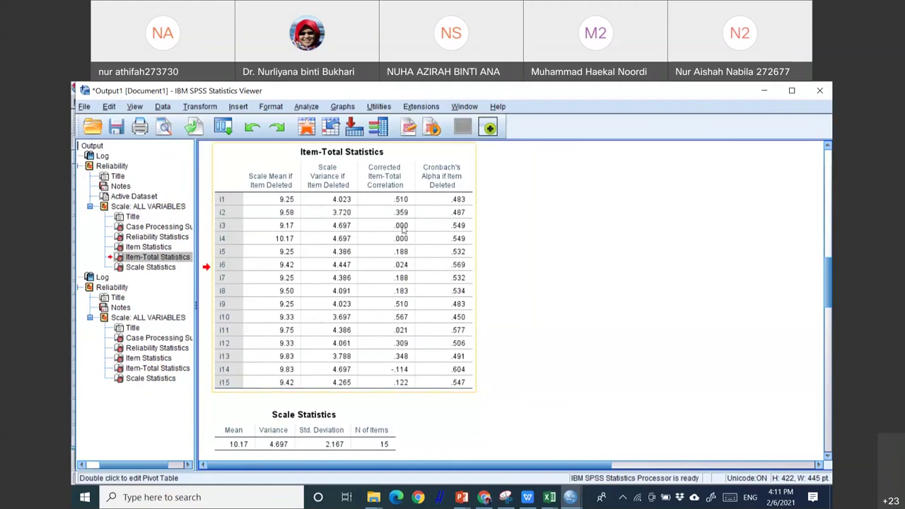
- Compare the item means in the first run's Item Statistics table with the values in its Item-Total Statistics table
scroll(403, 237, down, 6)
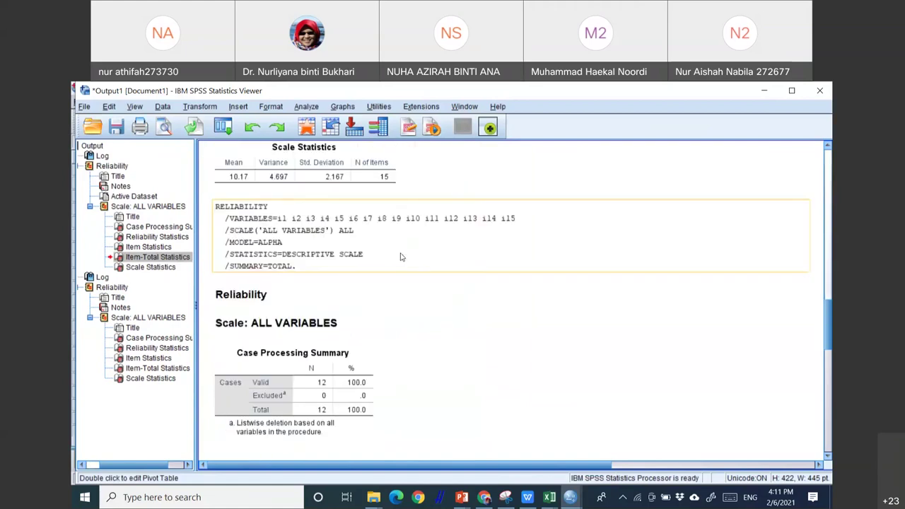
scroll(402, 251, up, 6)
scroll(401, 255, up, 3)
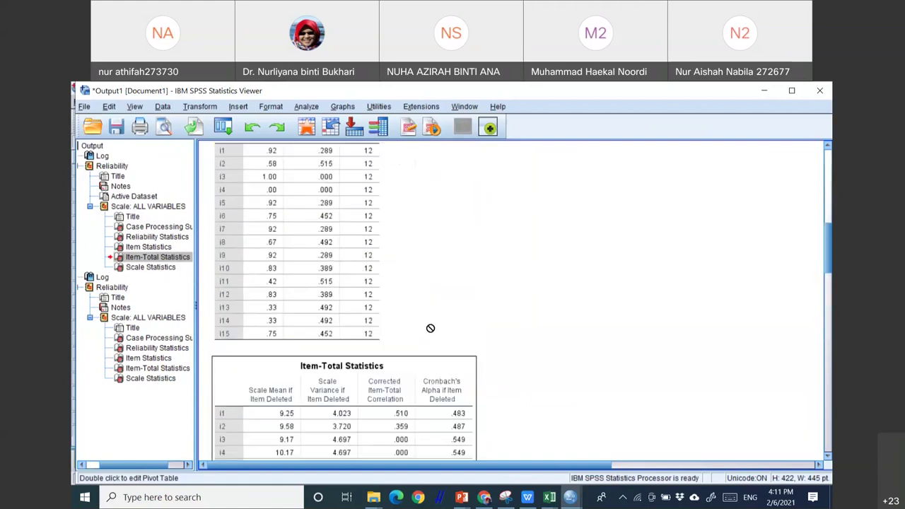
scroll(416, 333, up, 5)
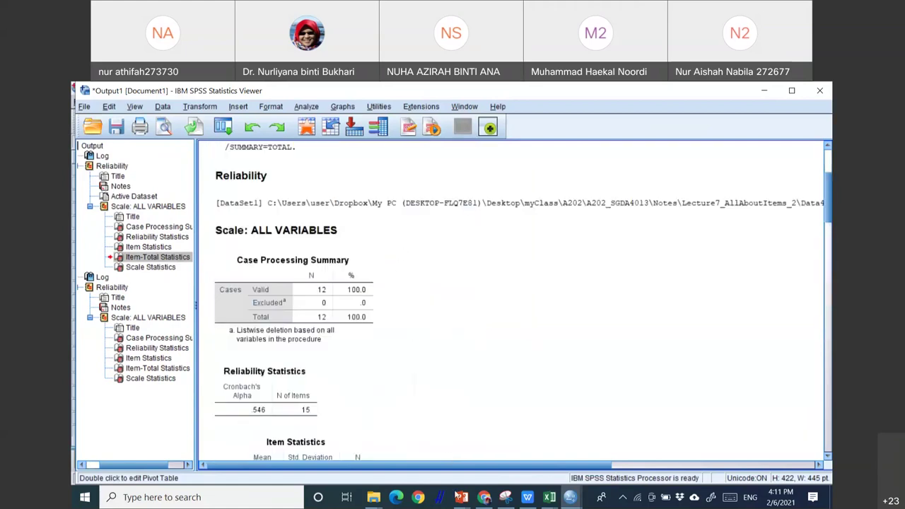
scroll(300, 282, down, 3)
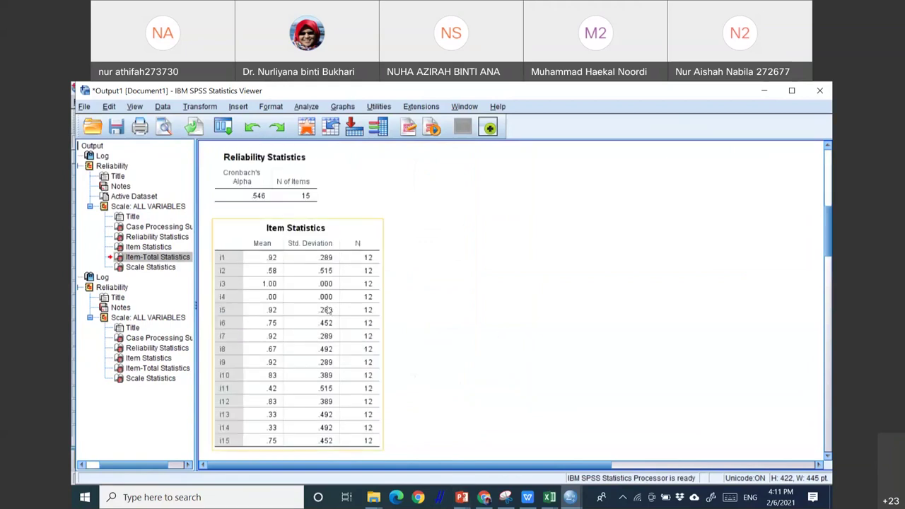
scroll(334, 314, down, 7)
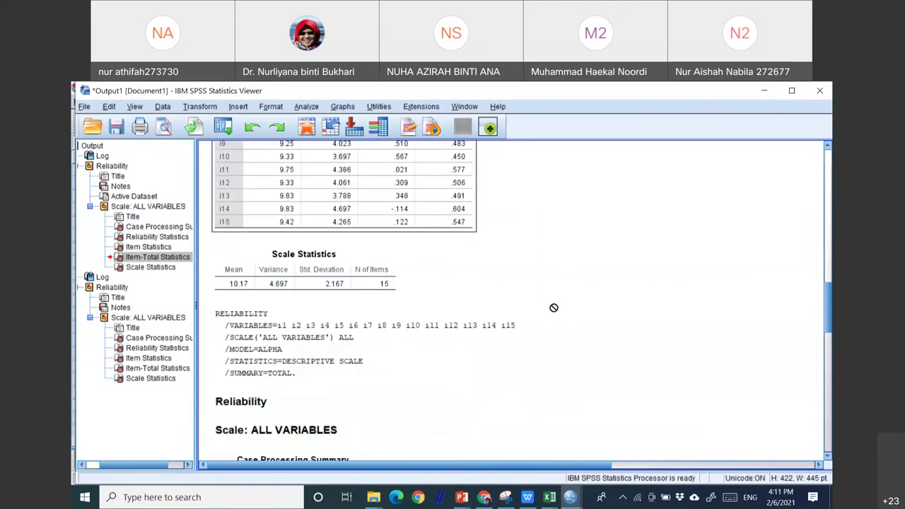
scroll(554, 307, up, 8)
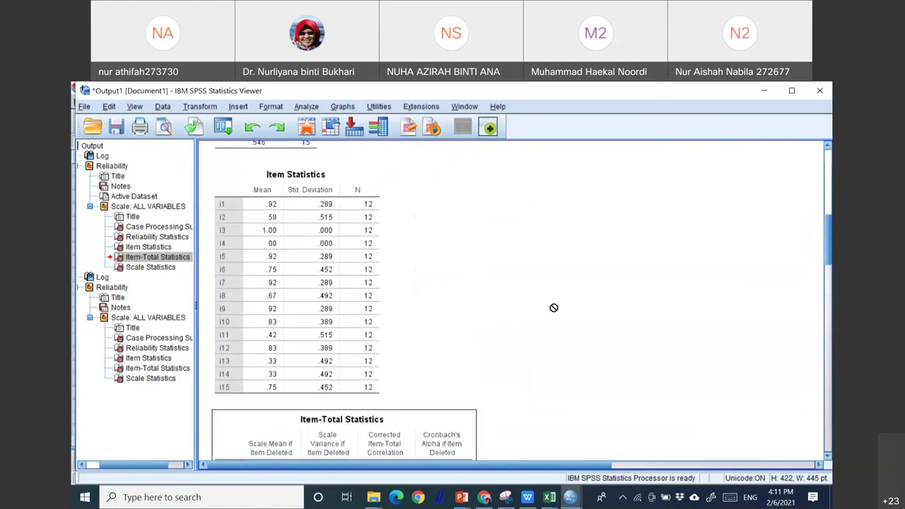
click(240, 239)
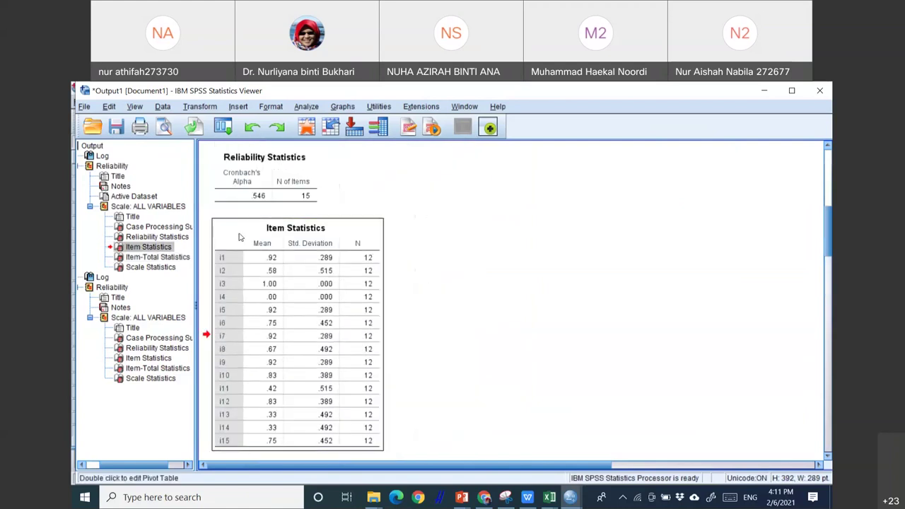
scroll(240, 241, down, 4)
click(241, 242)
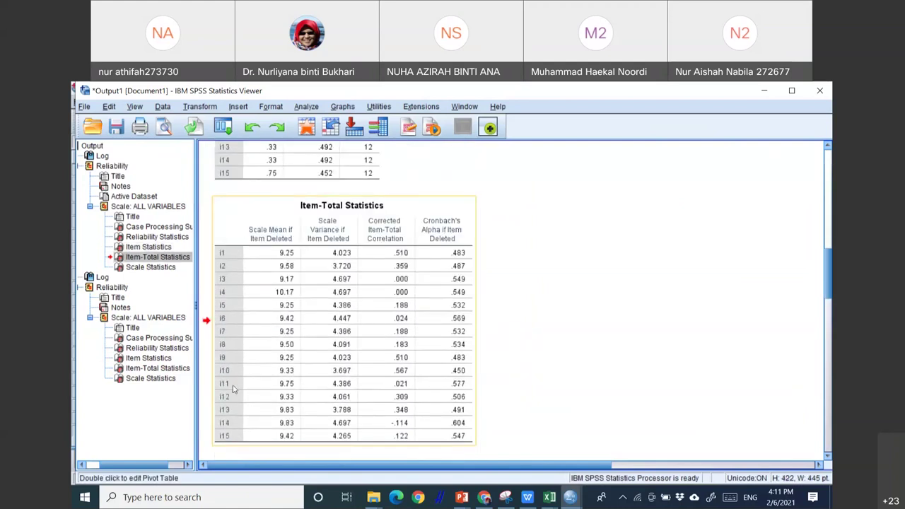
click(281, 287)
scroll(434, 314, up, 3)
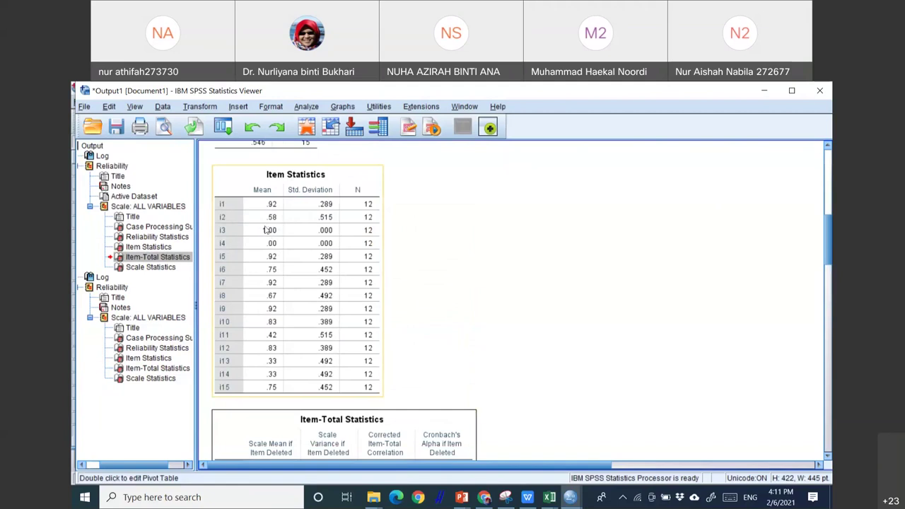
- Reopen the Reliability Analysis and remove items i1 to i15 from the analysed items
click(305, 107)
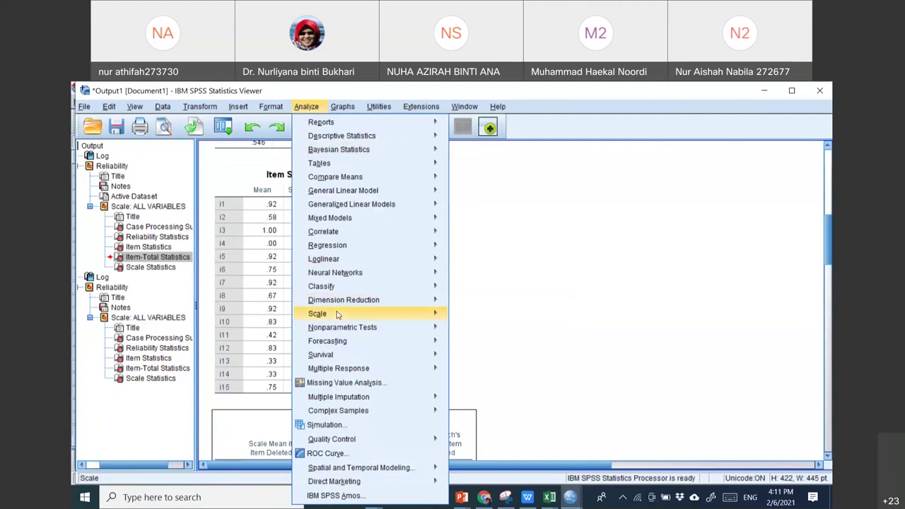
mouse_move(340, 314)
click(493, 317)
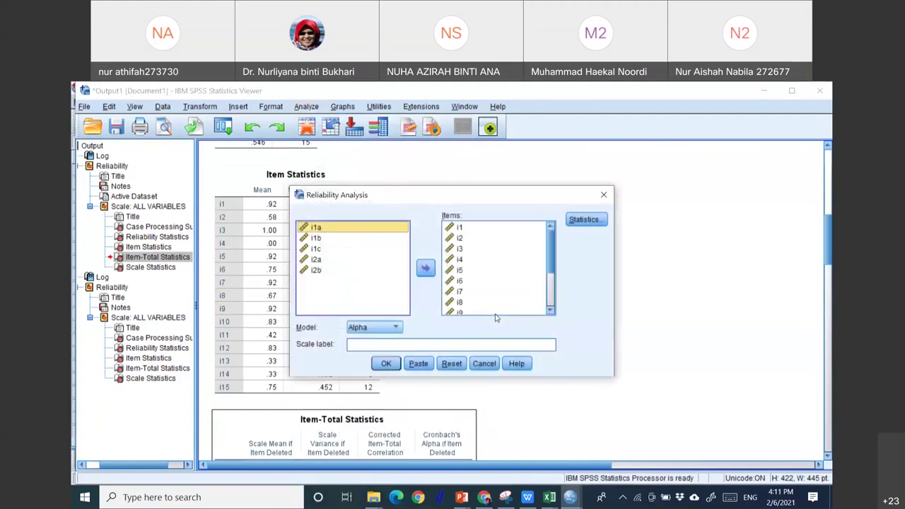
click(461, 227)
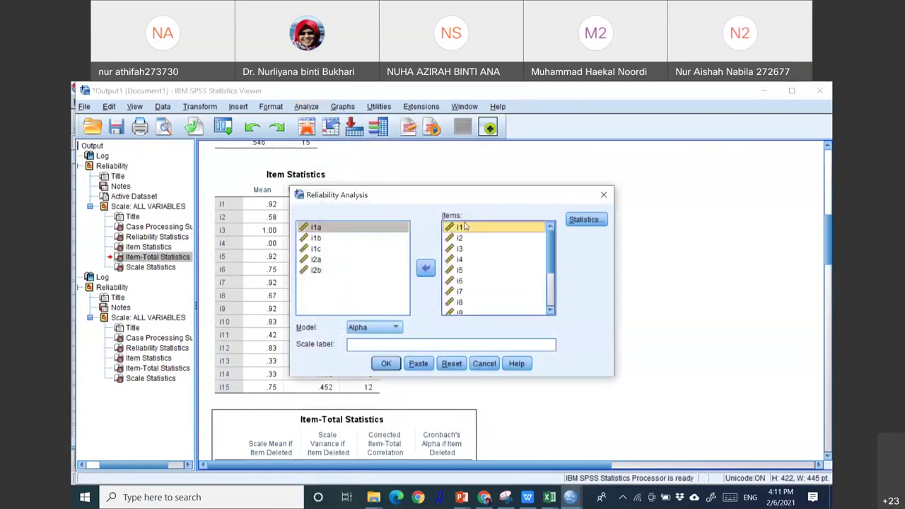
key(ctrl+a)
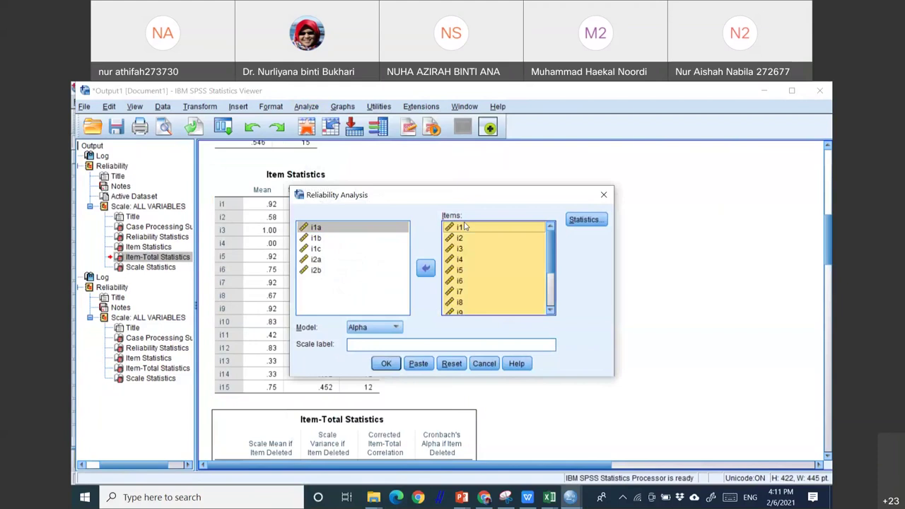
click(427, 269)
drag(404, 255, 404, 280)
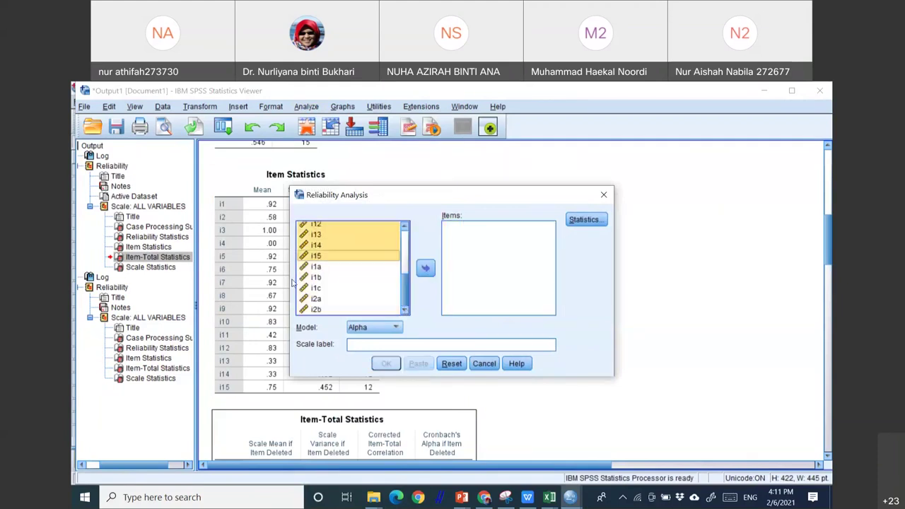
- Run the Reliability Analysis on i1a, i1b, i1c, i2a and i2b with the Alpha model and item, scale and scale-if-item-deleted descriptives
click(315, 267)
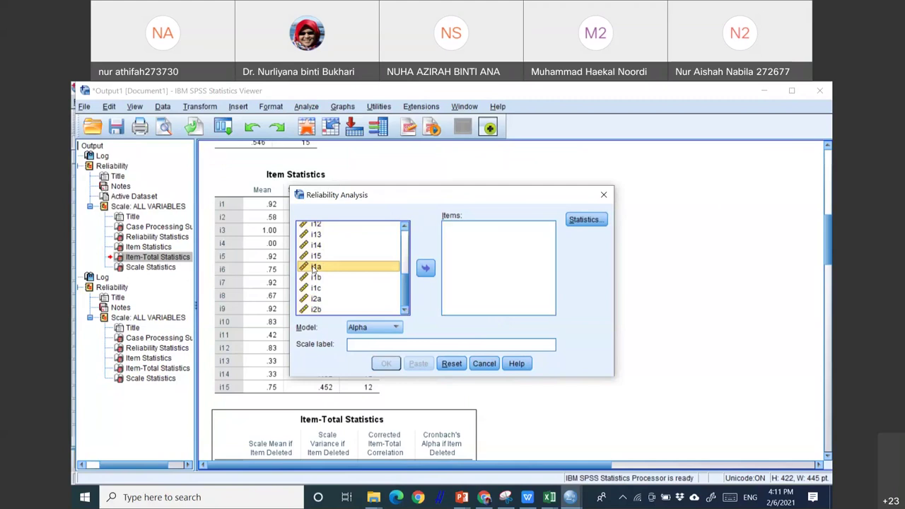
drag(316, 269, 320, 310)
click(426, 268)
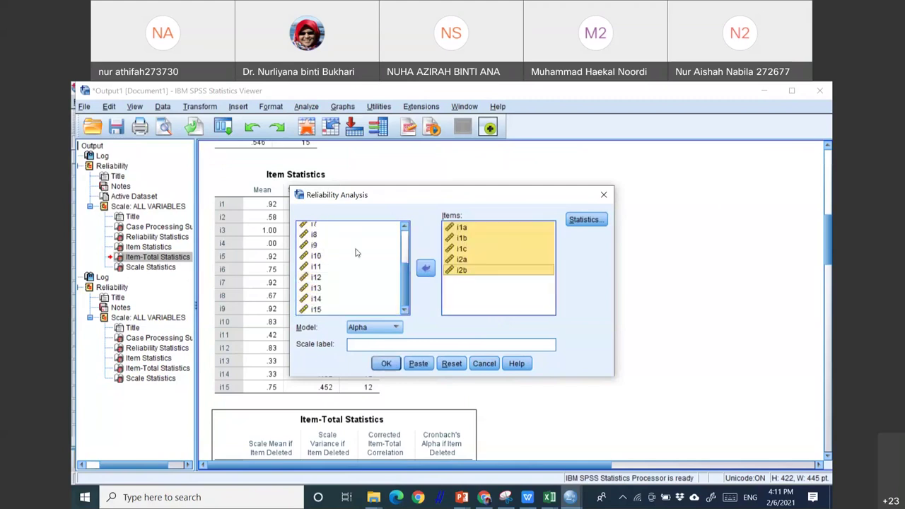
click(585, 220)
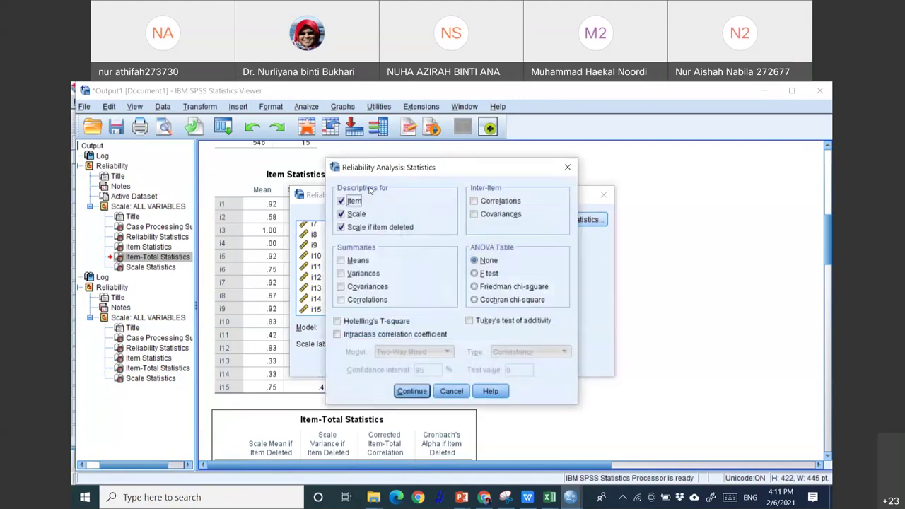
key(Return)
click(395, 365)
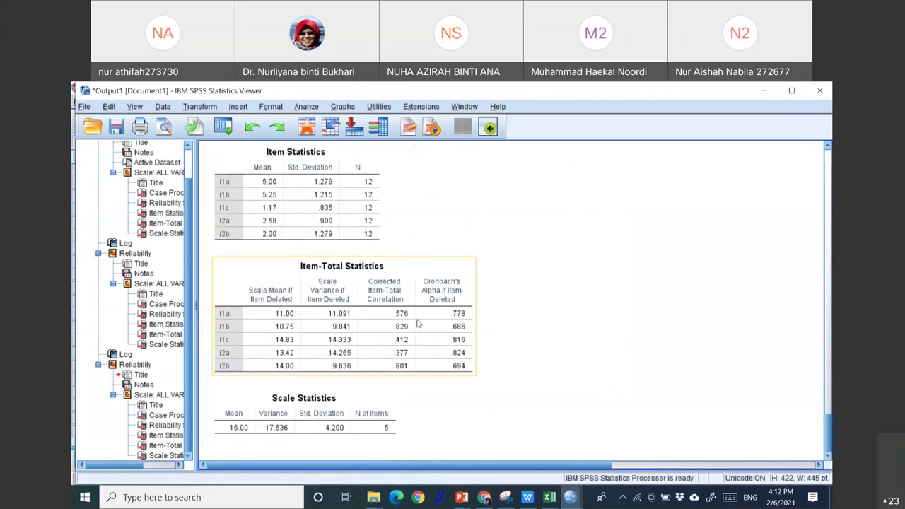
- Compare the subjective items' means in Item Statistics with their maximum marks in row 2 of the Excel scoring workbook, and return to the SPSS output
click(274, 183)
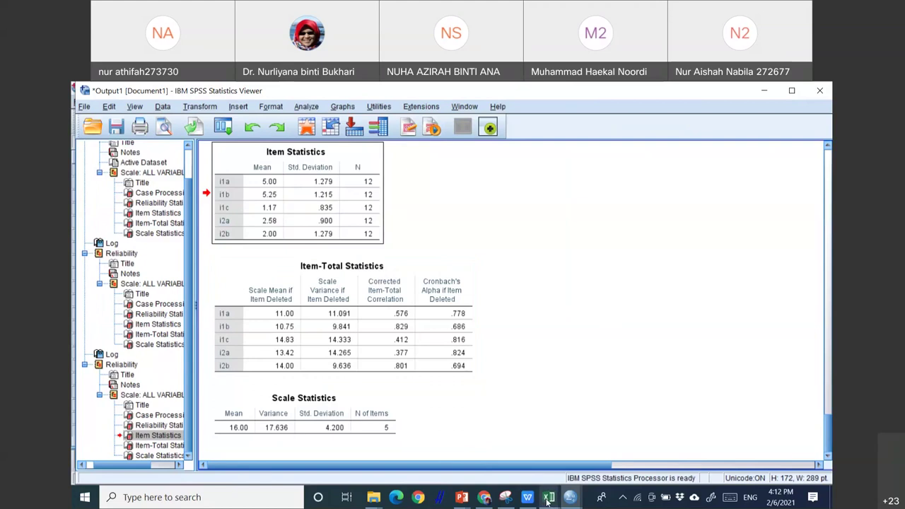
mouse_move(549, 497)
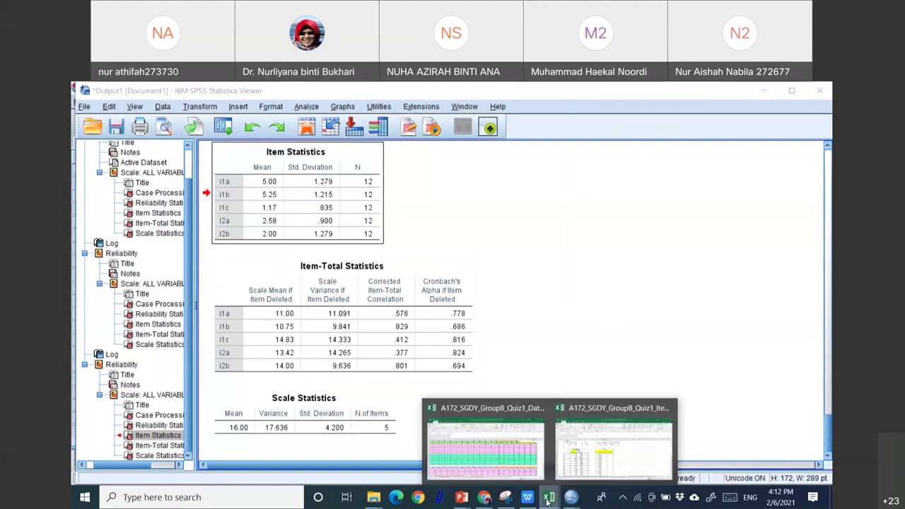
click(520, 471)
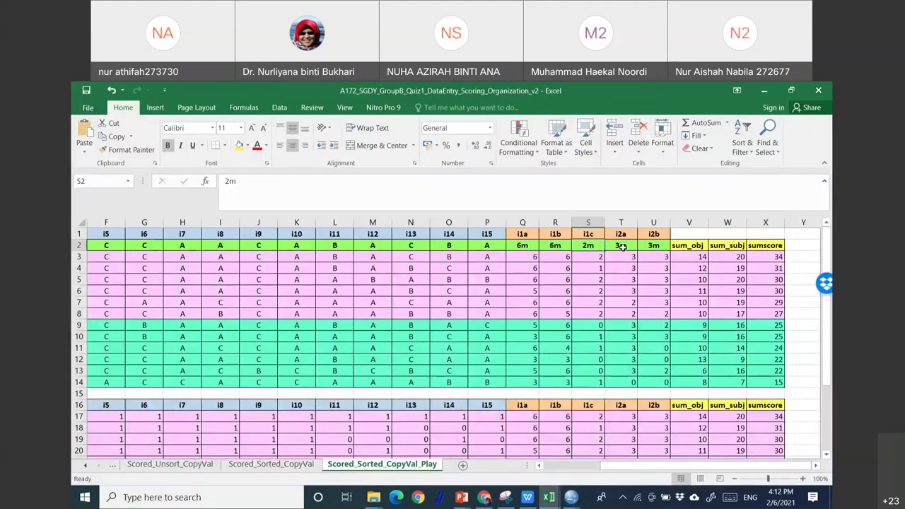
click(628, 245)
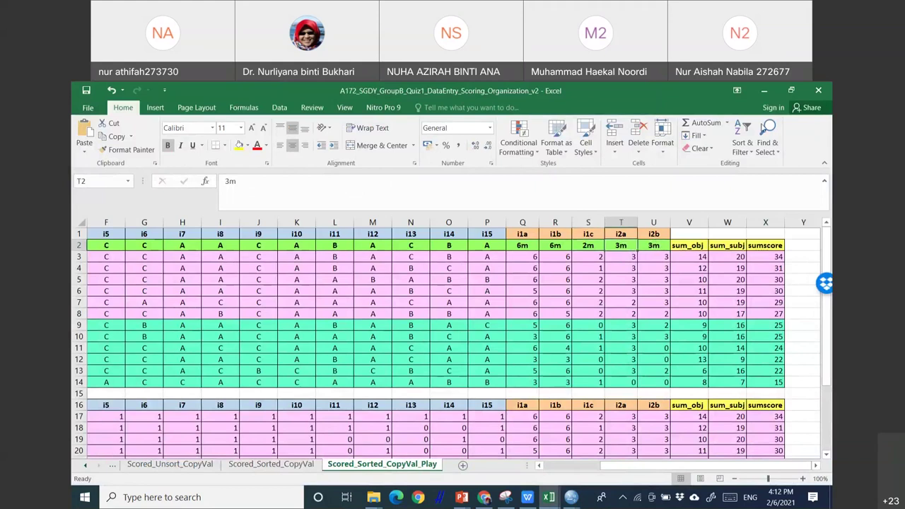
click(765, 91)
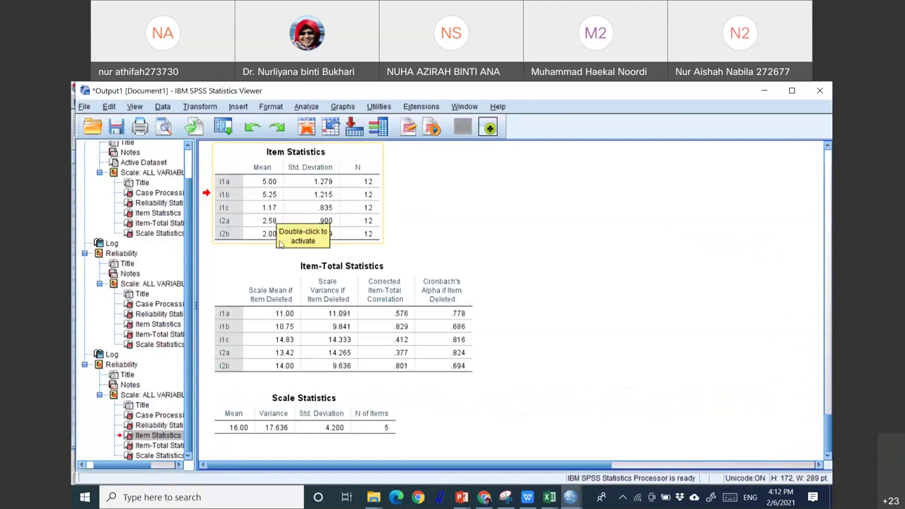
- Review the subjective items' reliability and item-total statistics alongside the item means and corrected item-total correlations of items i1 to i15
scroll(500, 236, up, 3)
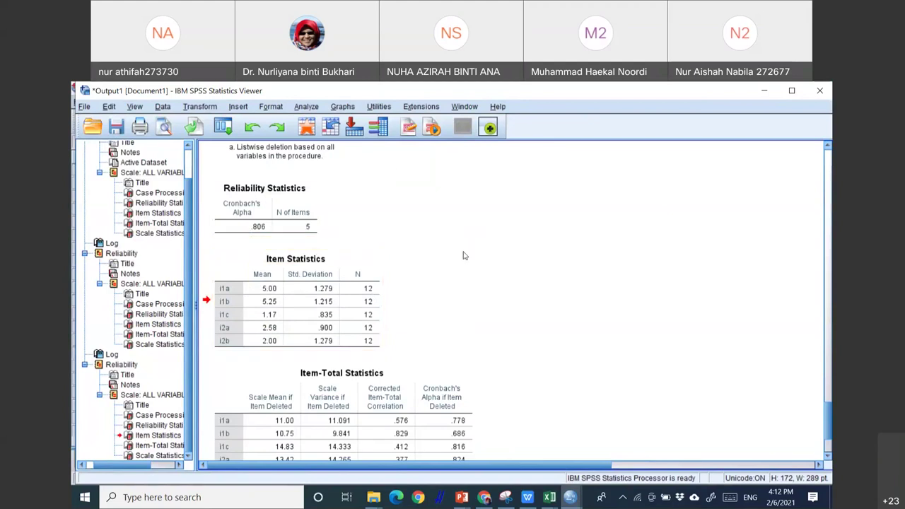
scroll(467, 261, down, 3)
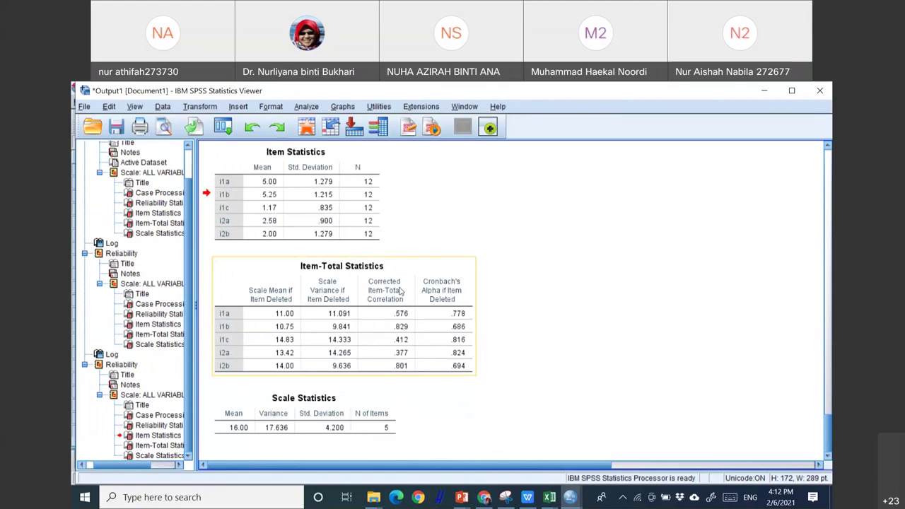
scroll(399, 383, up, 6)
scroll(400, 383, up, 13)
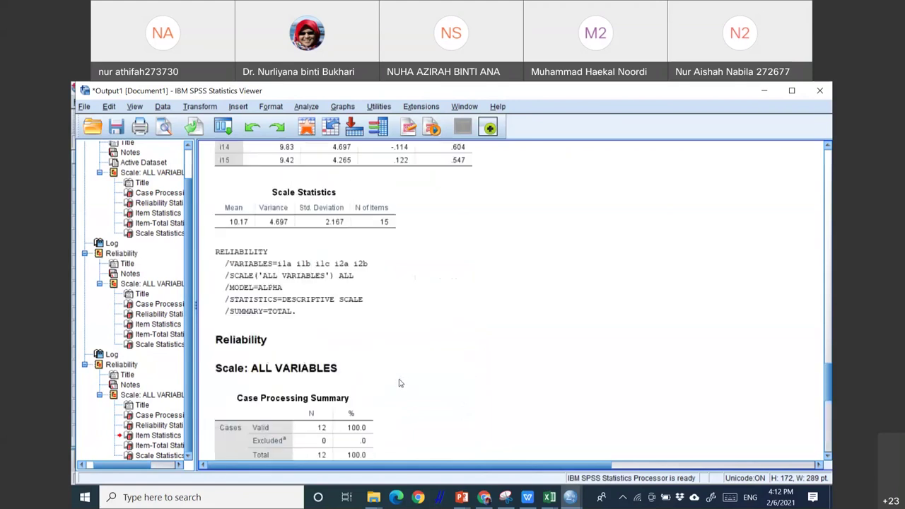
click(394, 361)
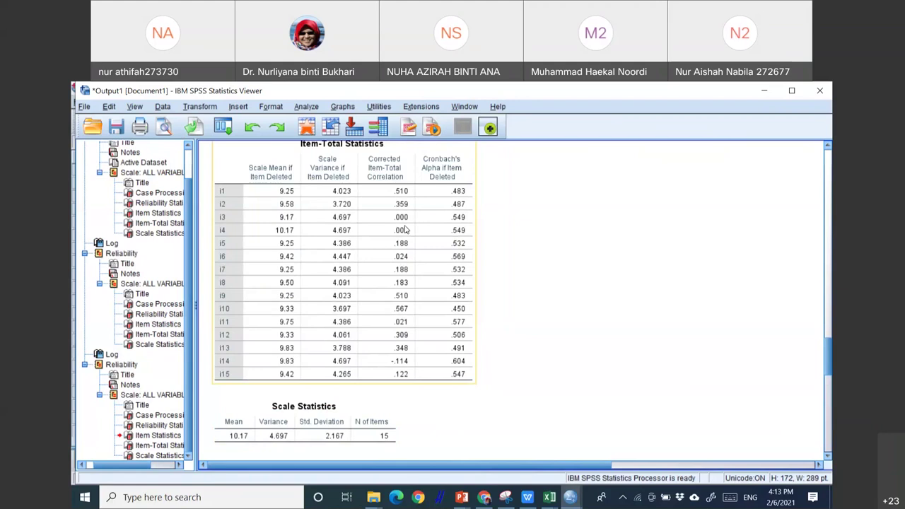
scroll(564, 243, up, 5)
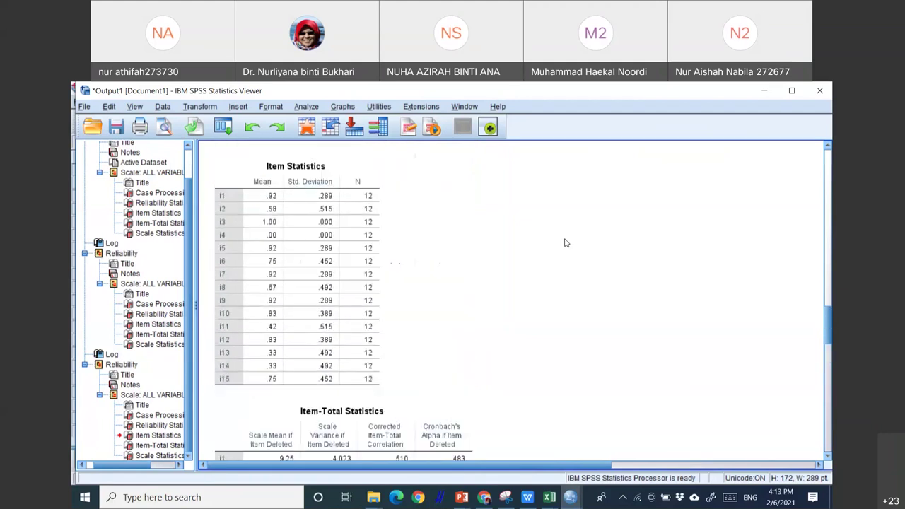
scroll(564, 243, down, 6)
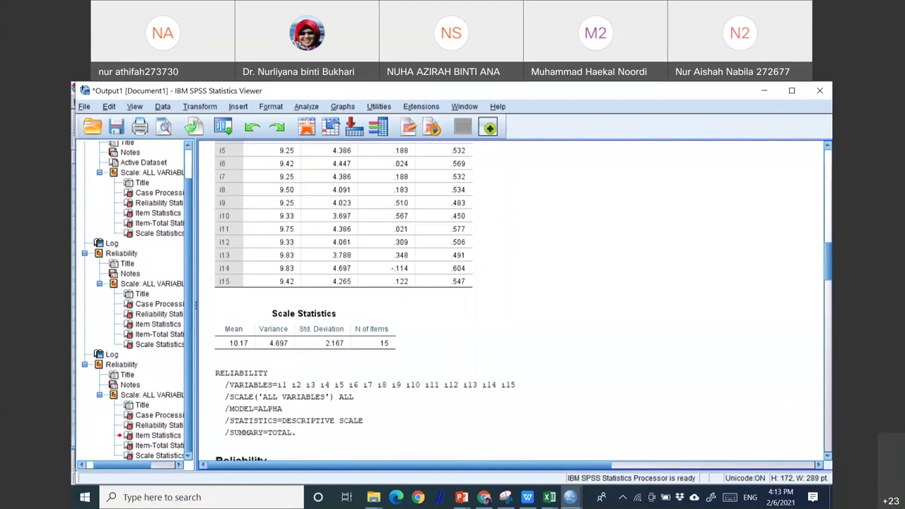
- Minimize the SPSS output, switch to the Data4ItemAnalyses_Excel_SPSS folder in File Explorer, and reposition and widen its window over the browser
click(765, 90)
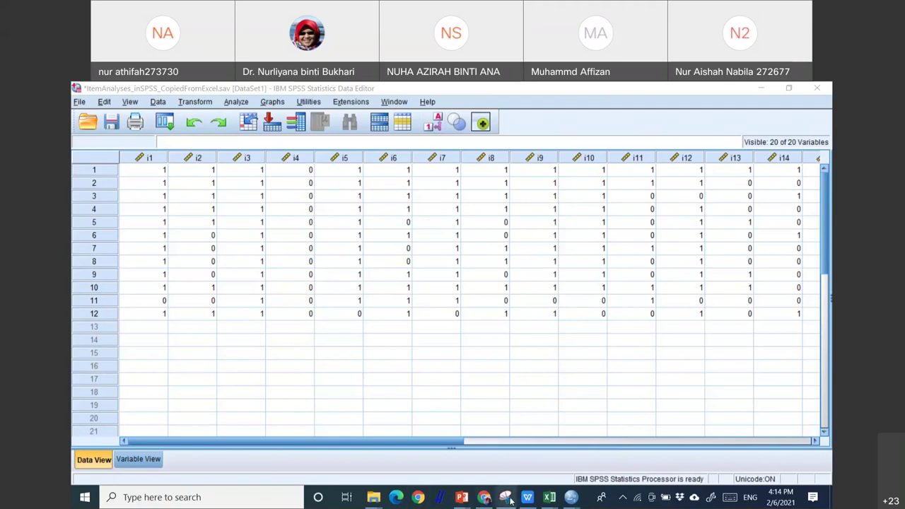
click(484, 497)
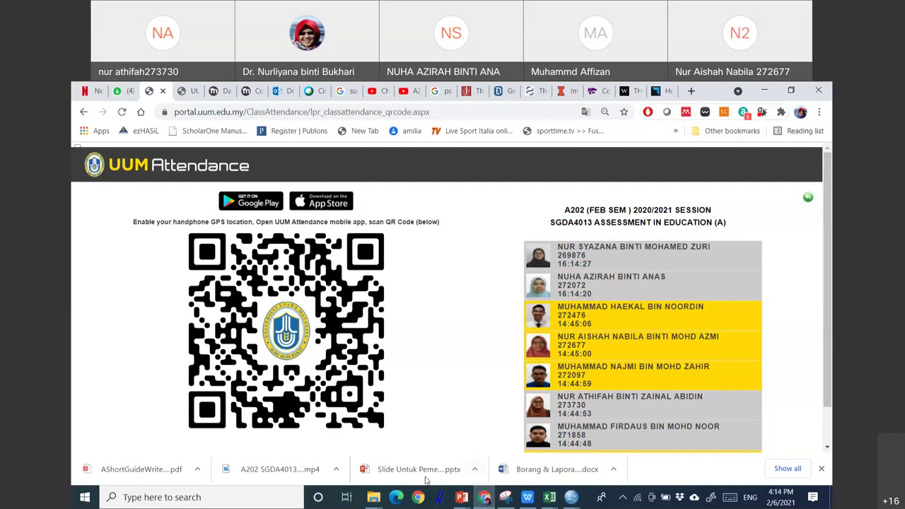
mouse_move(371, 501)
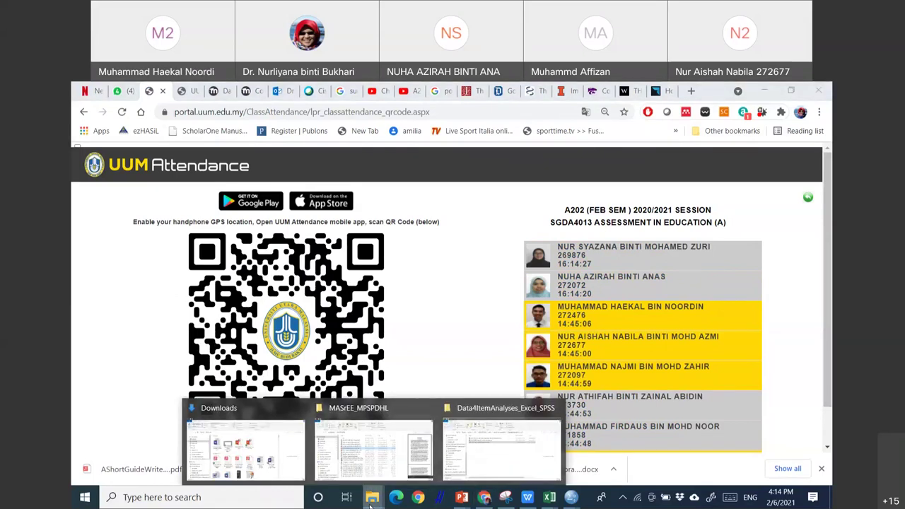
click(497, 457)
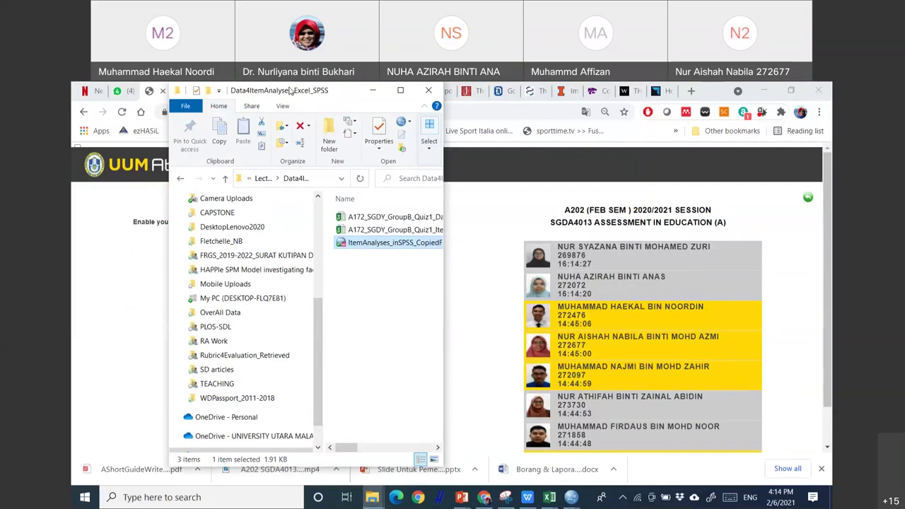
drag(289, 90, 616, 90)
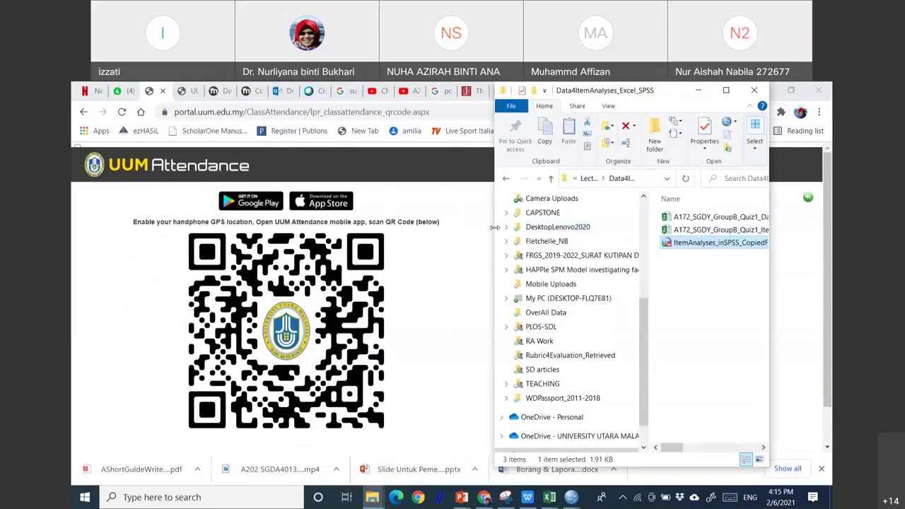
drag(495, 227, 410, 227)
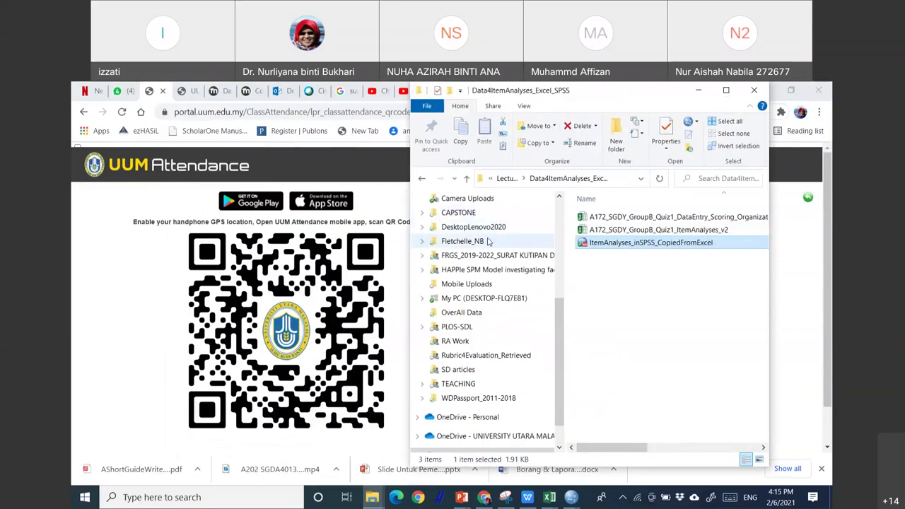
- Go up to the A202_SGDA4013 course folder and open 3_CaseStudyItemAnalysis inside A202_SGDA4013_Assessment&Materials
scroll(544, 261, up, 2)
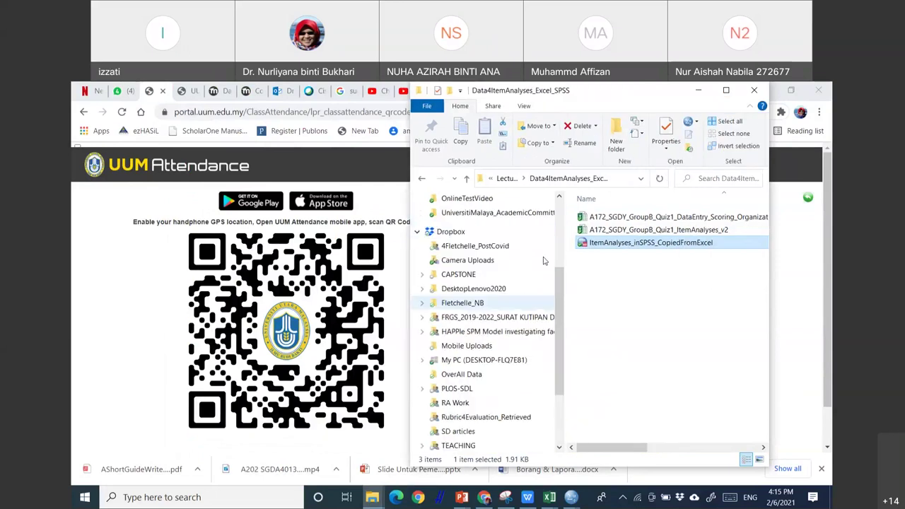
click(507, 179)
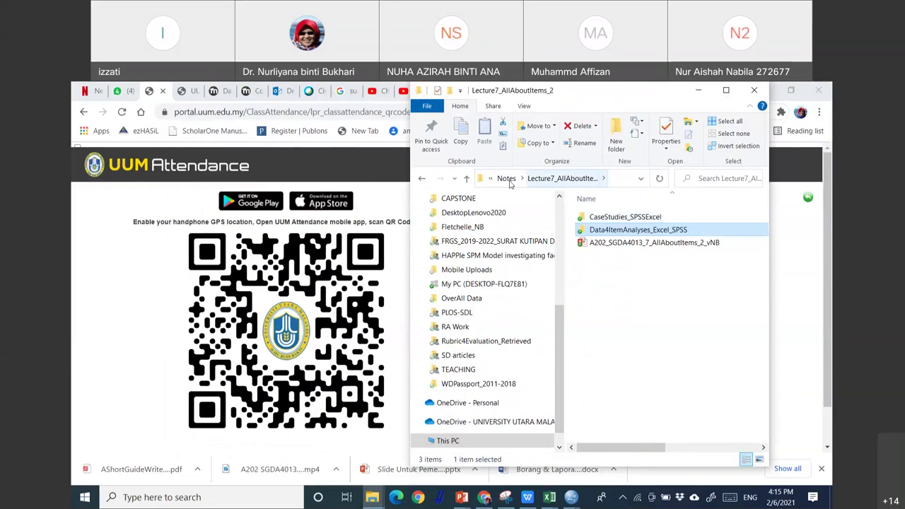
key(alt+Up)
key(alt+Up)
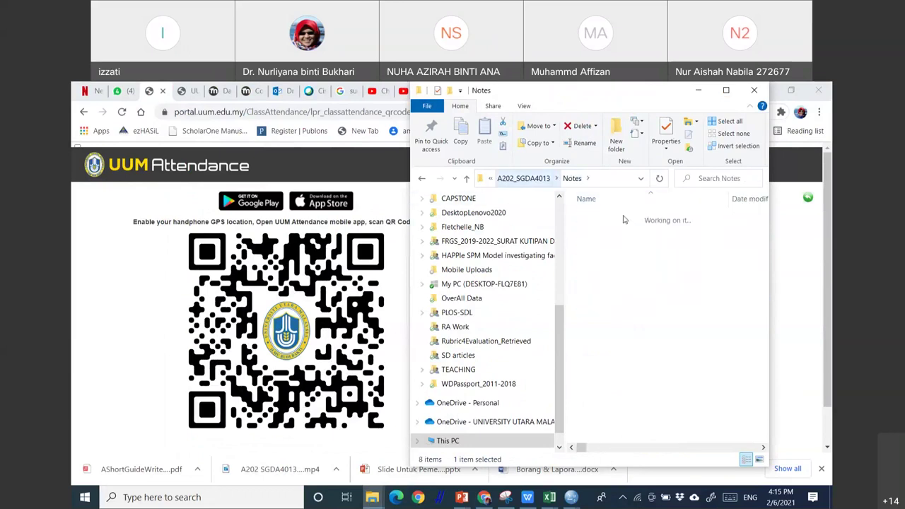
double_click(659, 219)
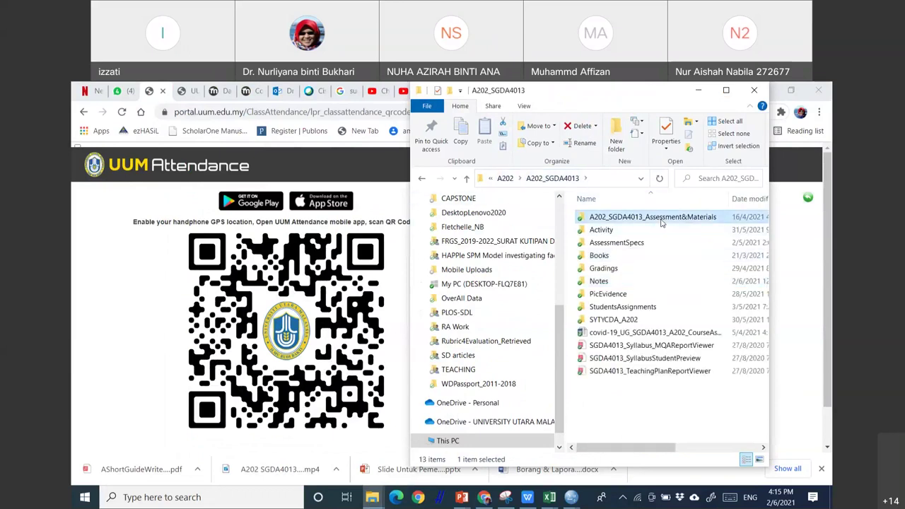
click(658, 220)
double_click(658, 220)
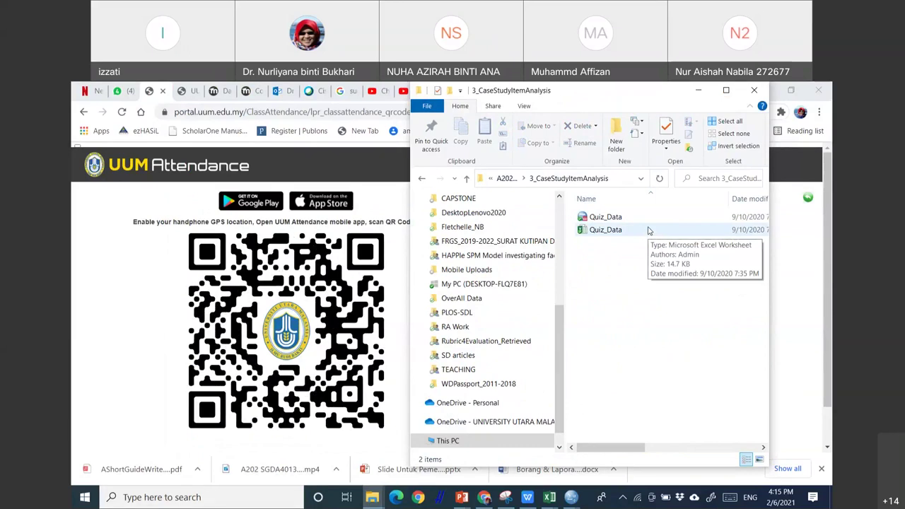
- Check the SPSS and Excel Quiz_Data files for the case study and return to the A202_SGDA4013_Assessment&Materials folder
click(605, 234)
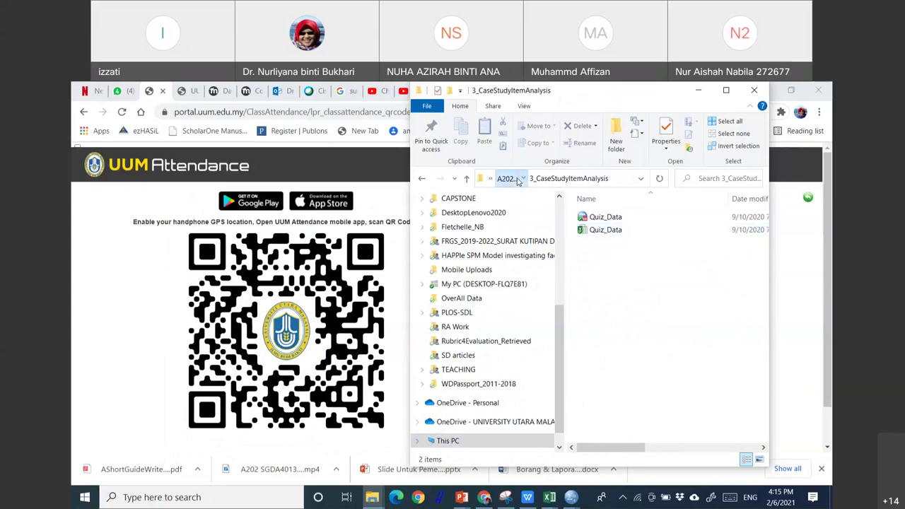
click(507, 178)
double_click(617, 218)
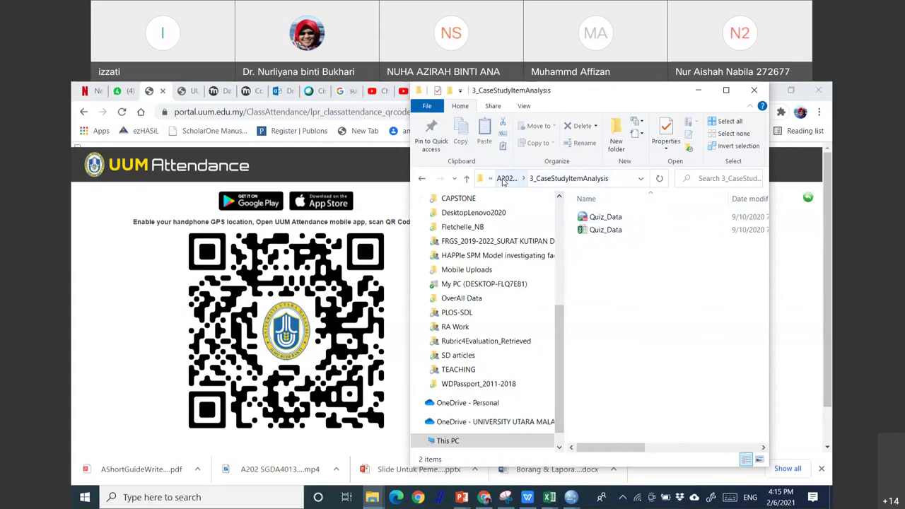
click(504, 179)
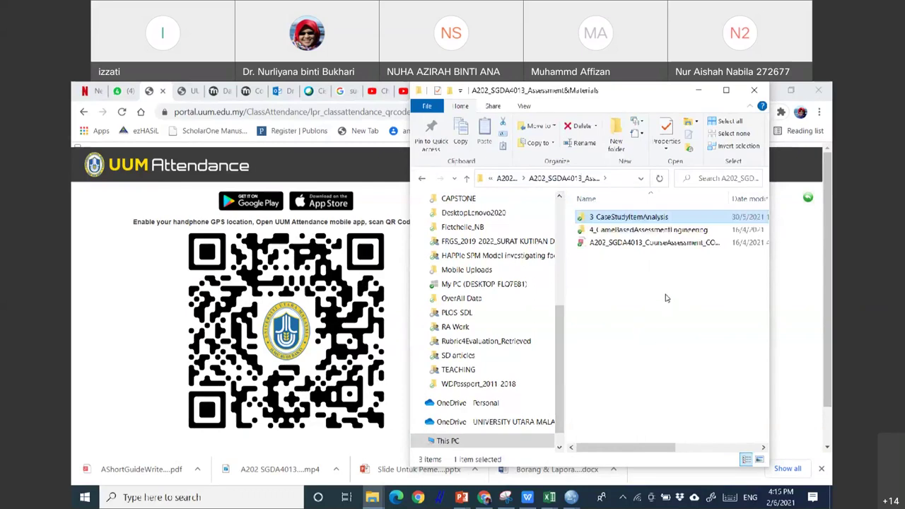